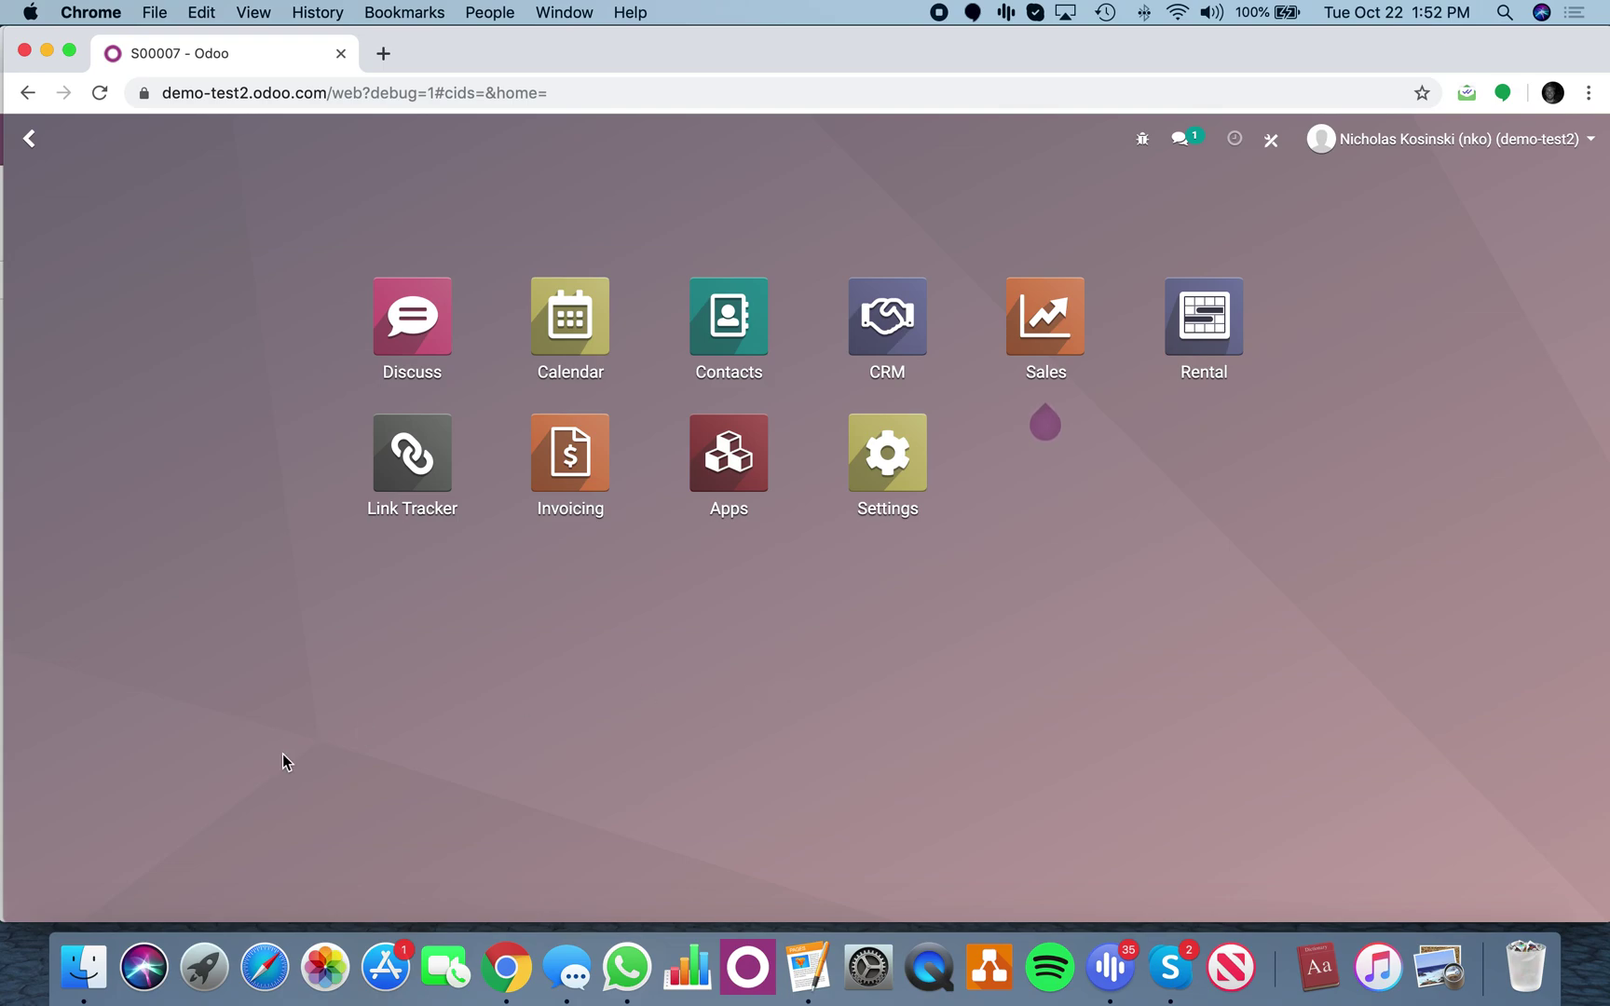
# Step: From the Products list, create a product 'Rental', mark it Can be Rented, priced at $100
pyautogui.moveTo(526, 72); pyautogui.dragTo(521, 71)
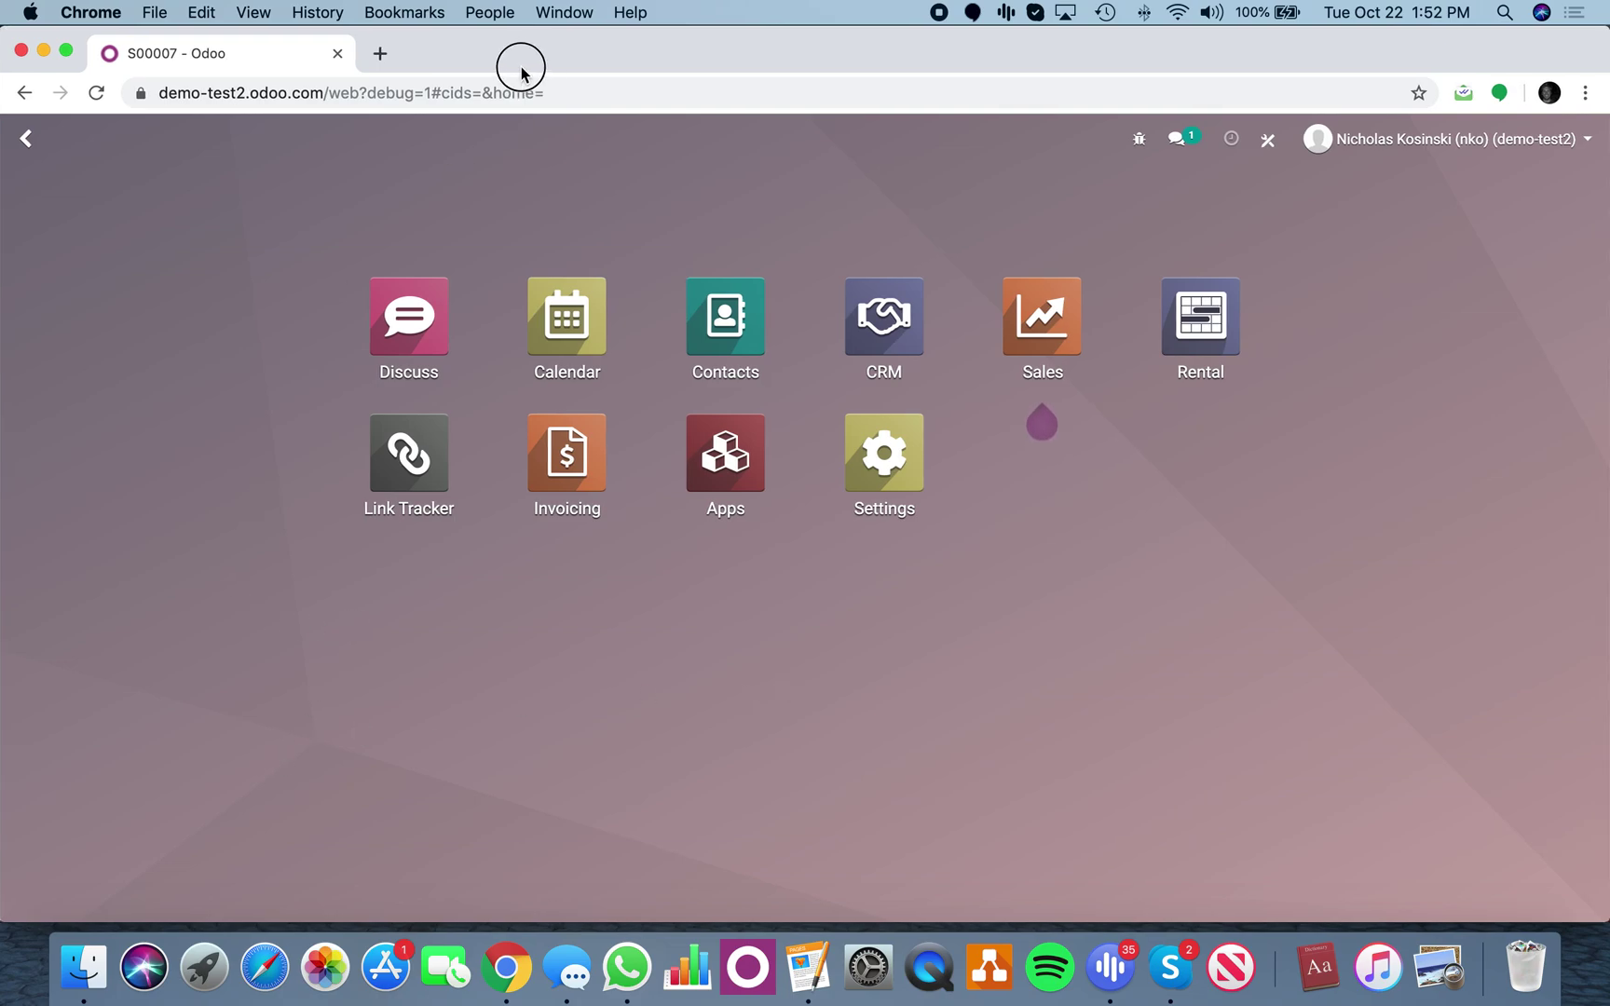
pyautogui.write('prod')
pyautogui.press('Return')
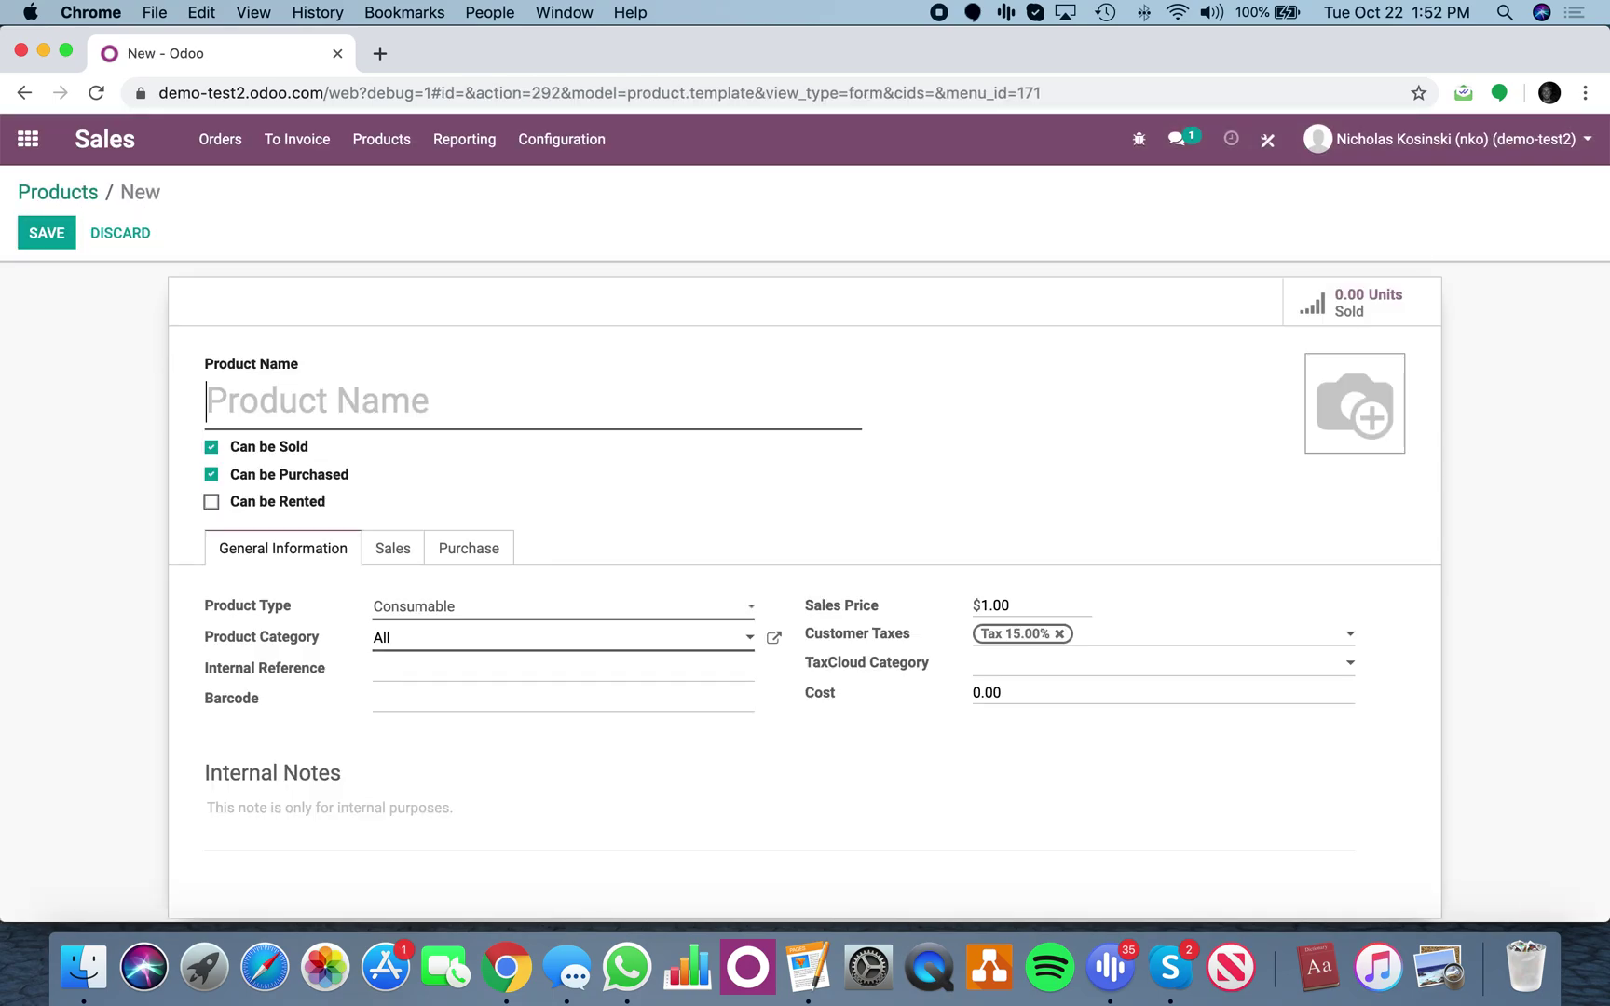
pyautogui.write('Rental')
pyautogui.click(314, 504)
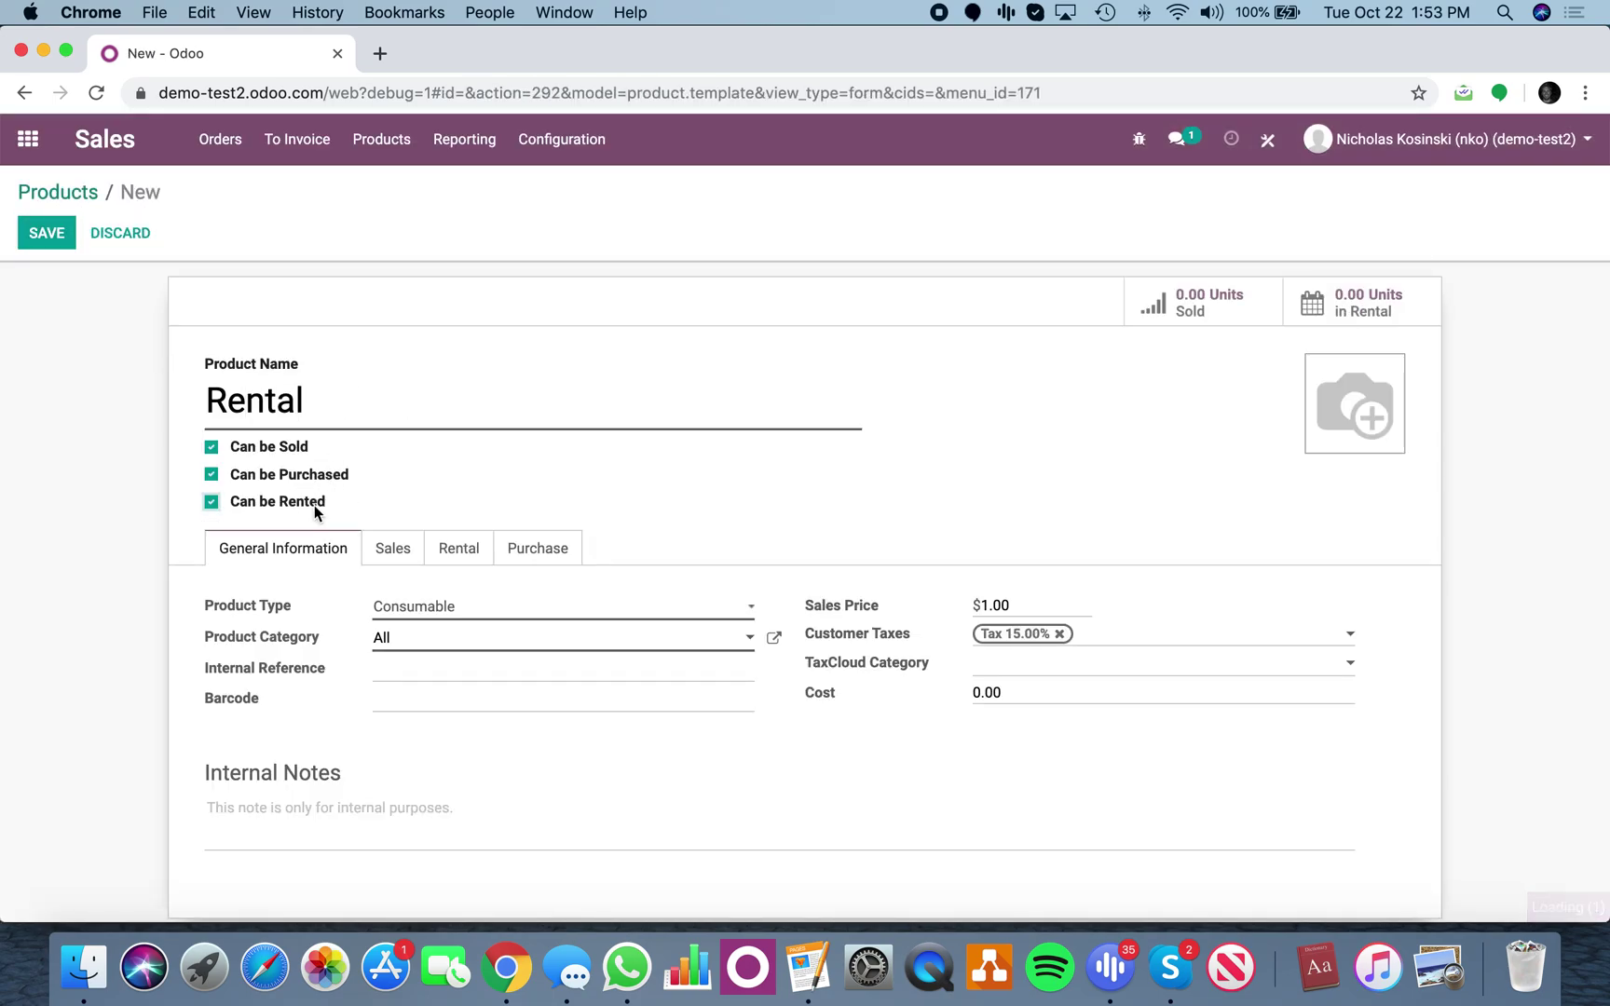
pyautogui.click(386, 559)
# Step: Open My Pipeline and quick-create a new opportunity named after the customer
pyautogui.click(45, 233)
pyautogui.click(28, 138)
pyautogui.write('m')
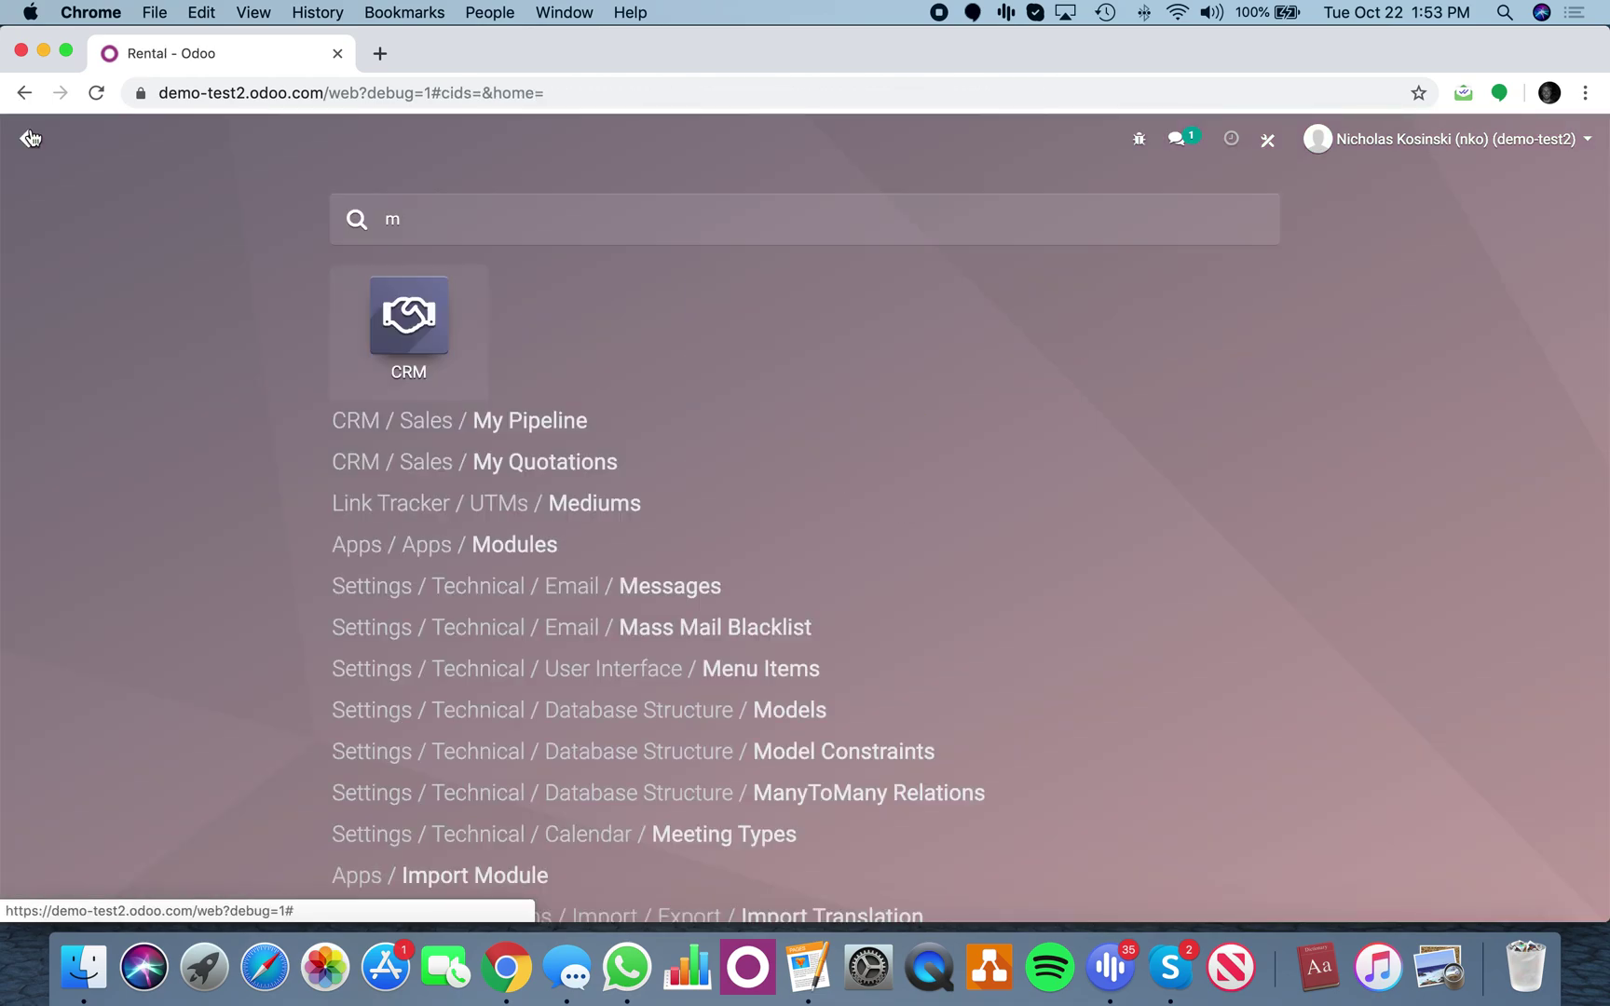
pyautogui.write('y pip')
pyautogui.press('Return')
pyautogui.click(56, 235)
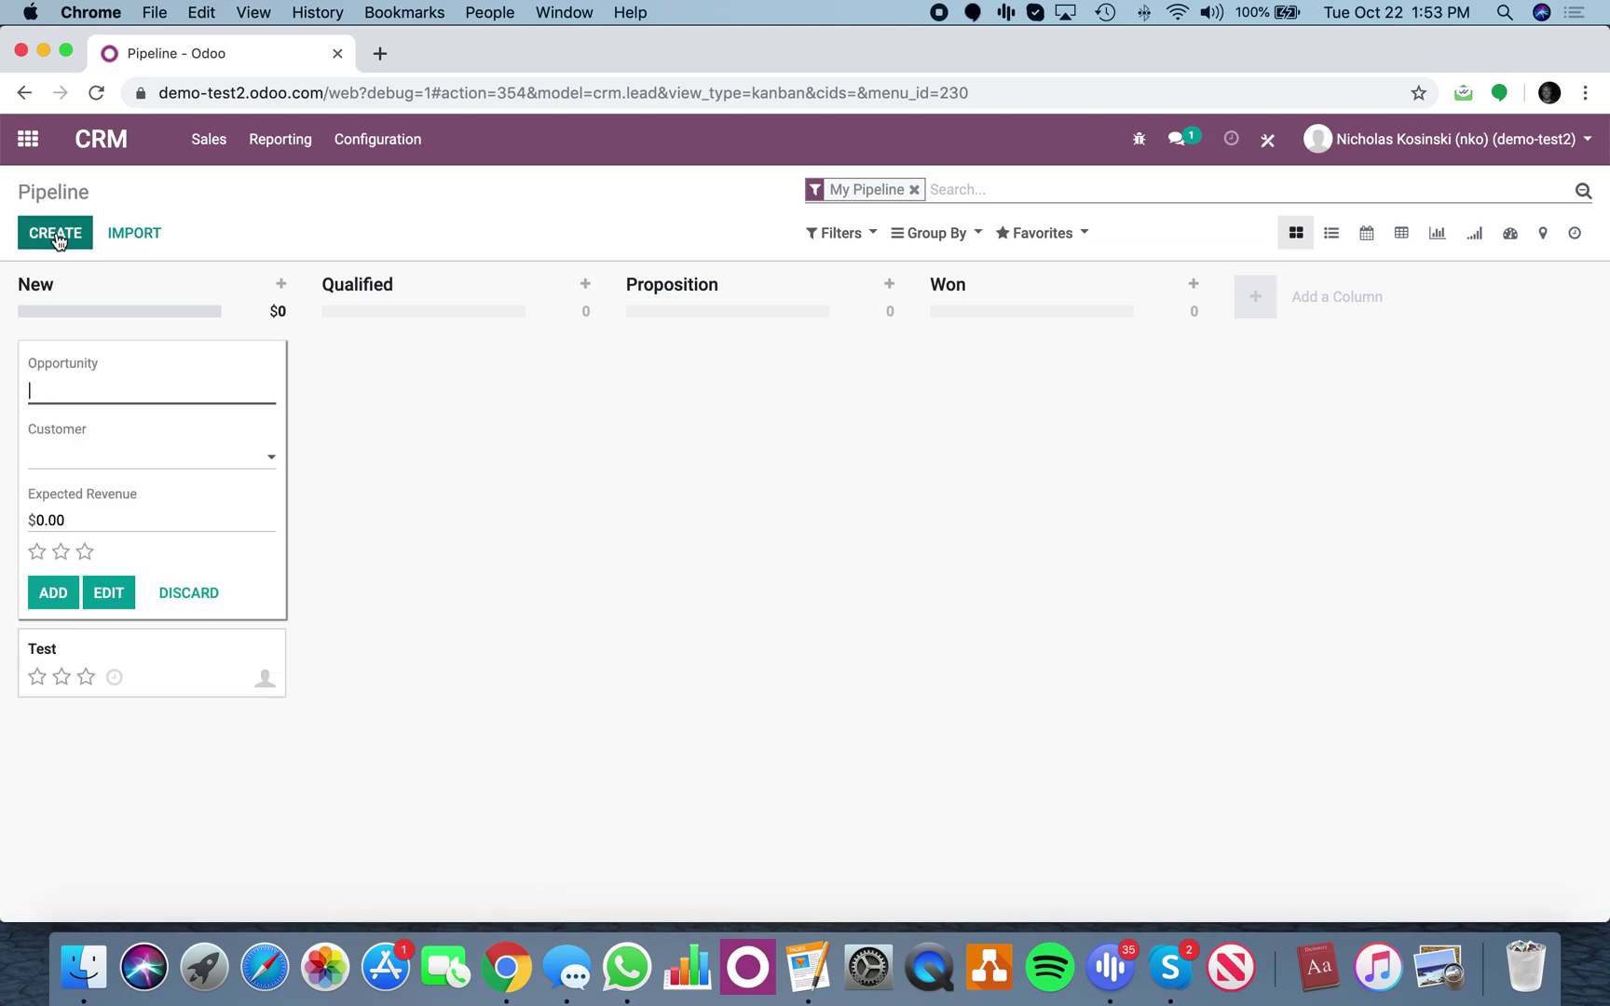
pyautogui.write('Daoud')
pyautogui.press('Return')
# Step: Open the new opportunity and generate rental quotation S00008 from it
pyautogui.click(425, 401)
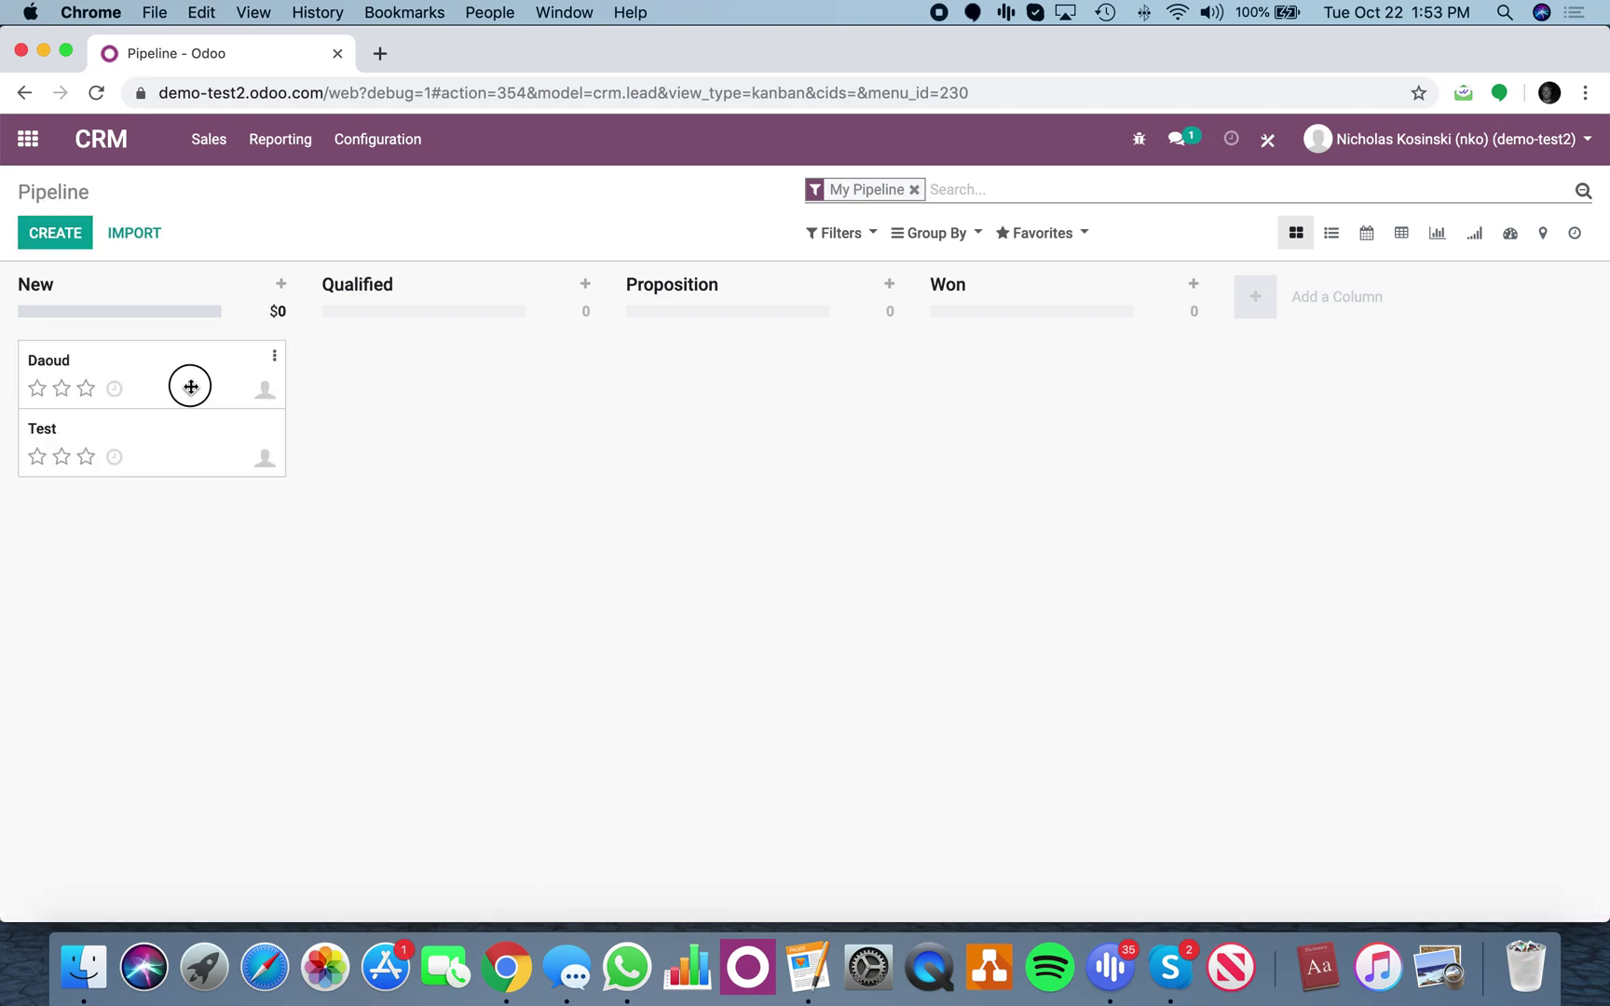
pyautogui.click(192, 393)
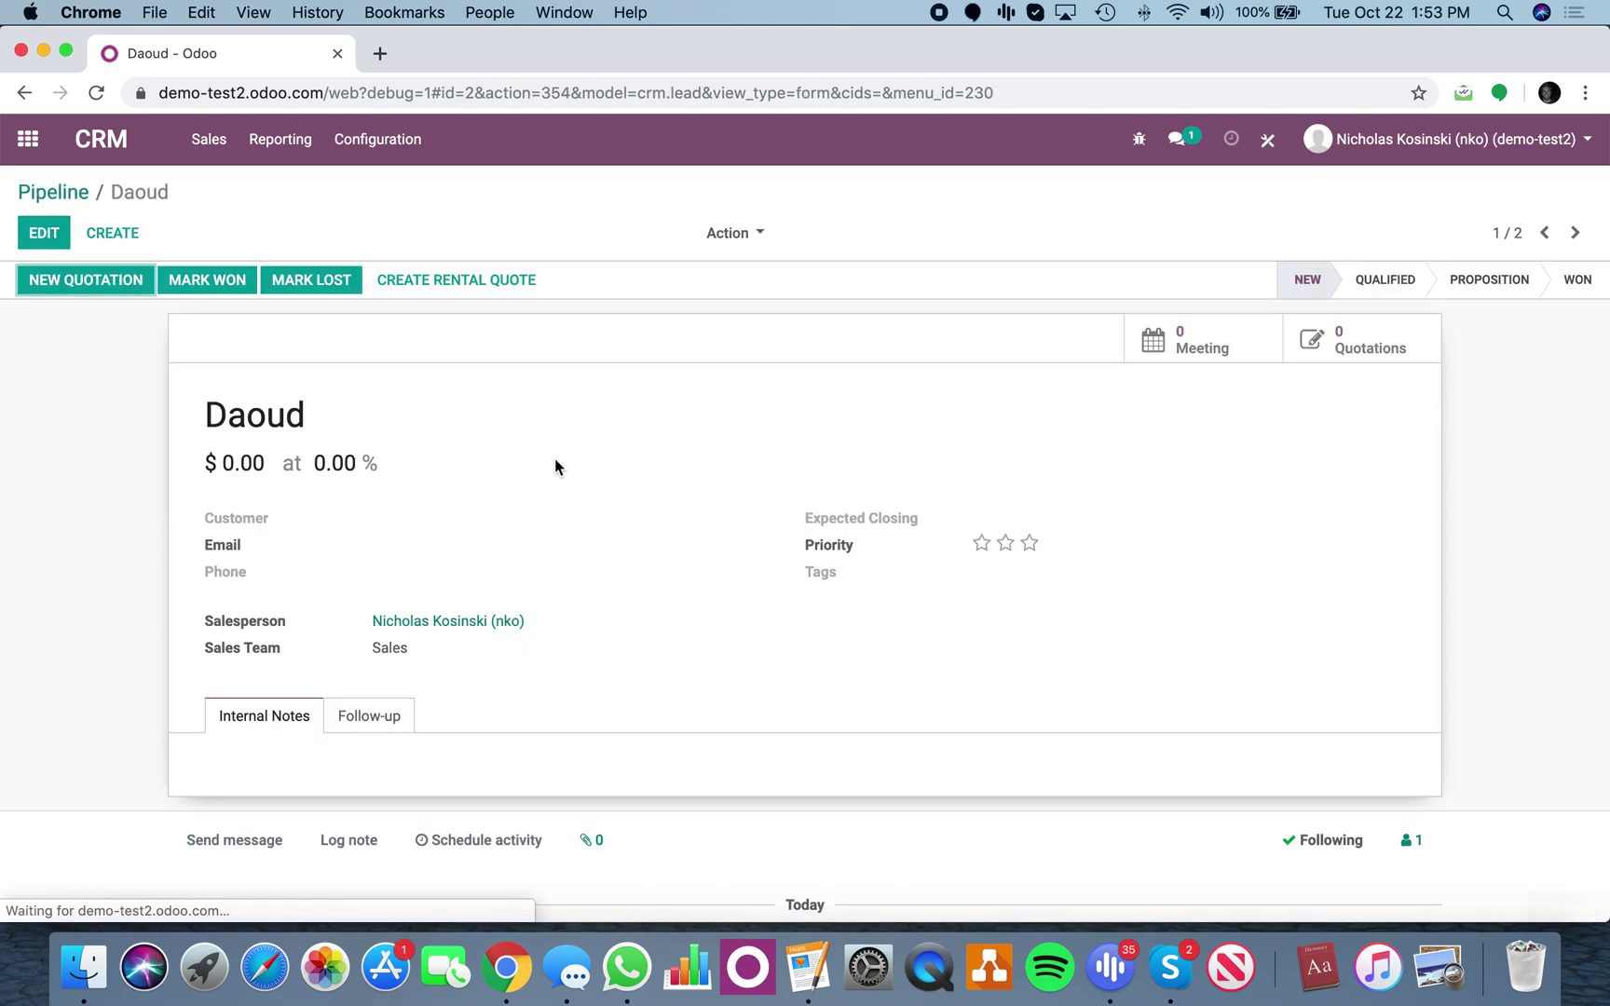
pyautogui.click(471, 291)
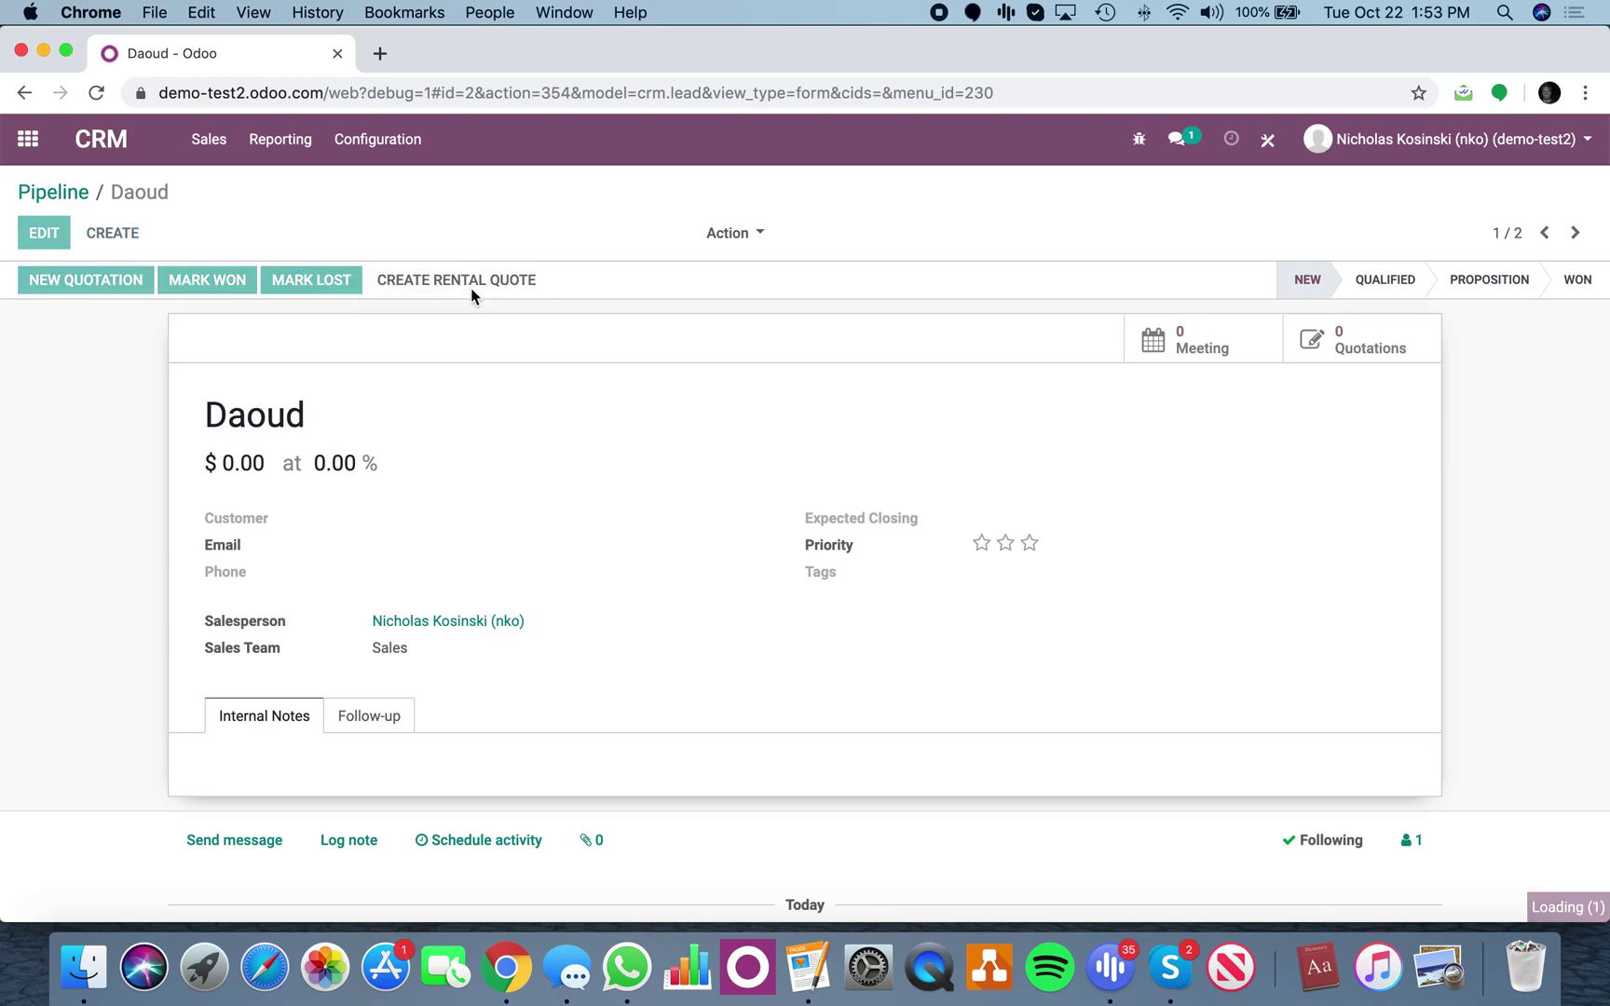
pyautogui.click(1343, 352)
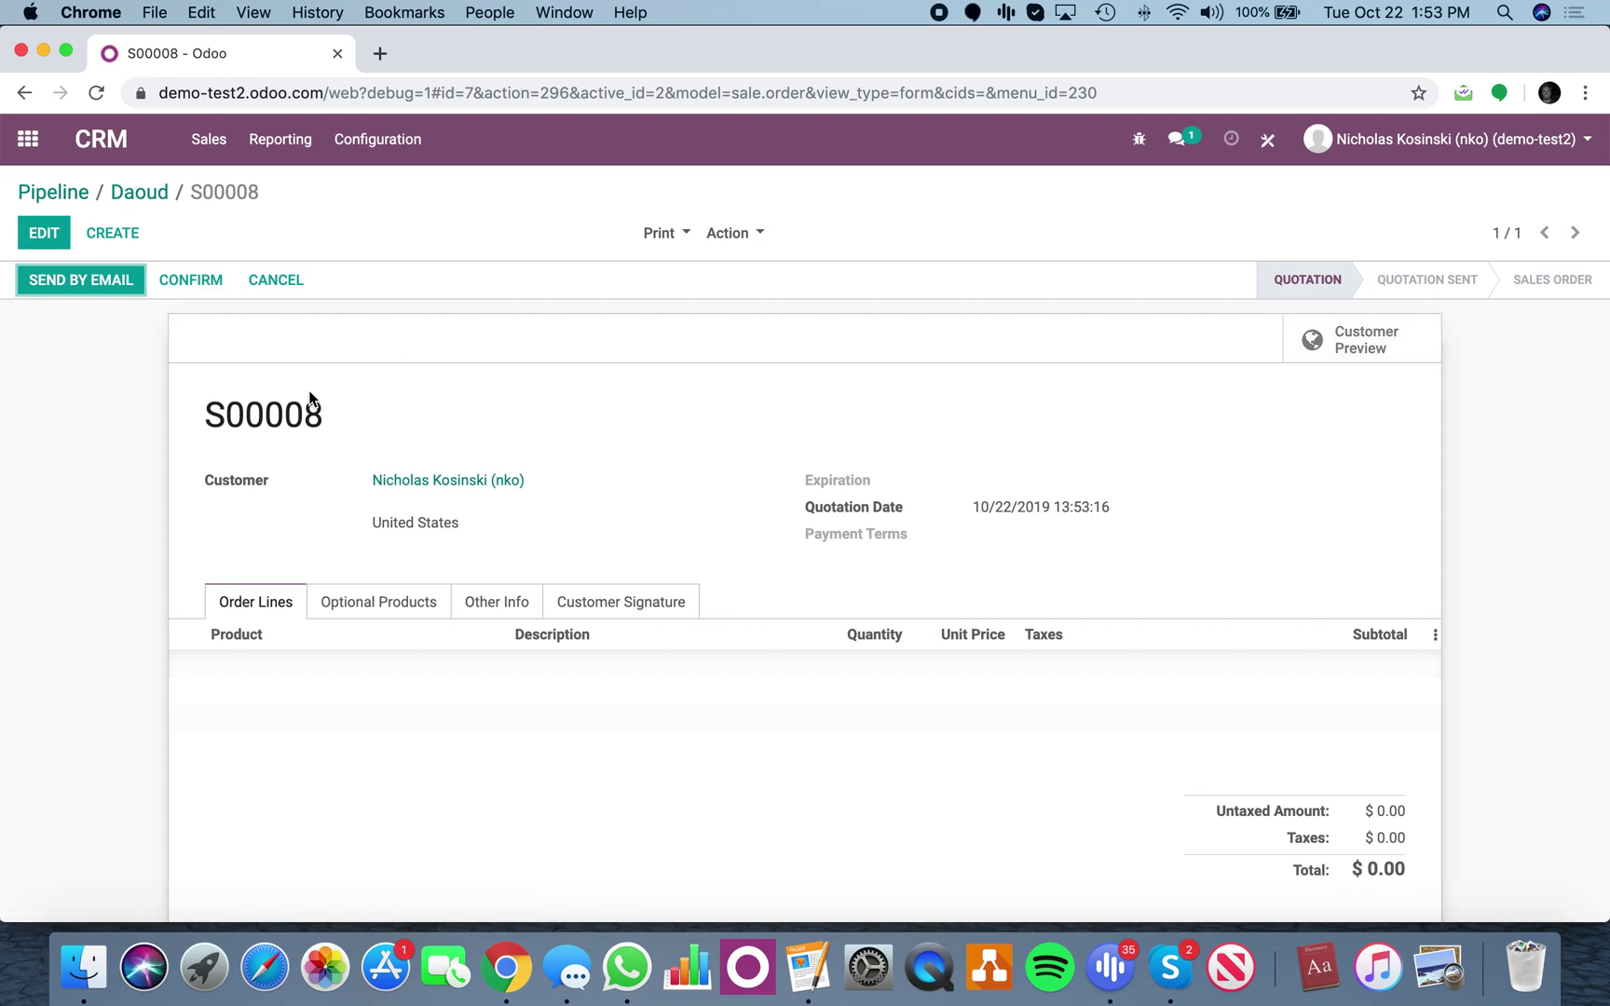
# Step: Add a Rental product line to S00008 and save, bringing the total to $115.00
pyautogui.click(44, 233)
pyautogui.click(269, 675)
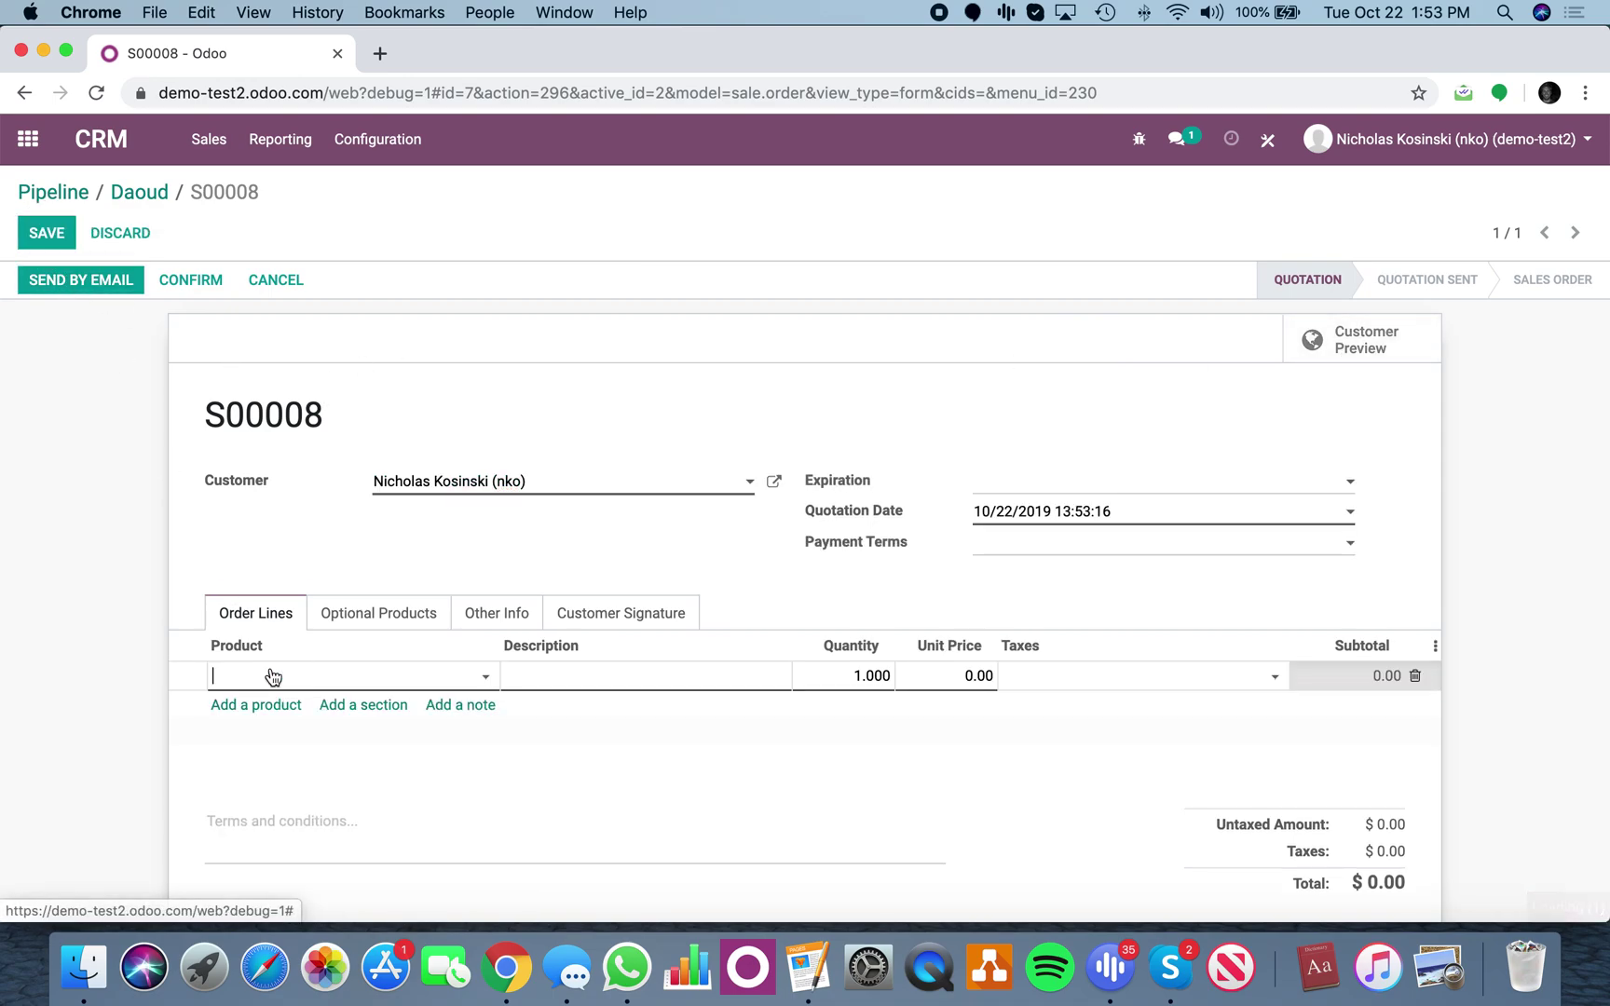
pyautogui.click(270, 705)
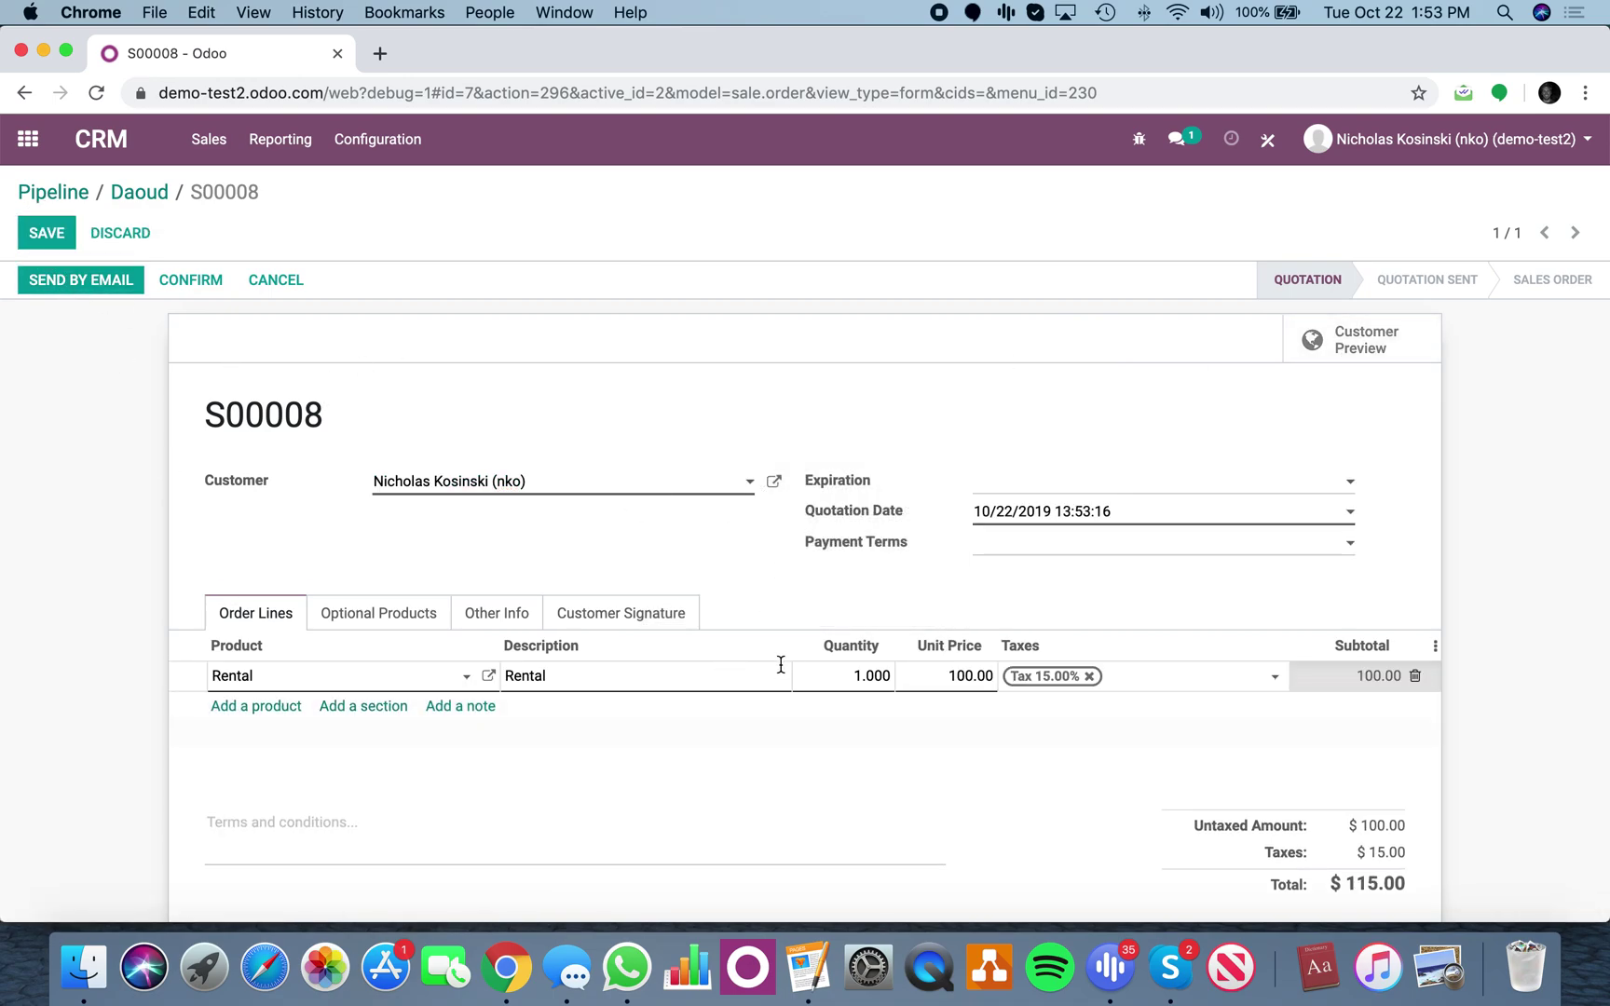
pyautogui.click(1367, 198)
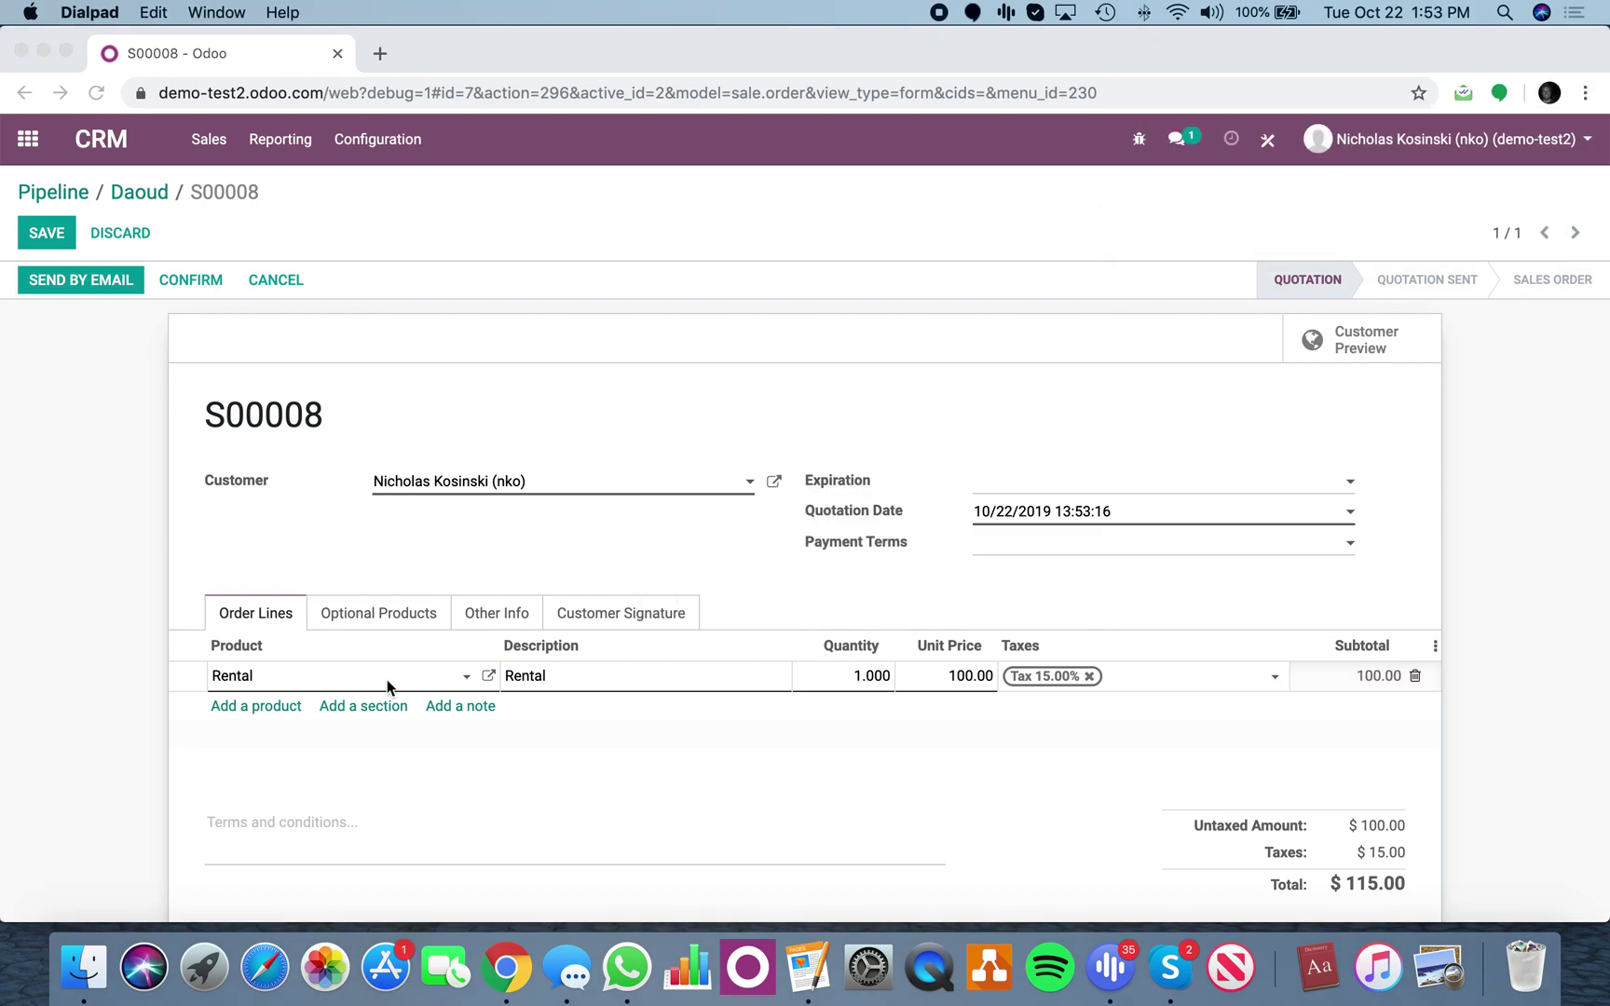
pyautogui.click(32, 241)
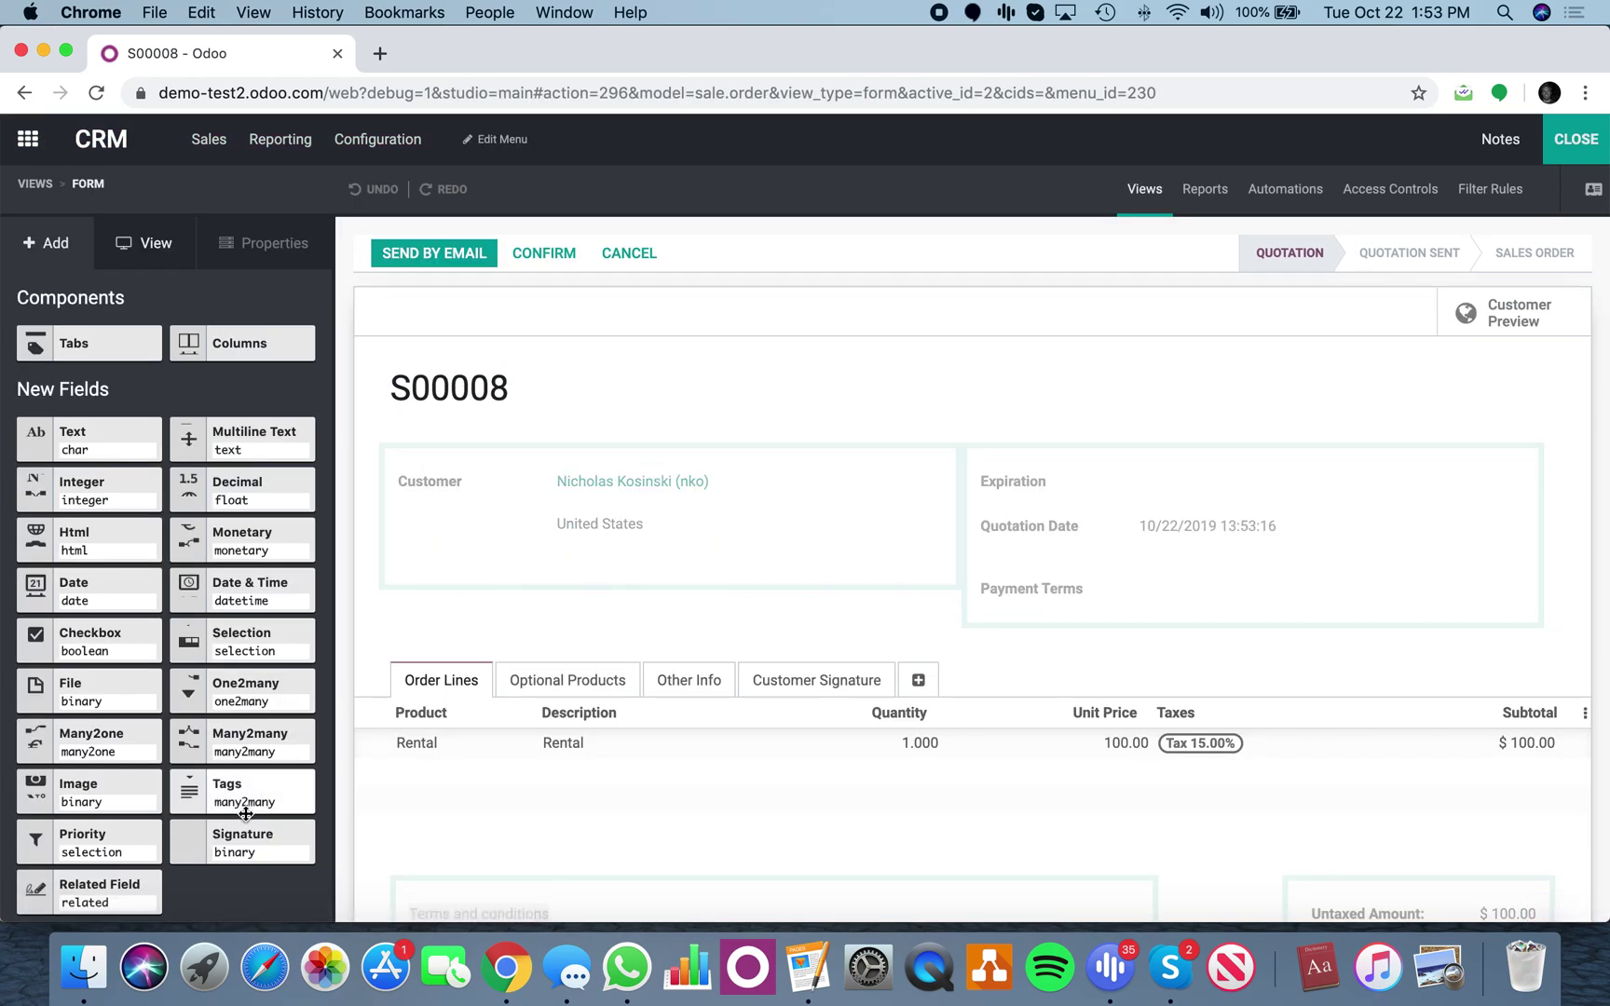
# Step: Scroll through Studio's Existing Fields list for the quotation form, then close the editor
pyautogui.scroll(-15, 245, 813)
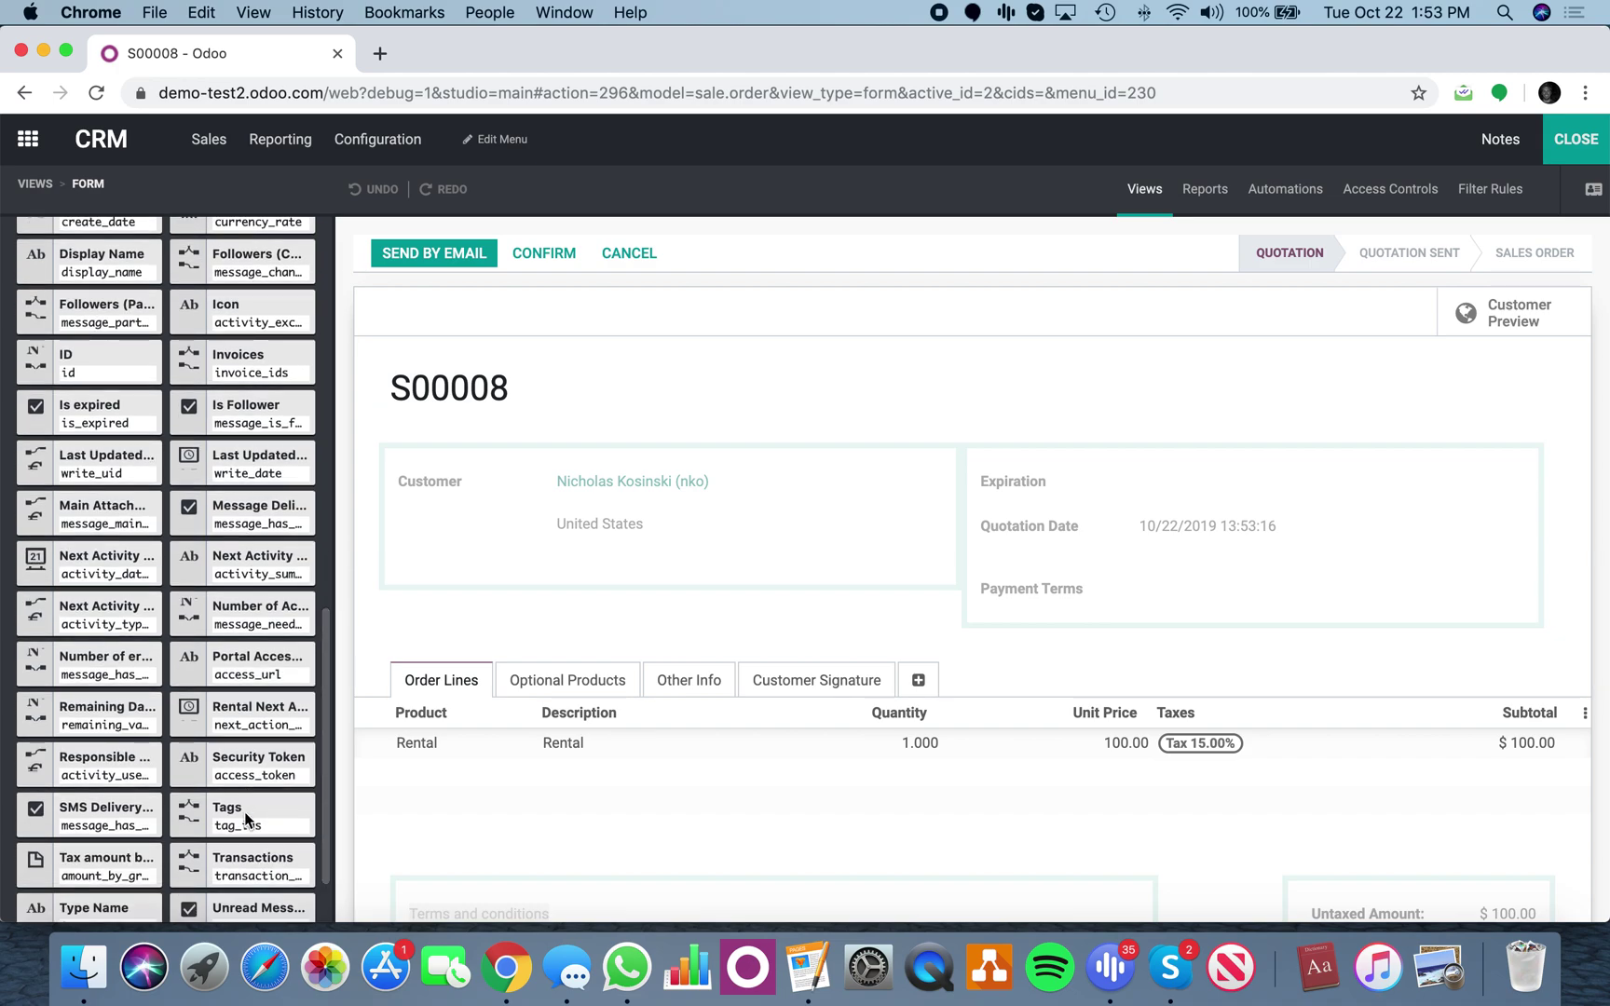
pyautogui.scroll(-3, 244, 811)
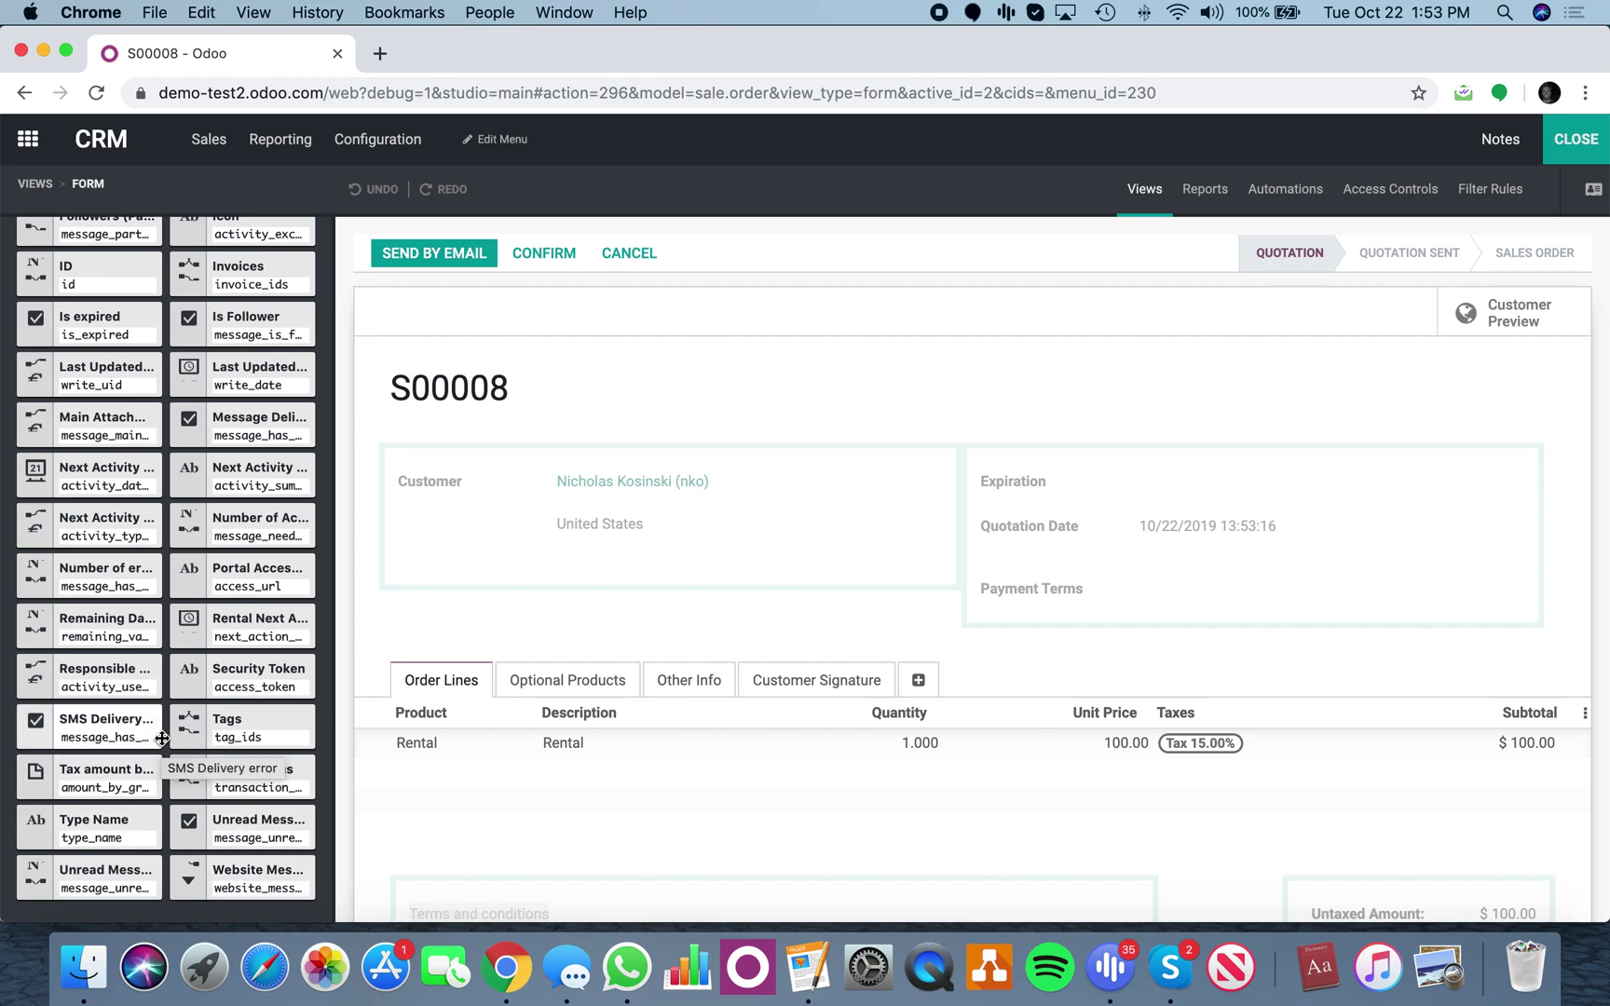
pyautogui.scroll(3, 162, 738)
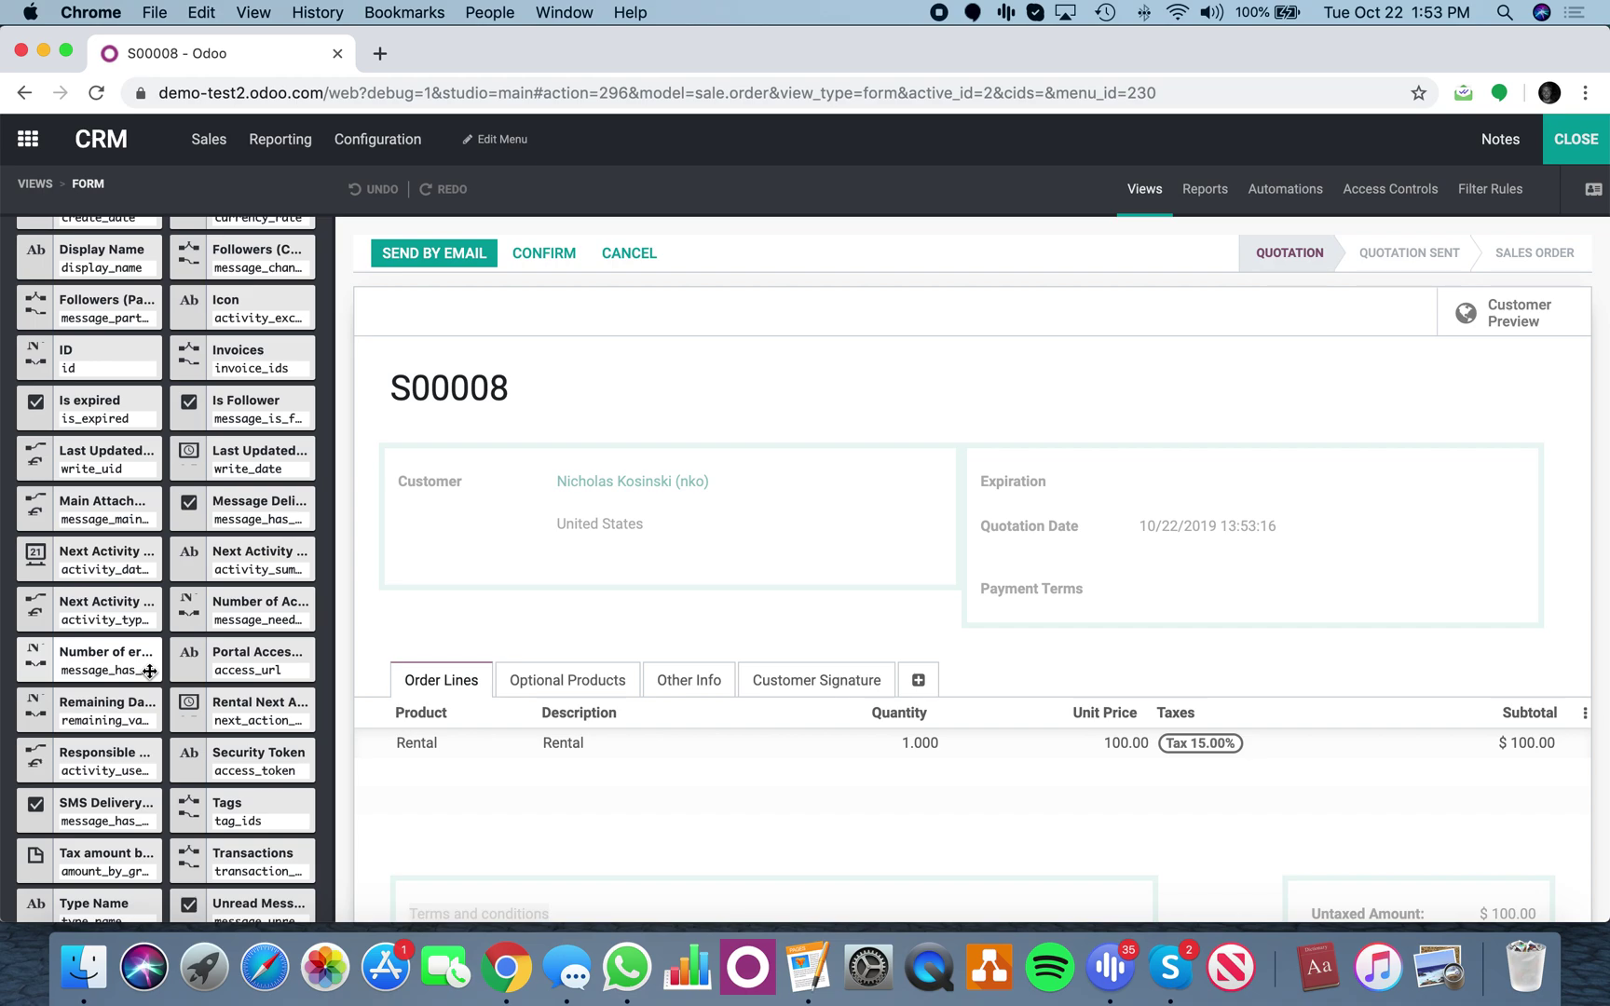
pyautogui.scroll(4, 150, 671)
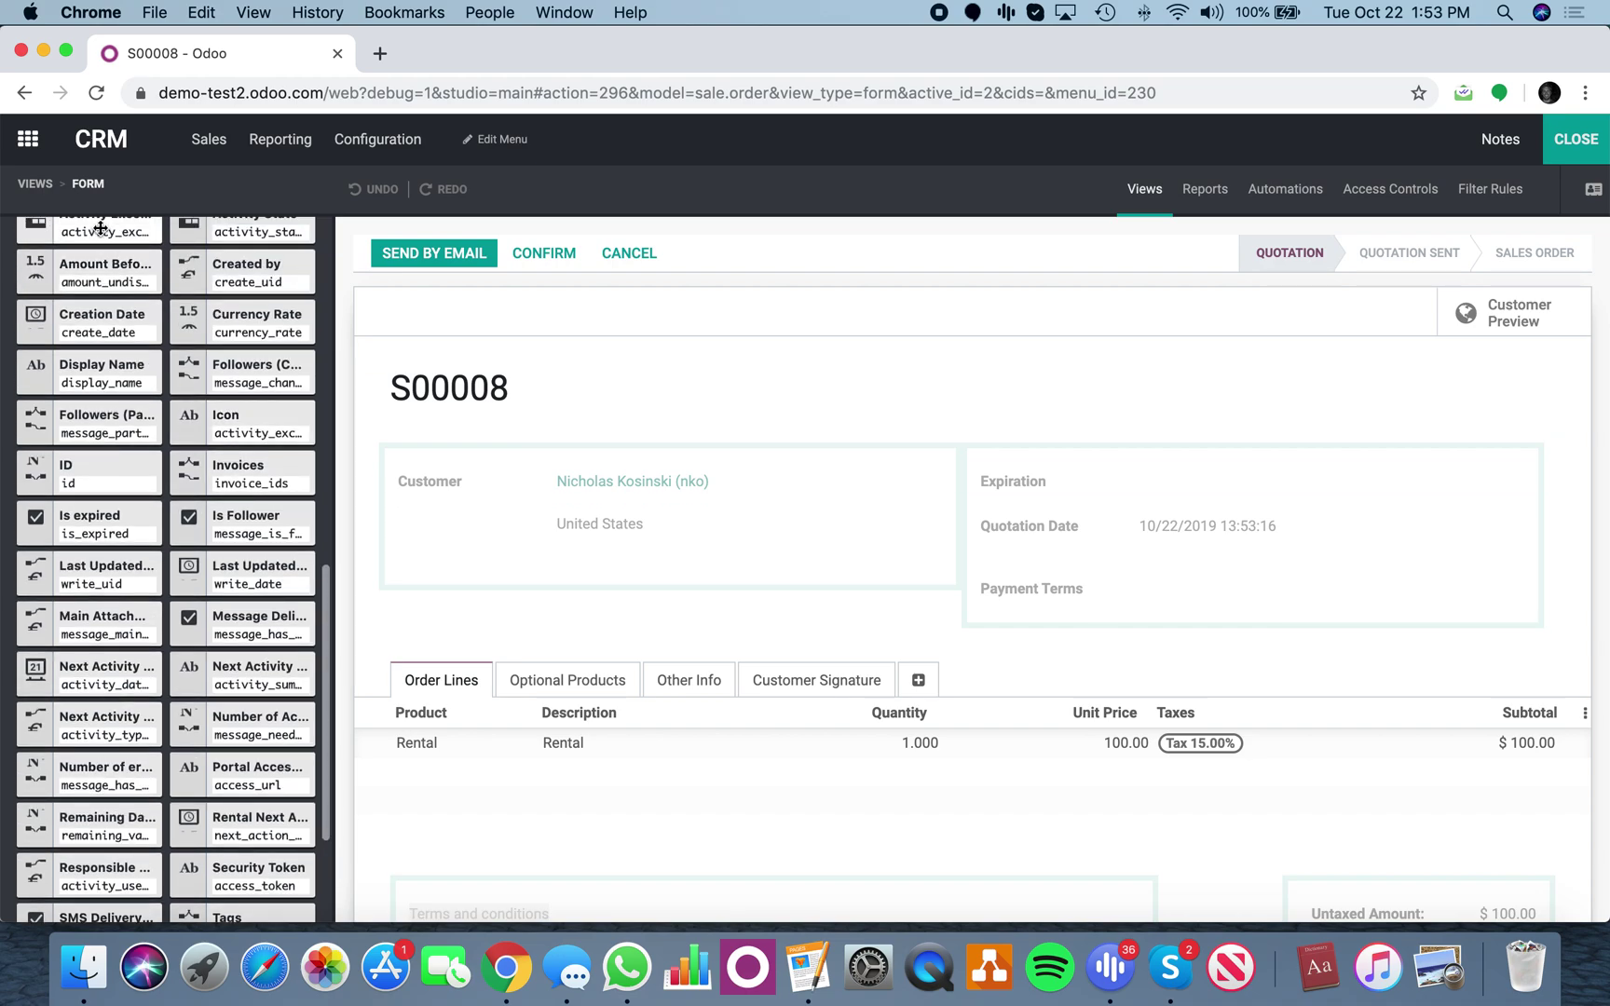
pyautogui.click(90, 152)
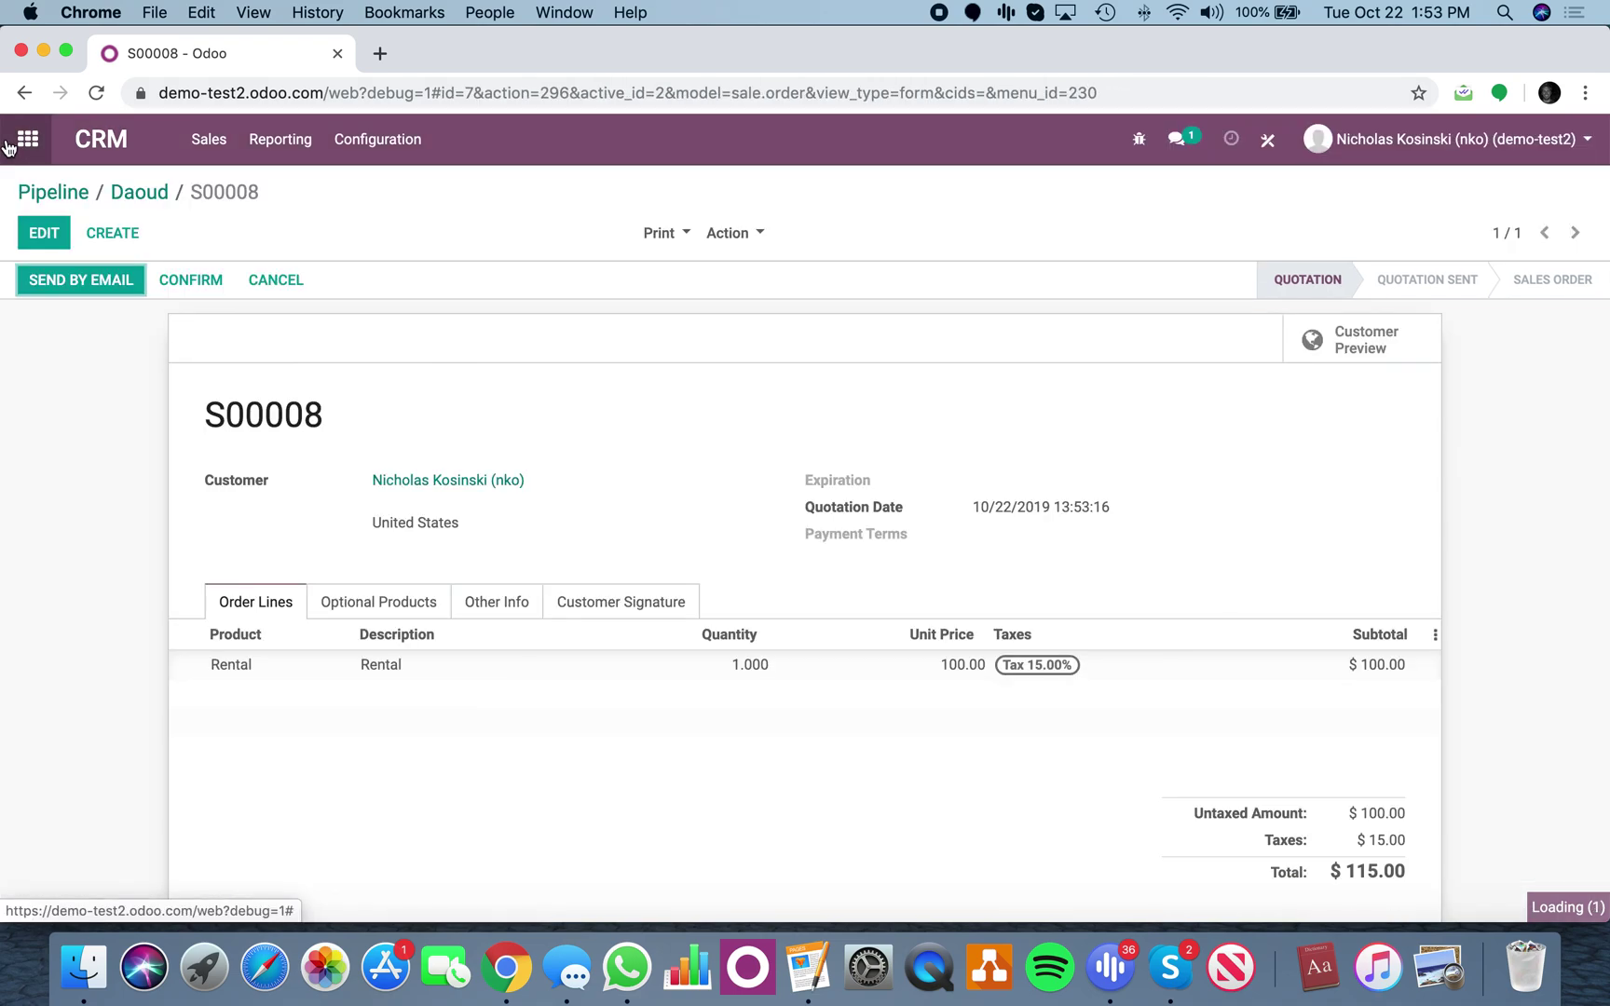
# Step: Open the sale.order model's details from the Models list
pyautogui.click(22, 140)
pyautogui.write('models')
pyautogui.press('Return')
pyautogui.write('sal')
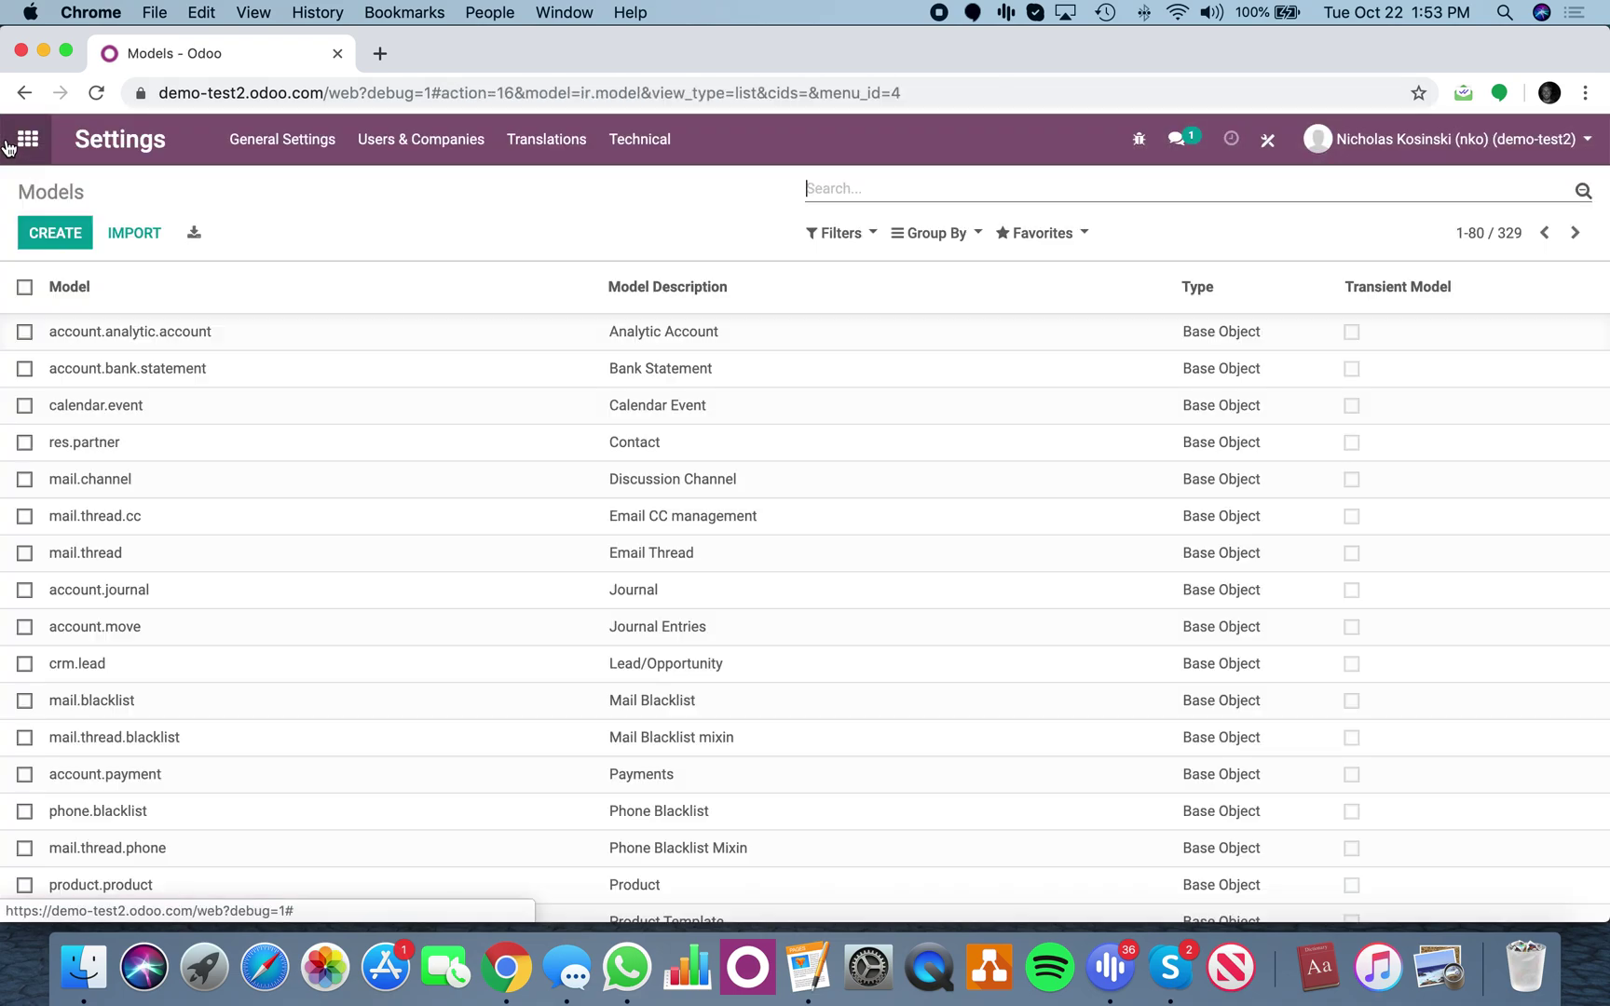
pyautogui.write('e.order')
pyautogui.press('Return')
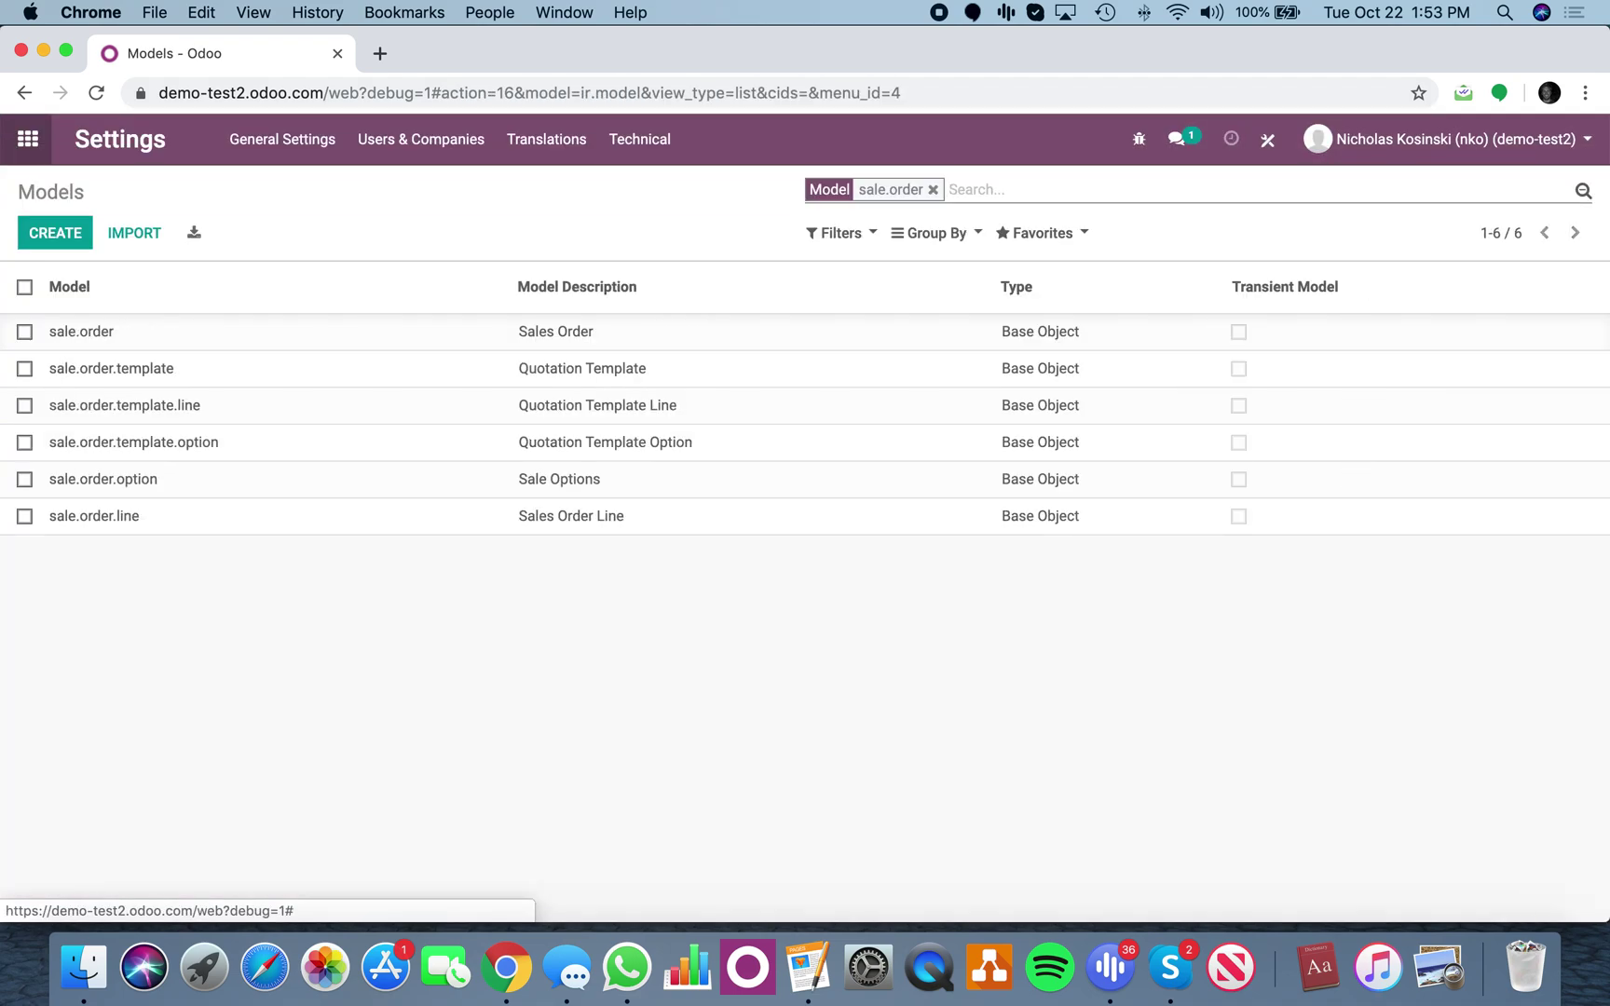
pyautogui.click(140, 337)
# Step: Find the is_rental_order field with a page search for 'is', then return to the apps menu
pyautogui.press('super+f')
pyautogui.write('isa')
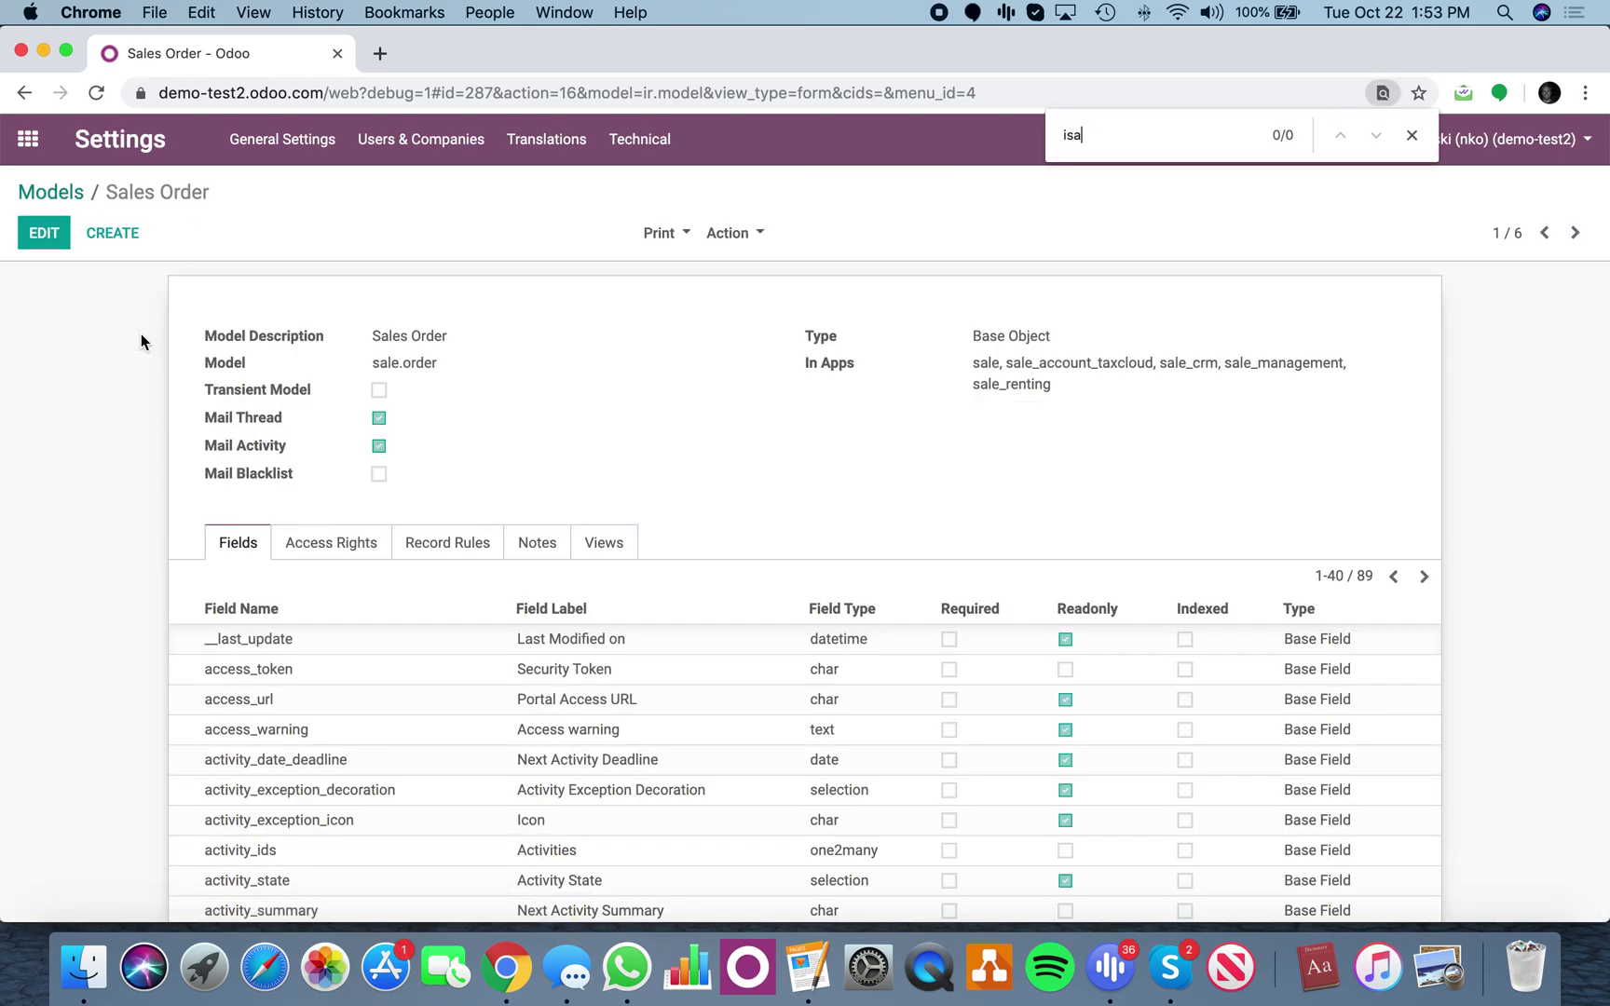
pyautogui.press('BackSpace')
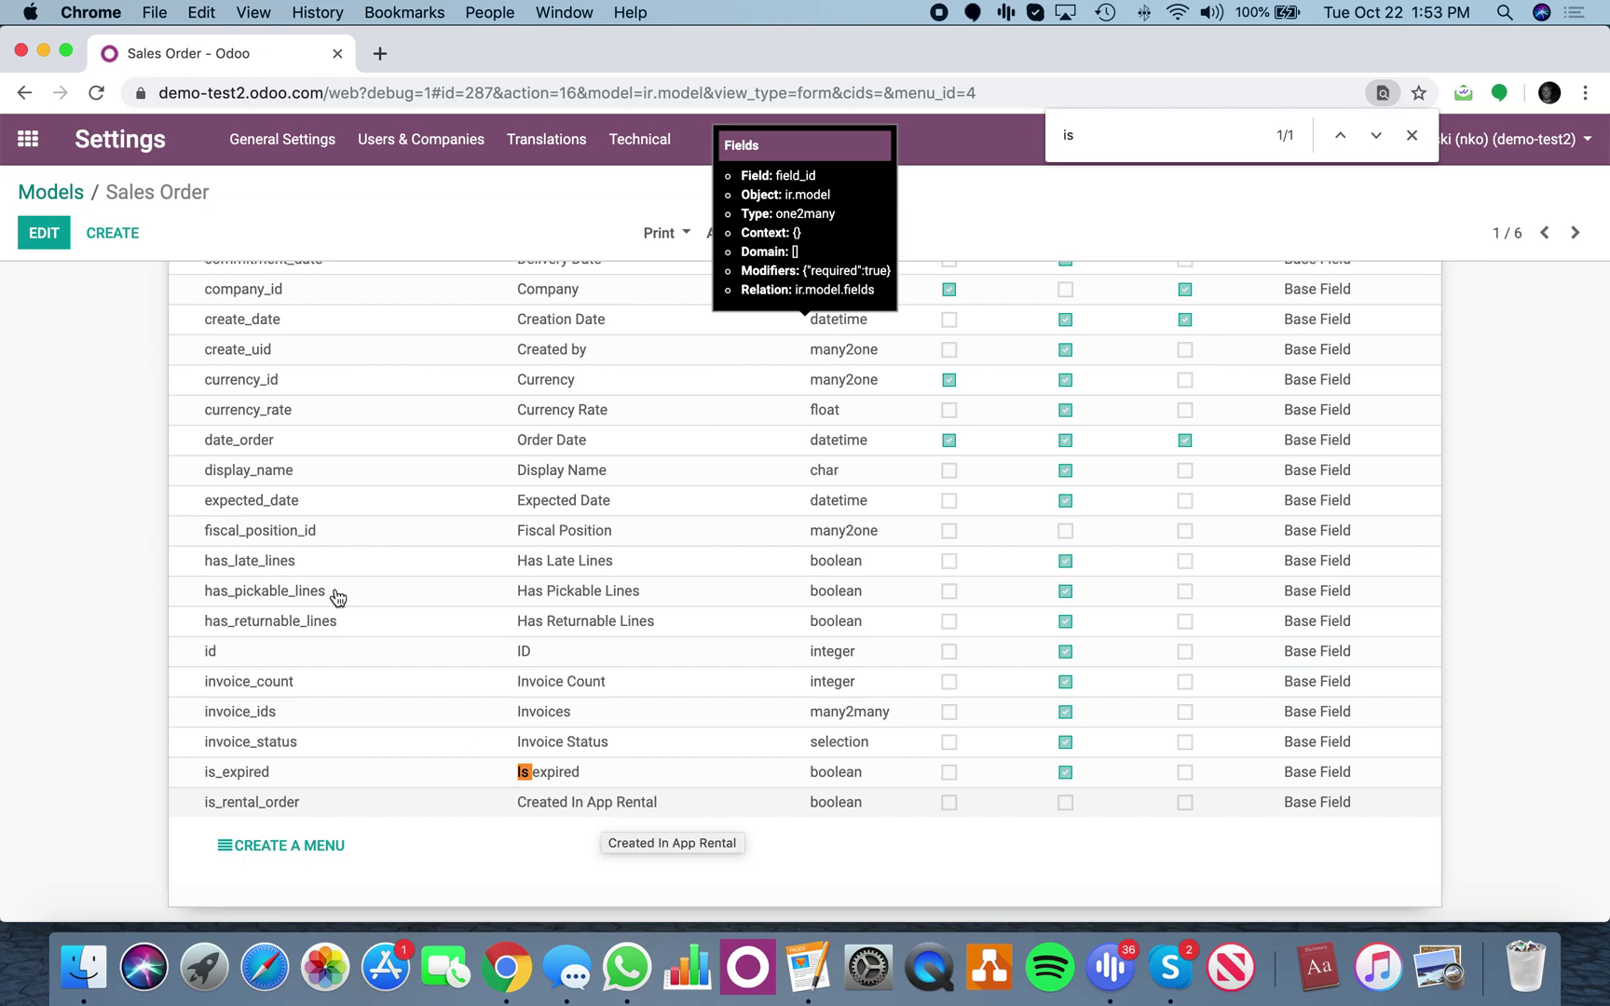
pyautogui.click(23, 157)
pyautogui.write('models')
pyautogui.press('BackSpace')
pyautogui.press('BackSpace')
pyautogui.press('BackSpace')
pyautogui.press('BackSpace')
pyautogui.press('BackSpace')
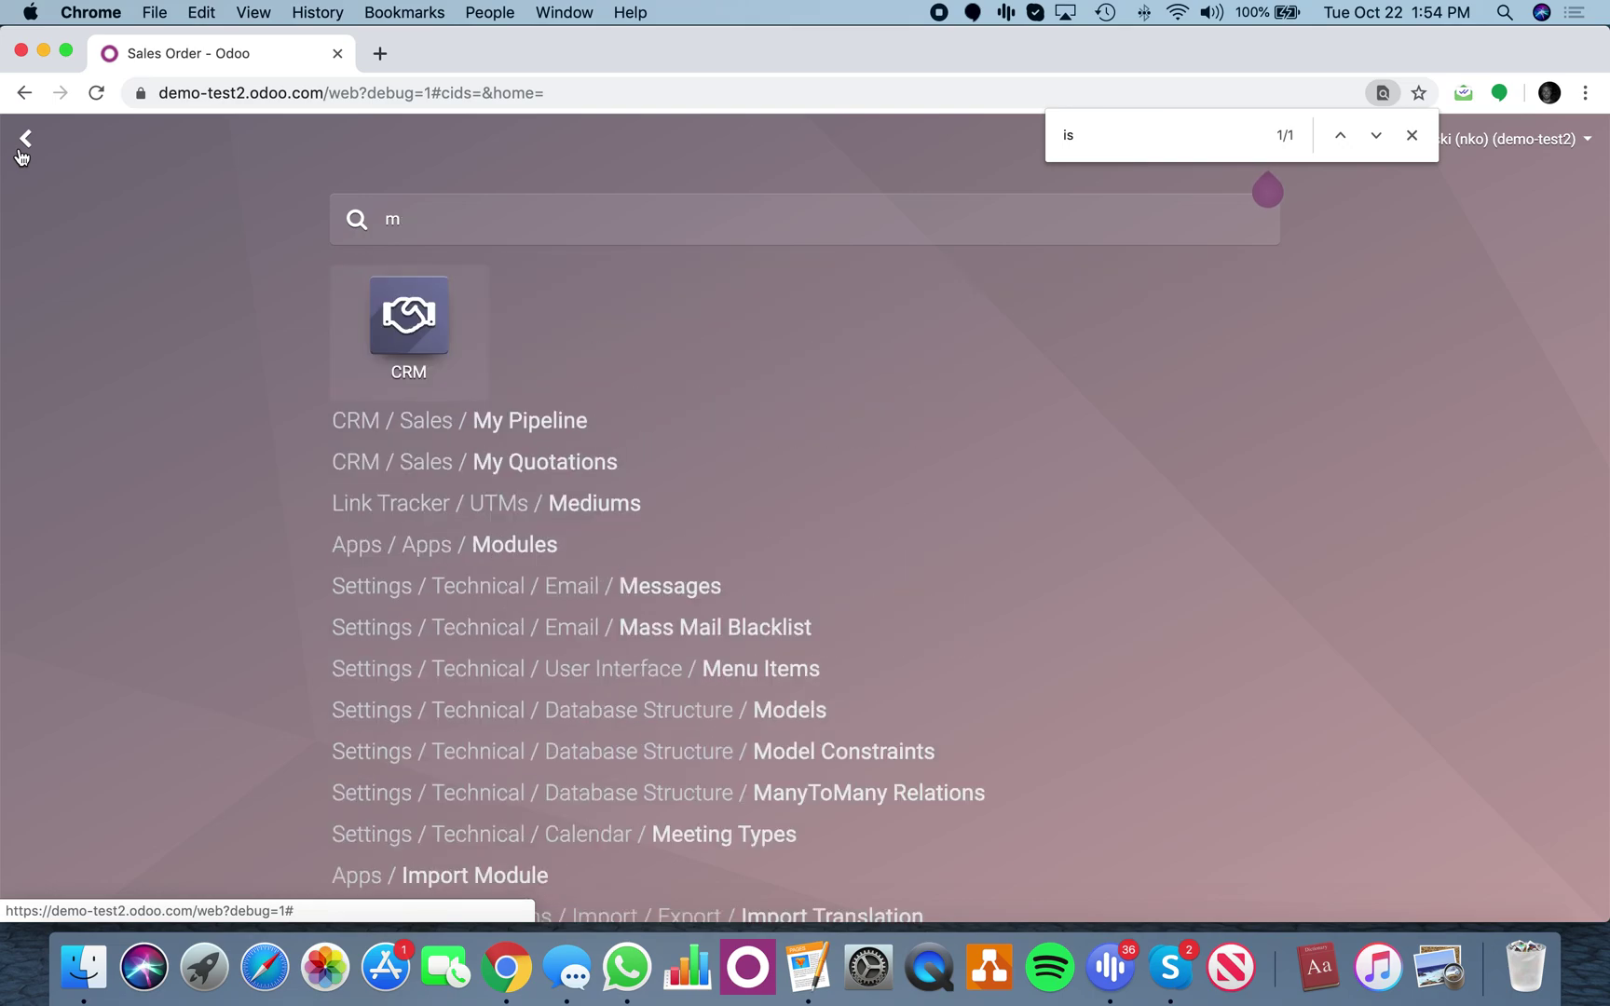
# Step: Open rental quotation S00008 from the Rental app's orders
pyautogui.press('BackSpace')
pyautogui.write('or')
pyautogui.press('BackSpace')
pyautogui.press('BackSpace')
pyautogui.write('rent')
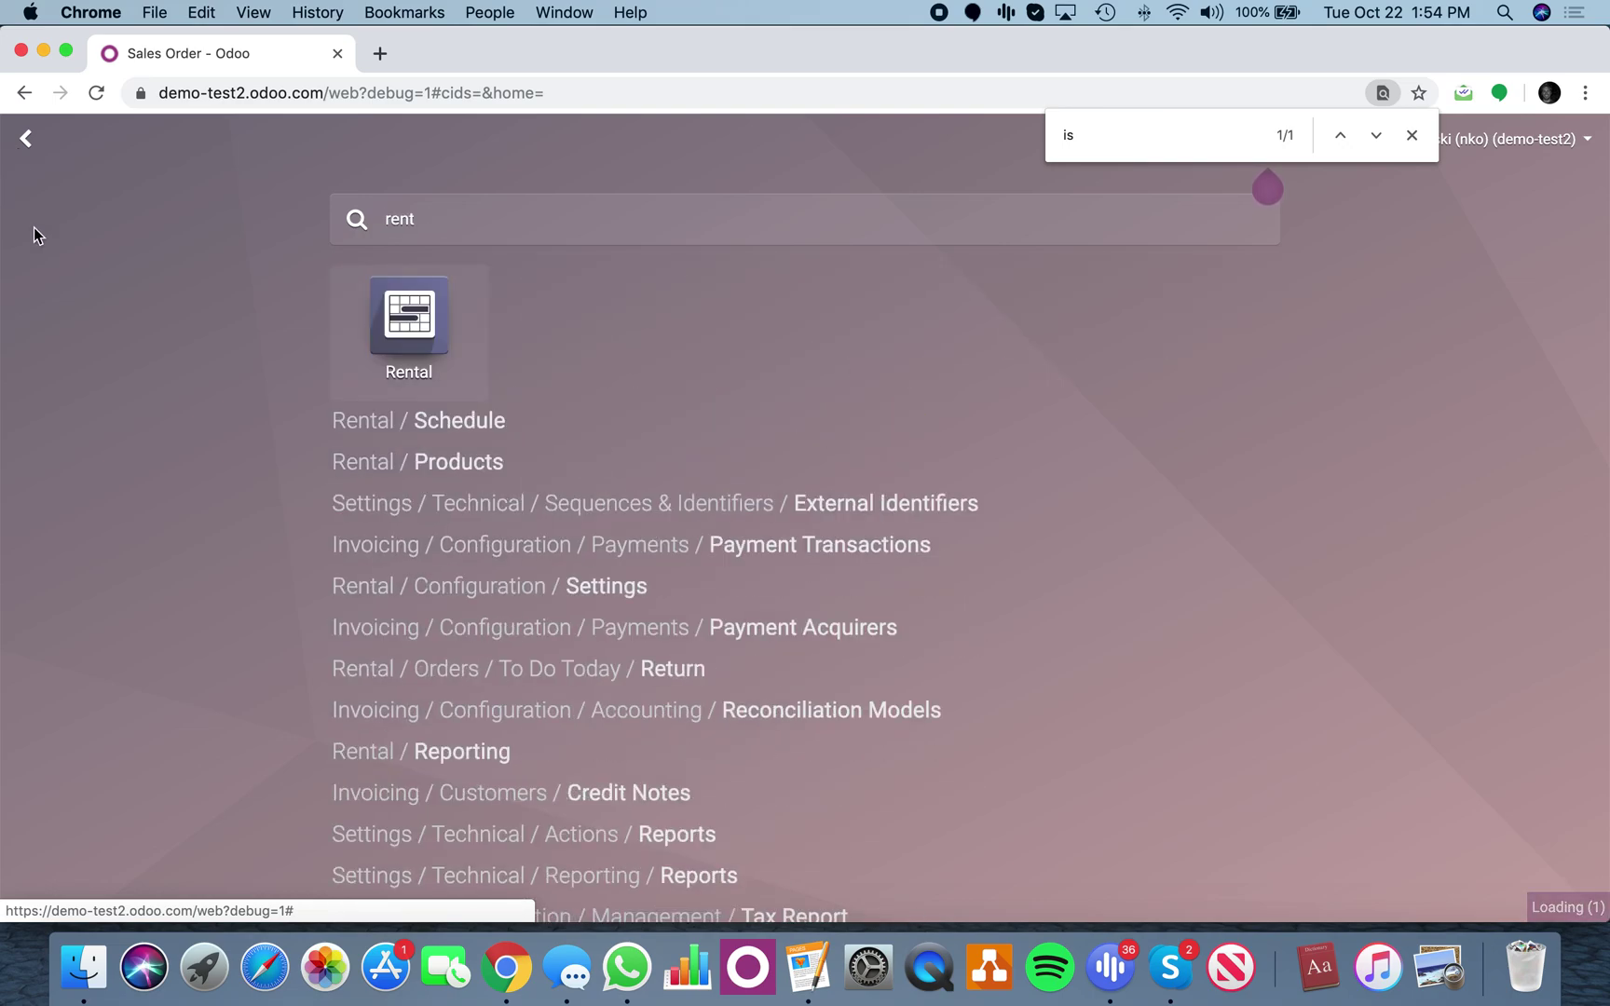
pyautogui.press('Return')
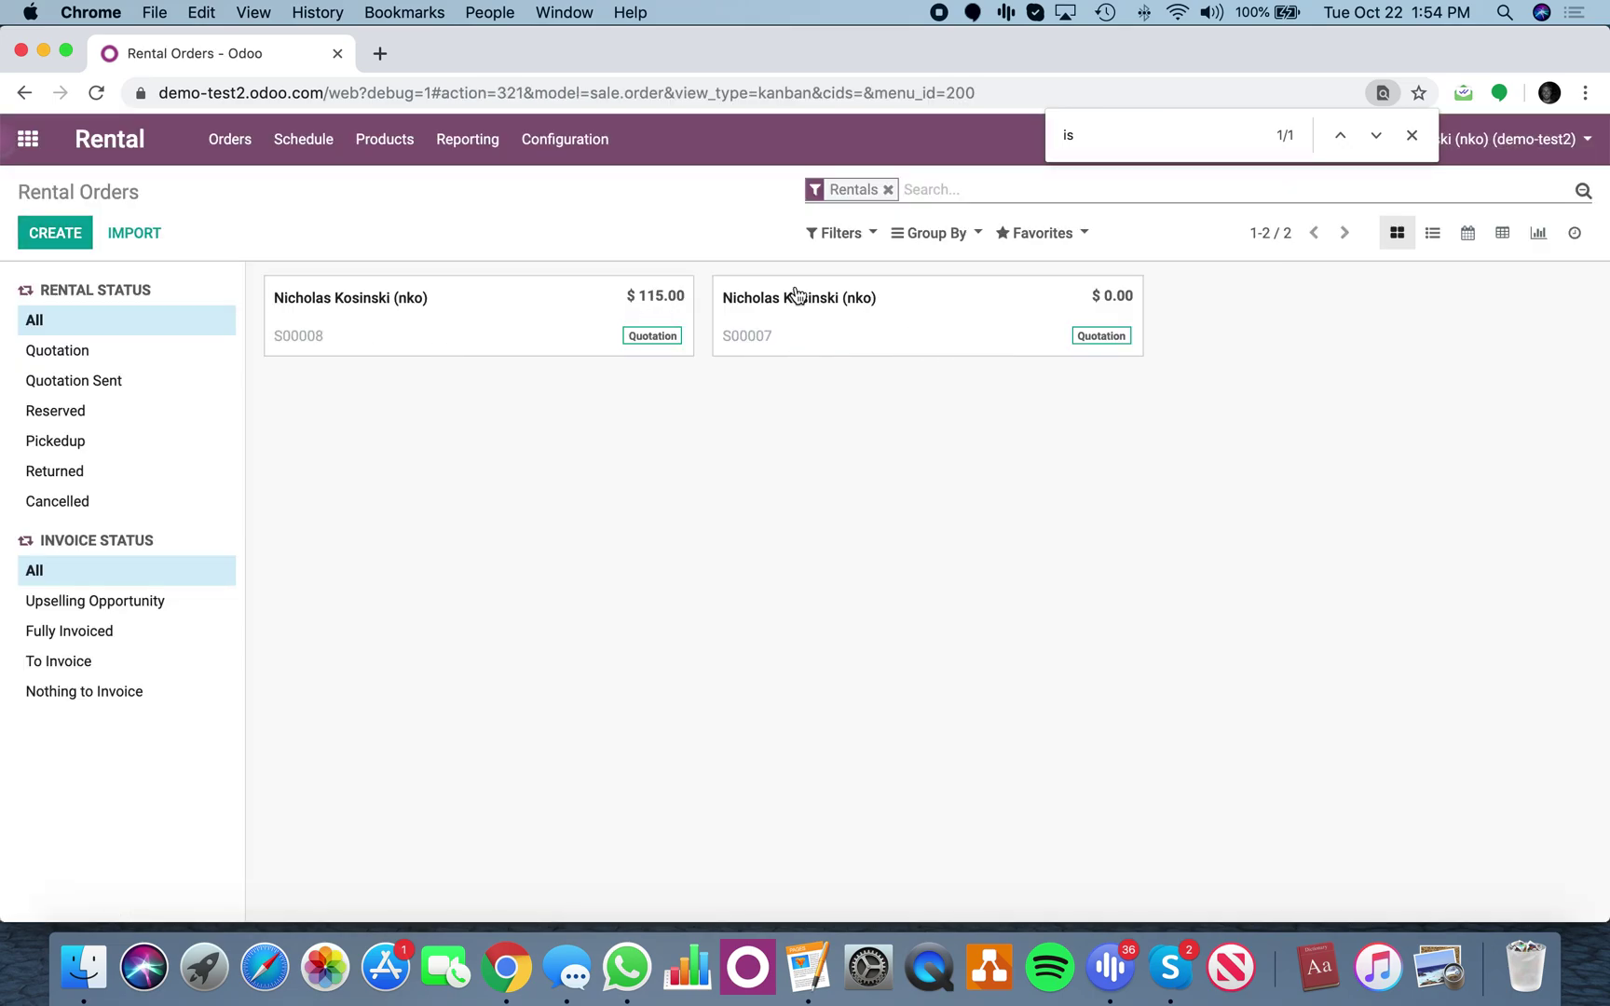
pyautogui.click(545, 312)
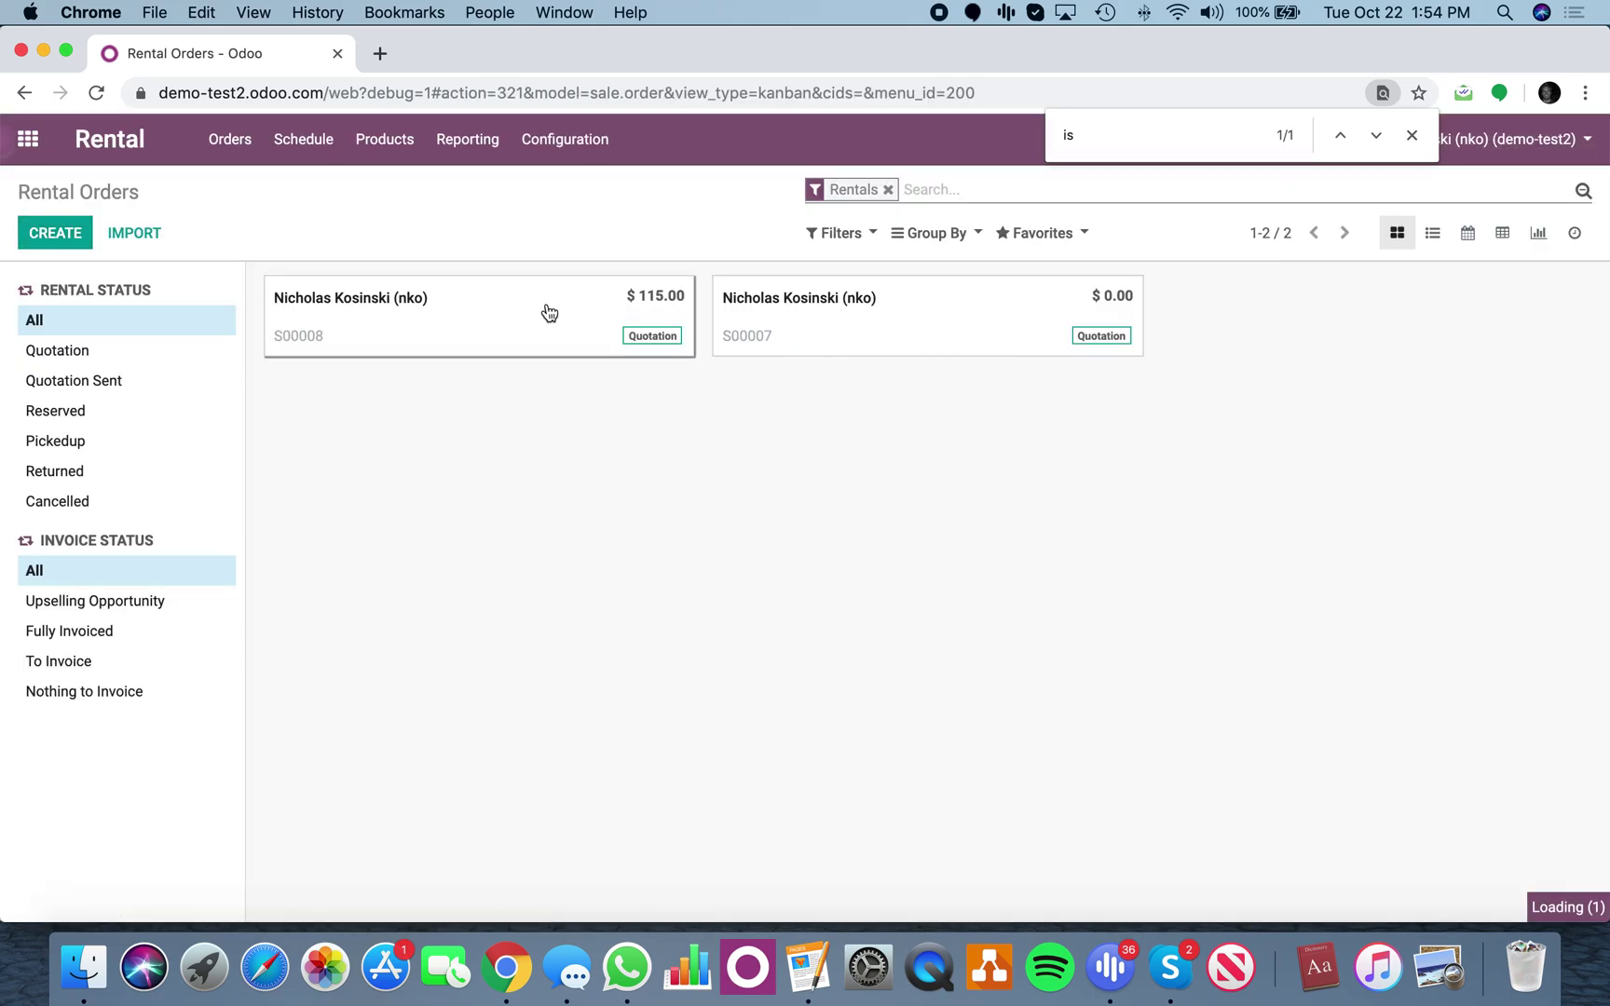
# Step: Open S00008's form in Studio and scroll its existing fields
pyautogui.click(1411, 135)
pyautogui.click(1268, 140)
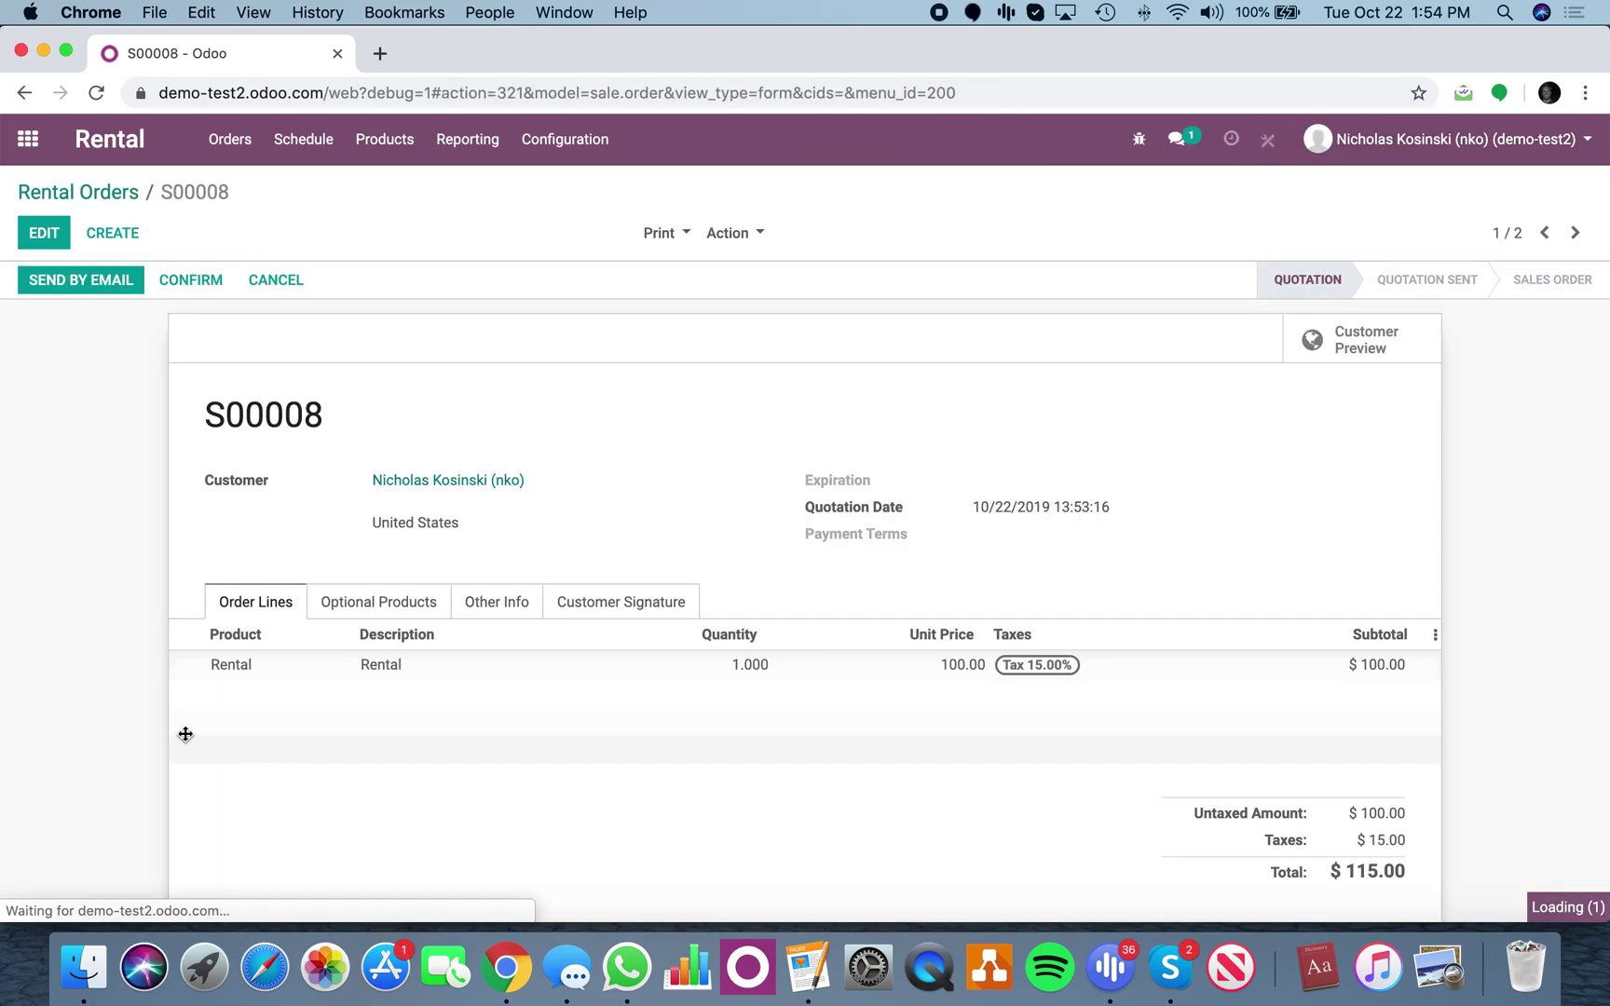
pyautogui.scroll(-5, 56, 633)
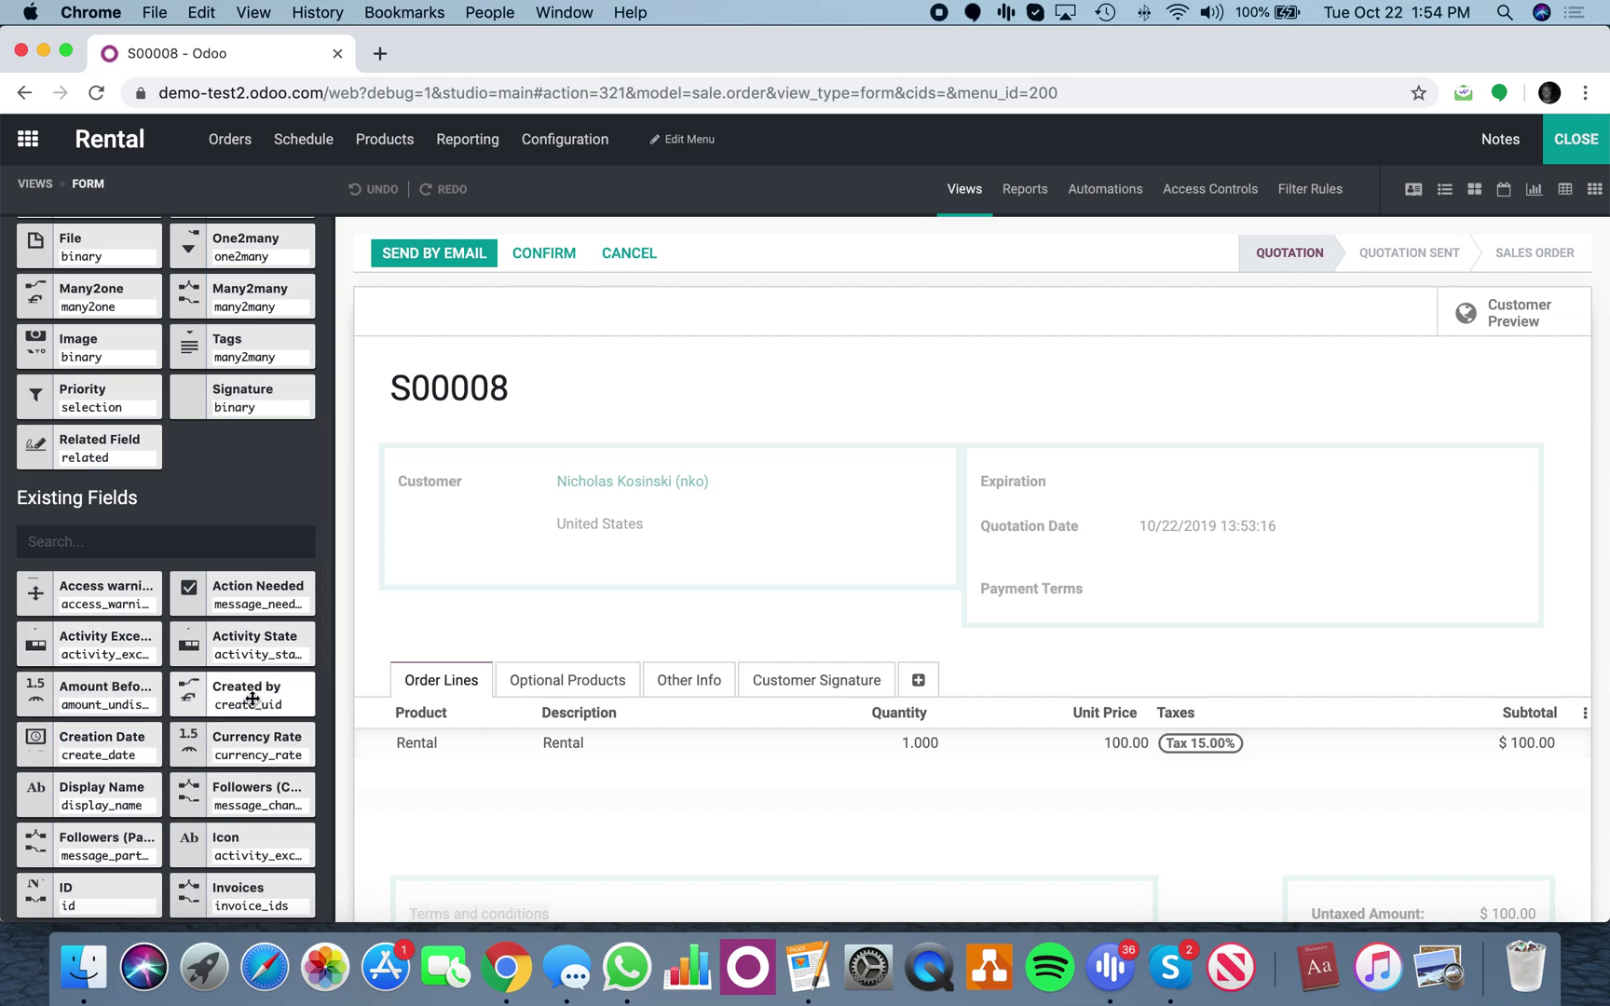
pyautogui.scroll(-3, 252, 698)
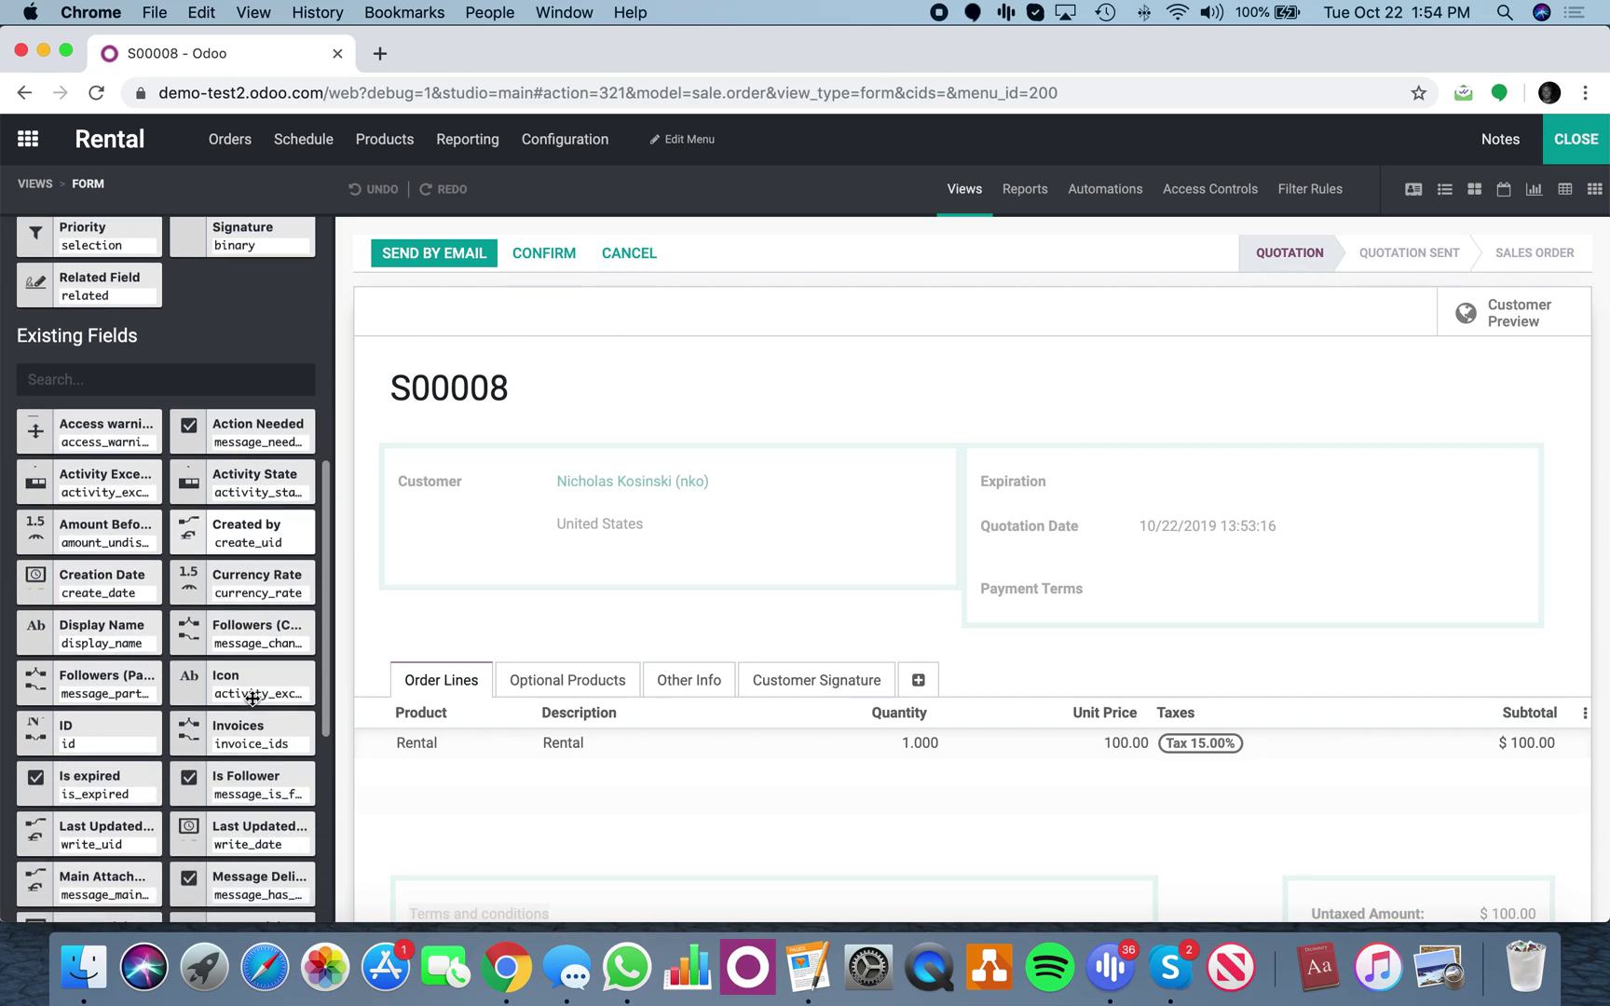
pyautogui.scroll(-3, 252, 698)
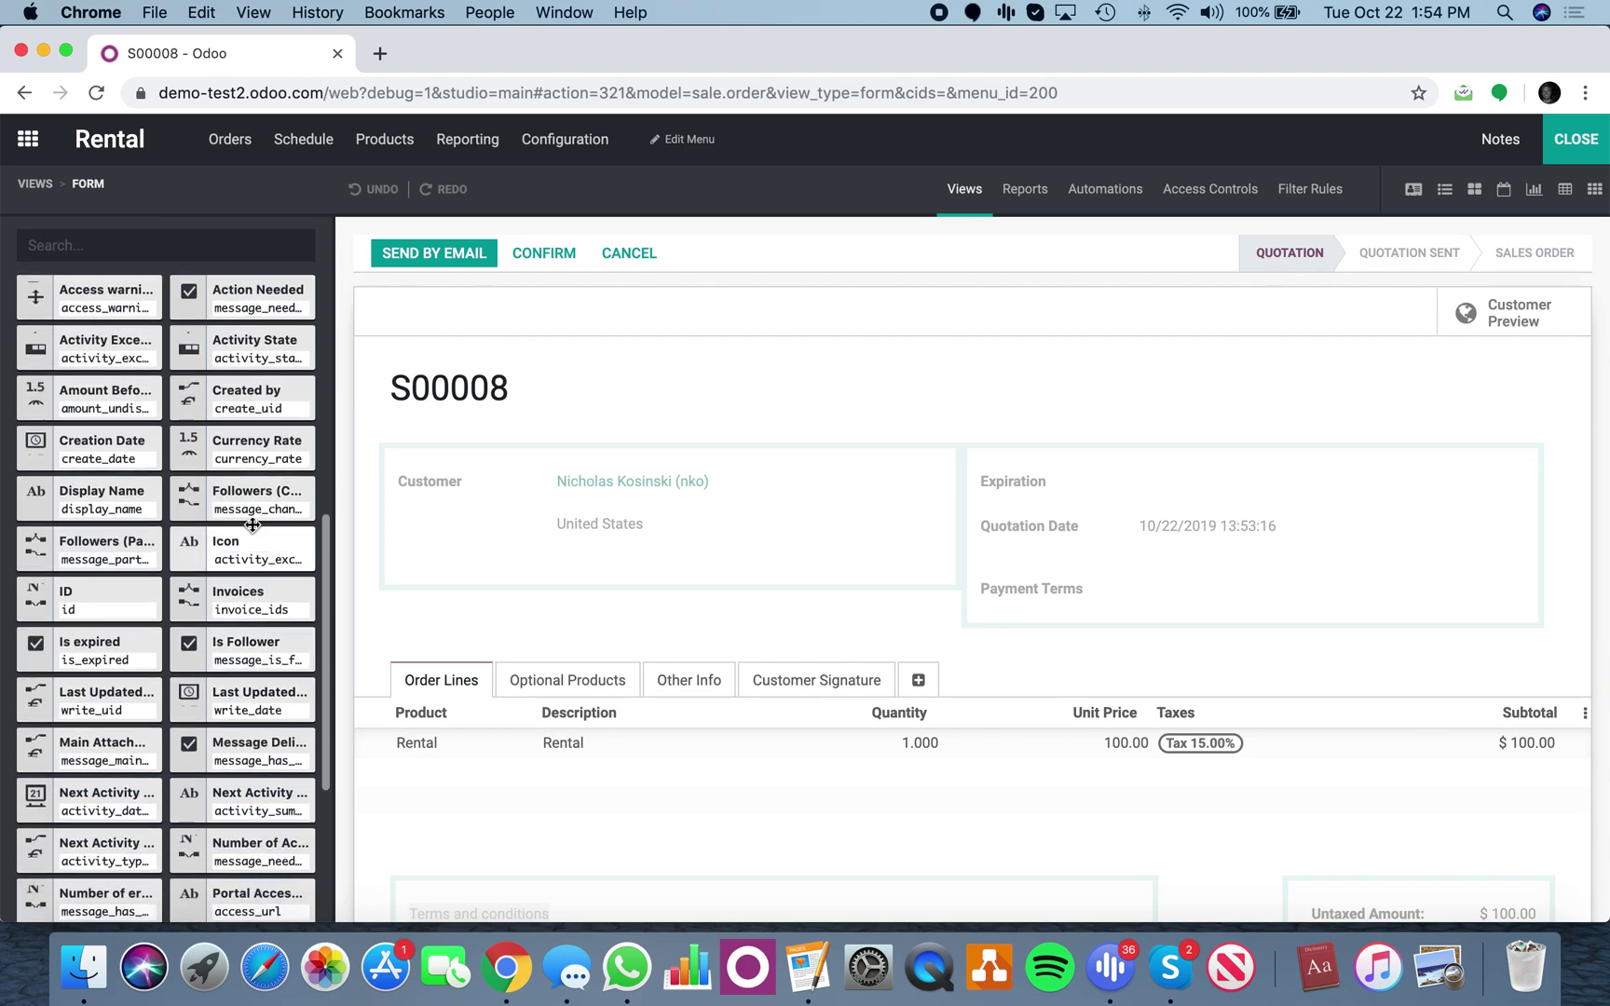
pyautogui.scroll(-6, 127, 815)
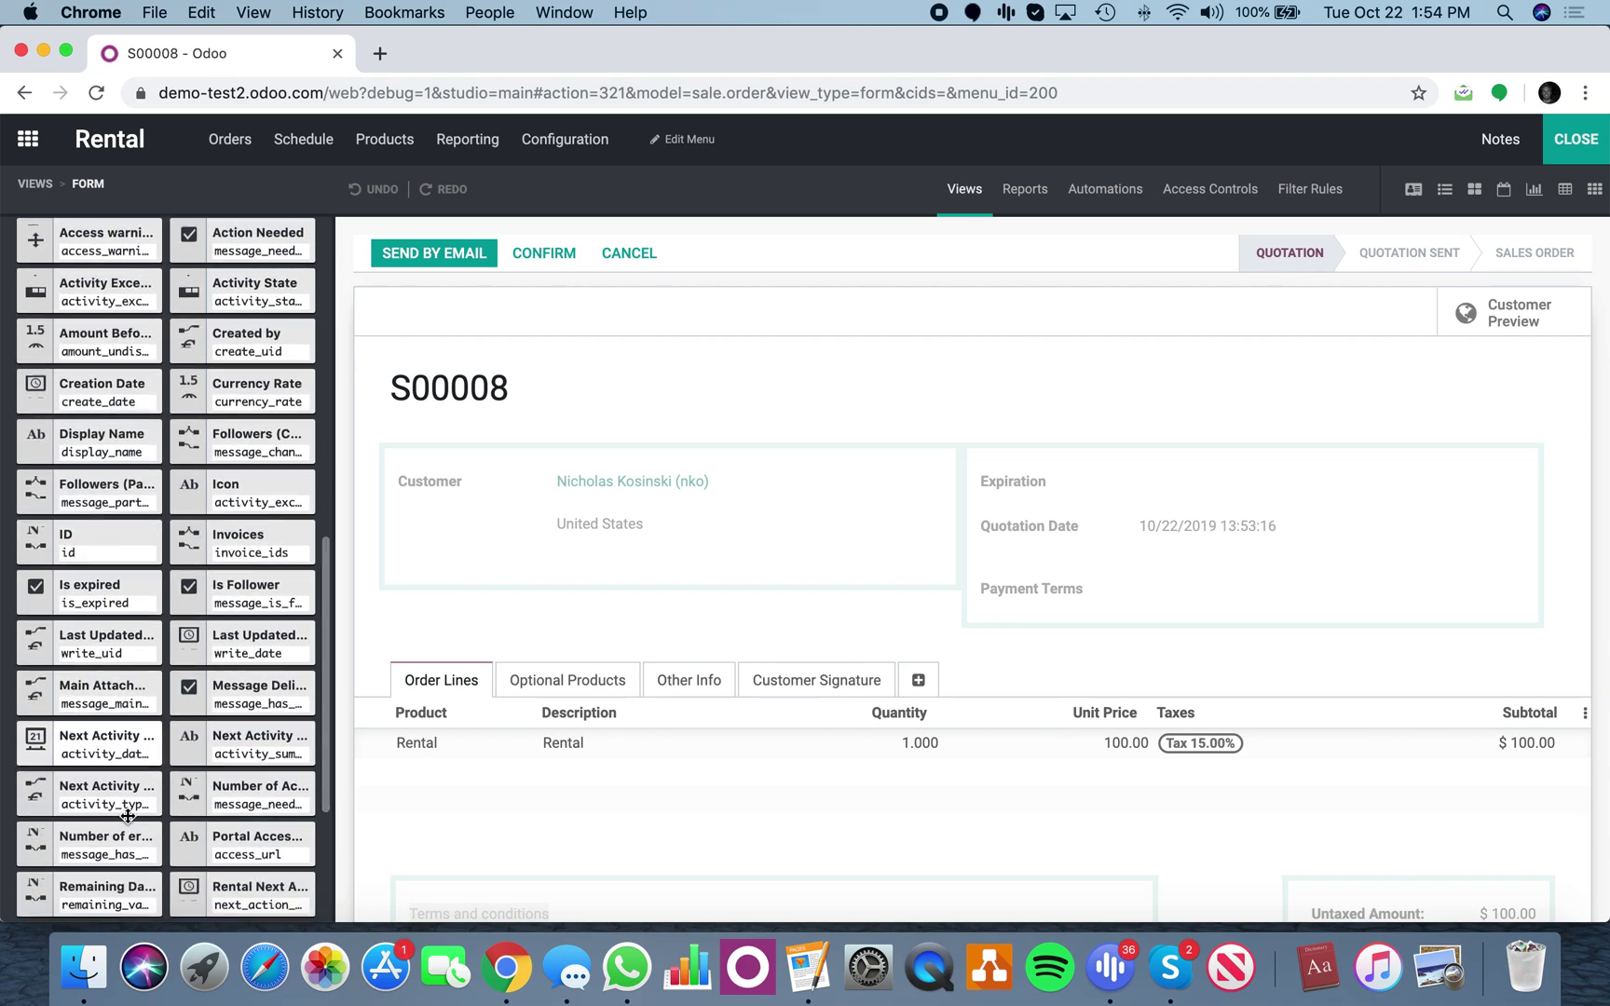
pyautogui.press('super+f')
pyautogui.write('create')
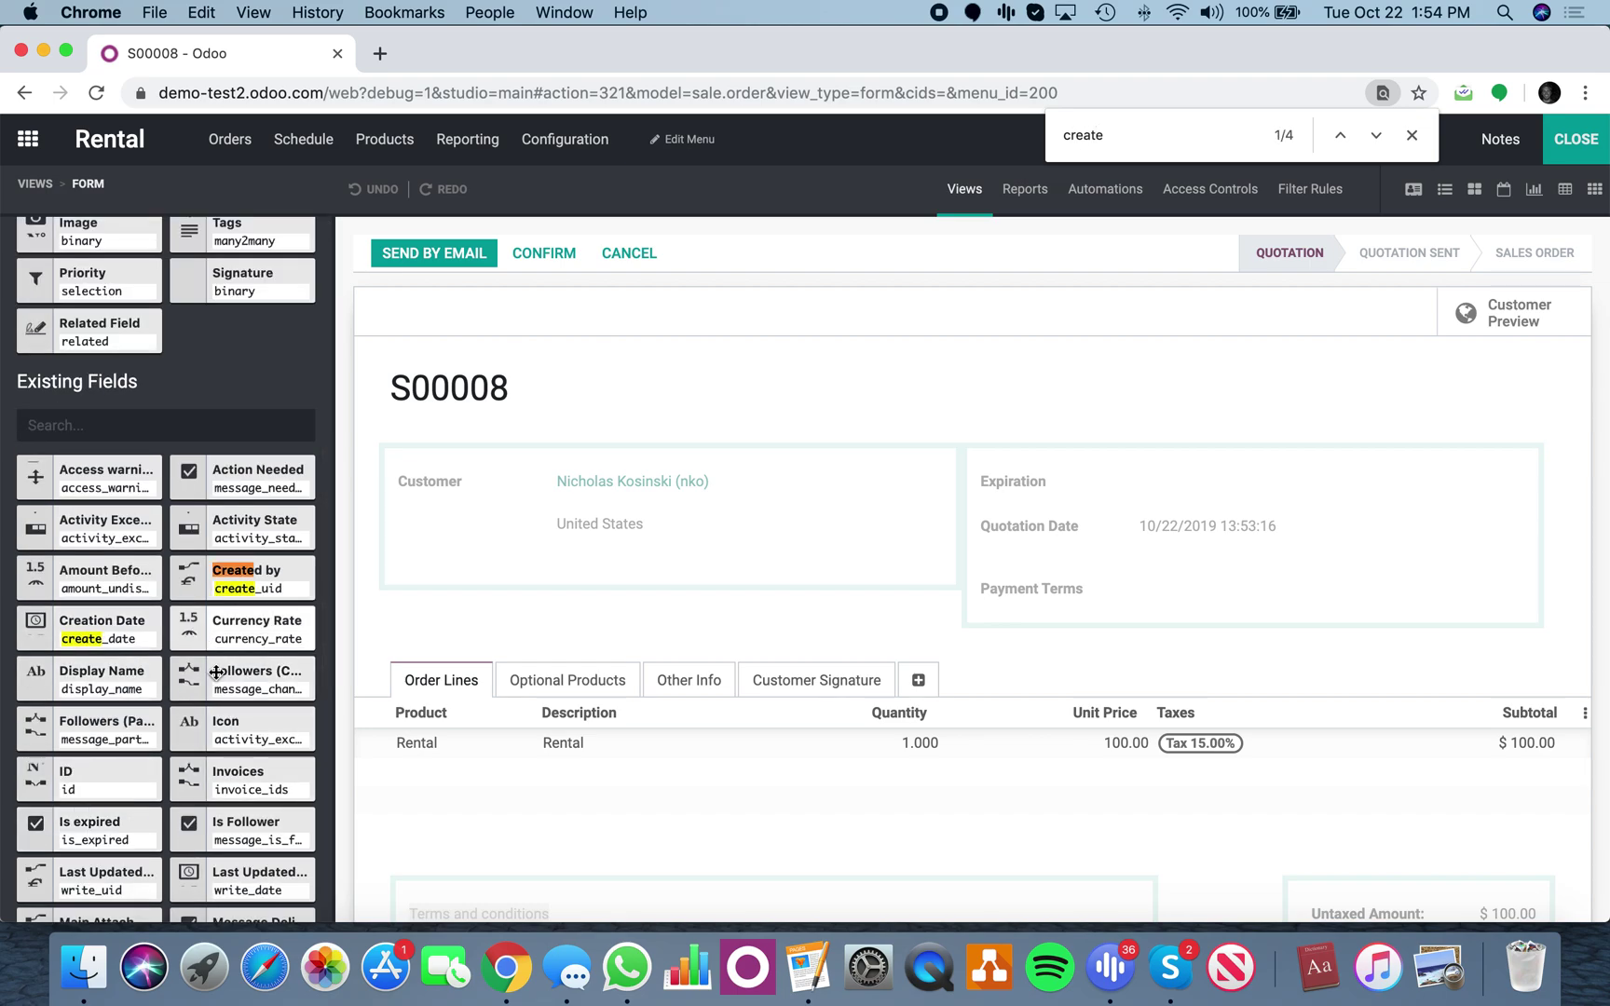
pyautogui.write('nt')
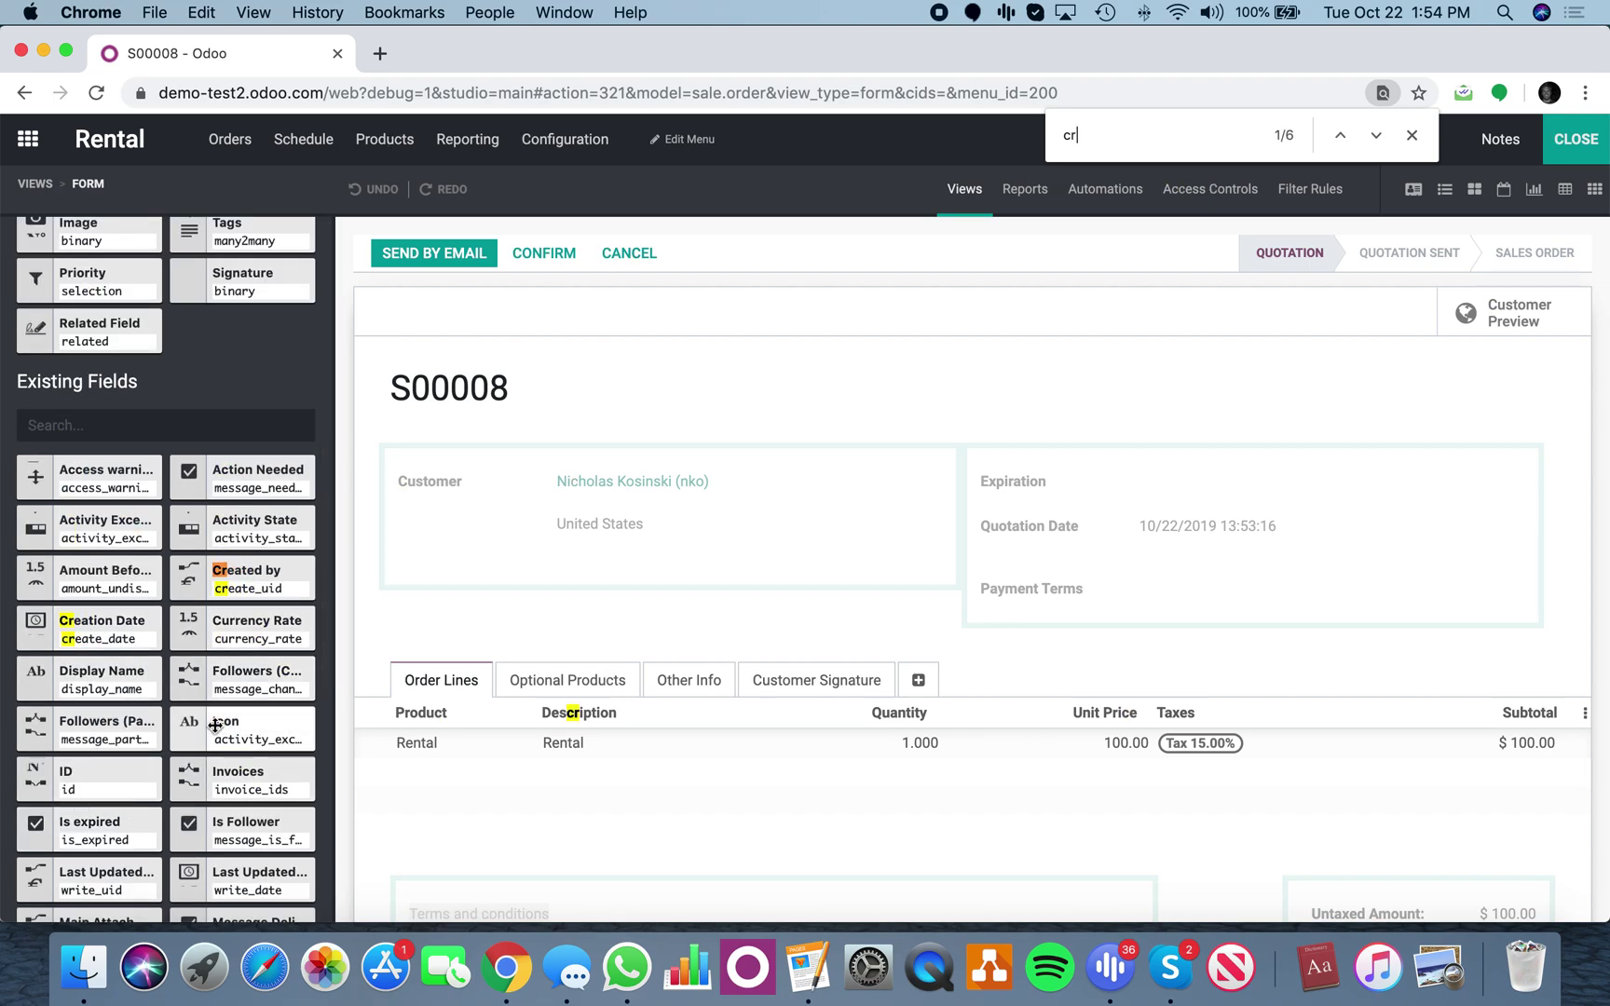
pyautogui.press('BackSpace')
pyautogui.press('BackSpace')
pyautogui.write('rent')
pyautogui.scroll(-10, 227, 733)
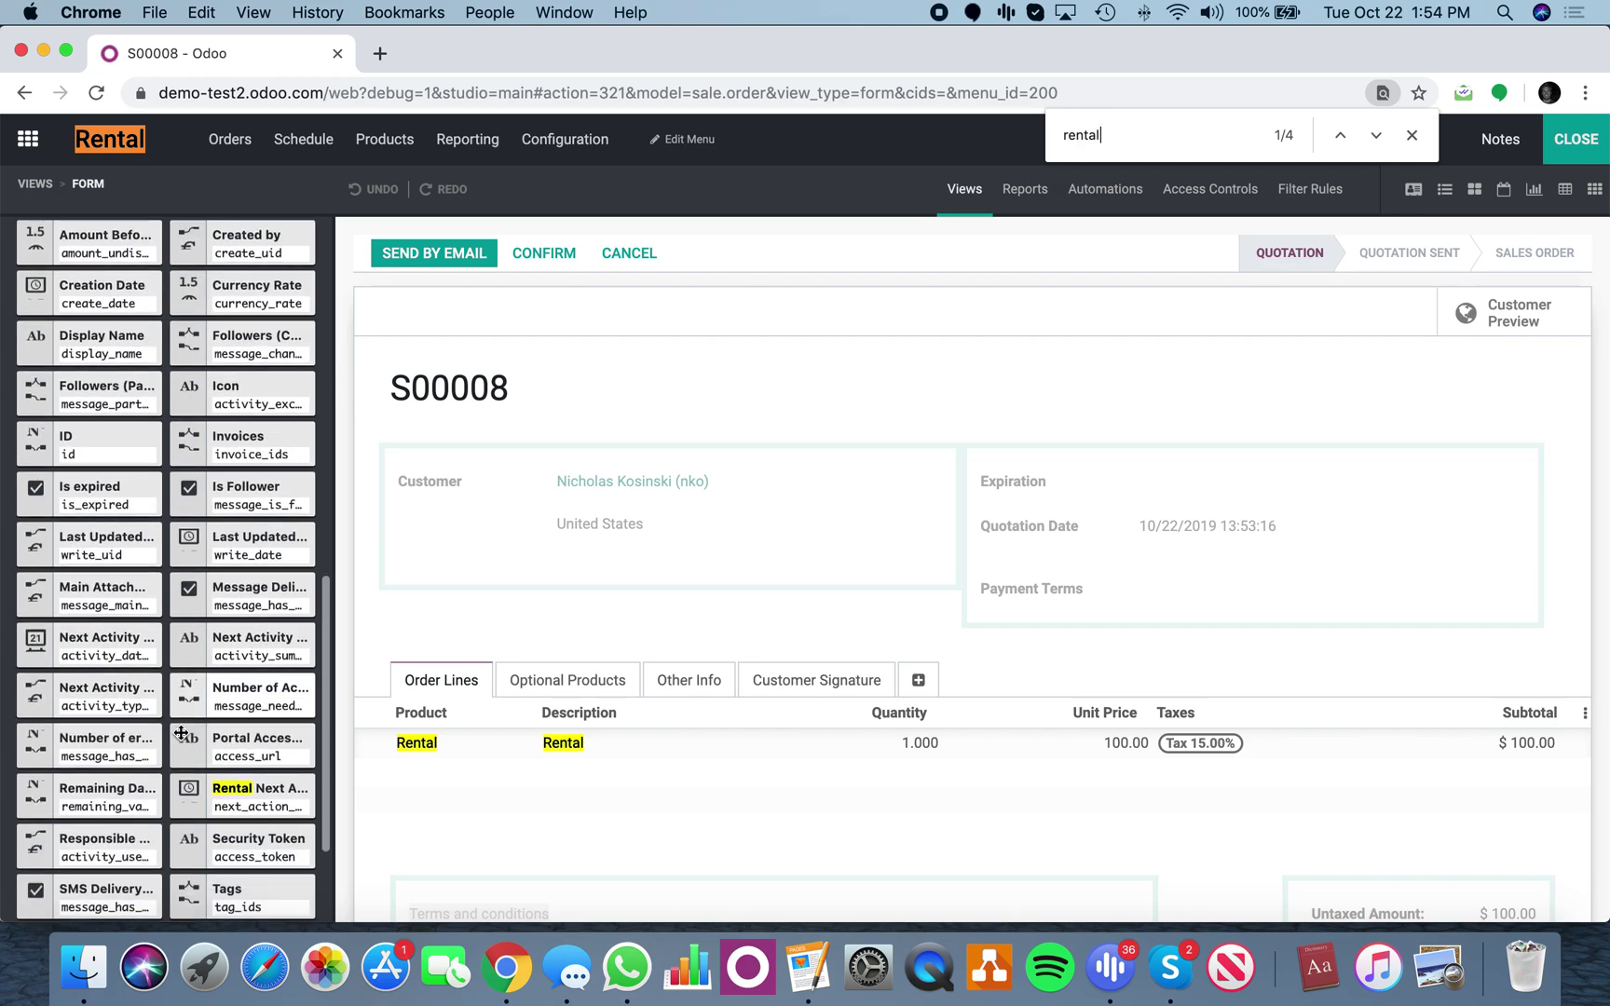
pyautogui.scroll(10, 180, 733)
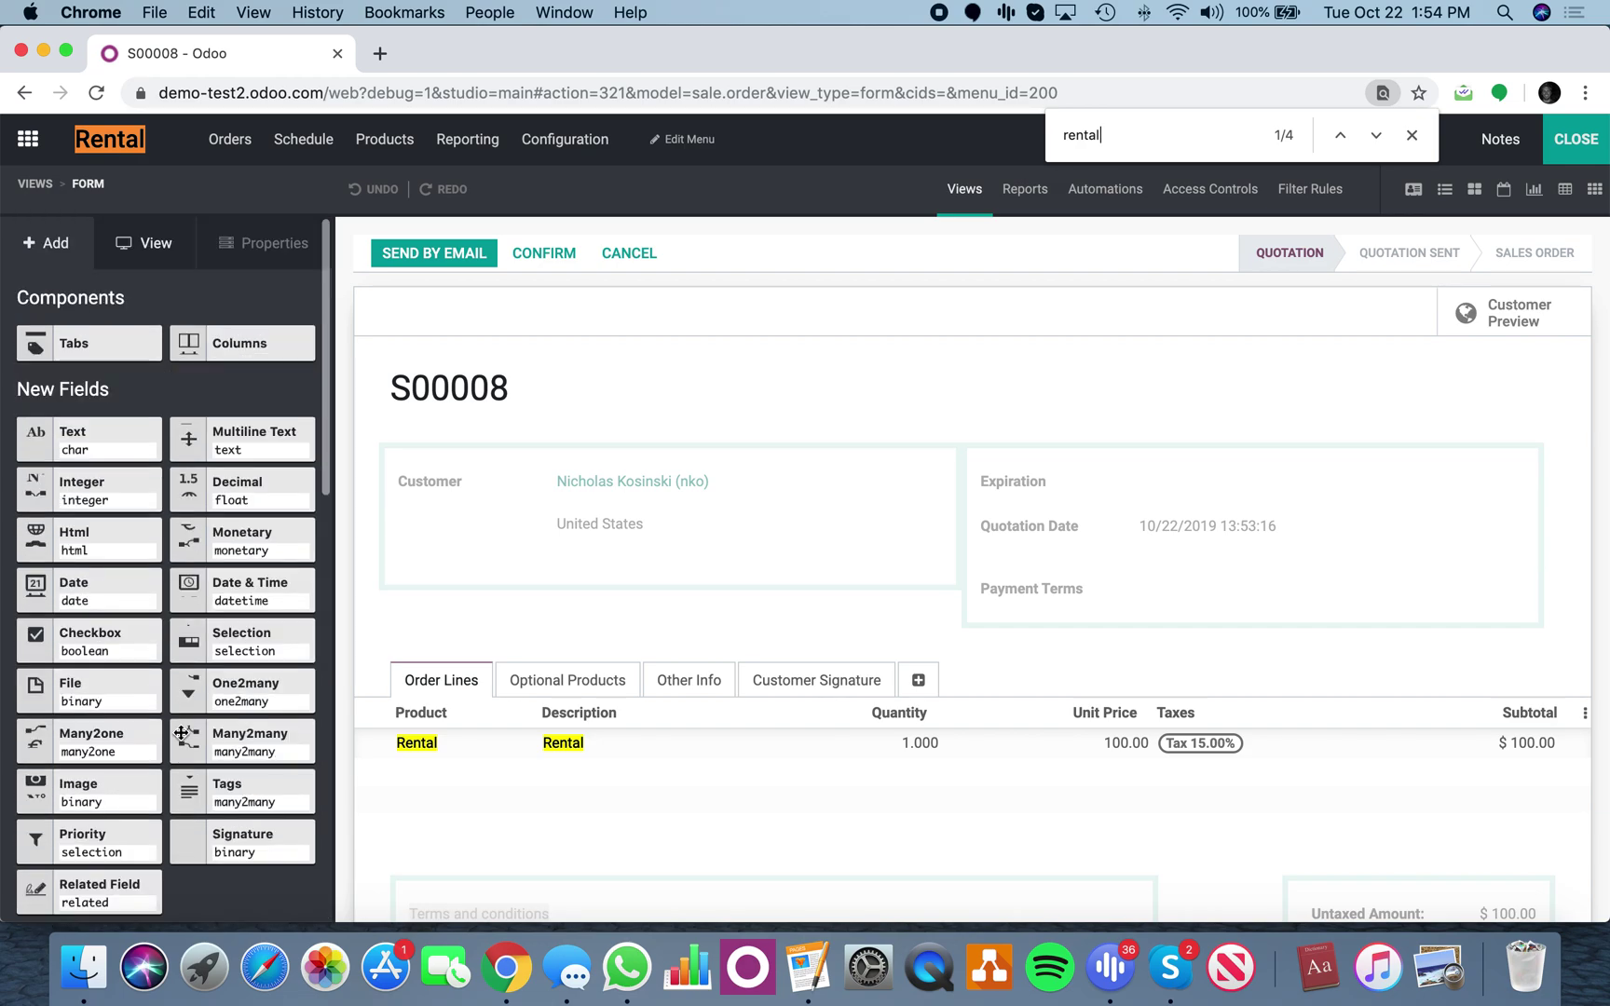
pyautogui.press('Escape')
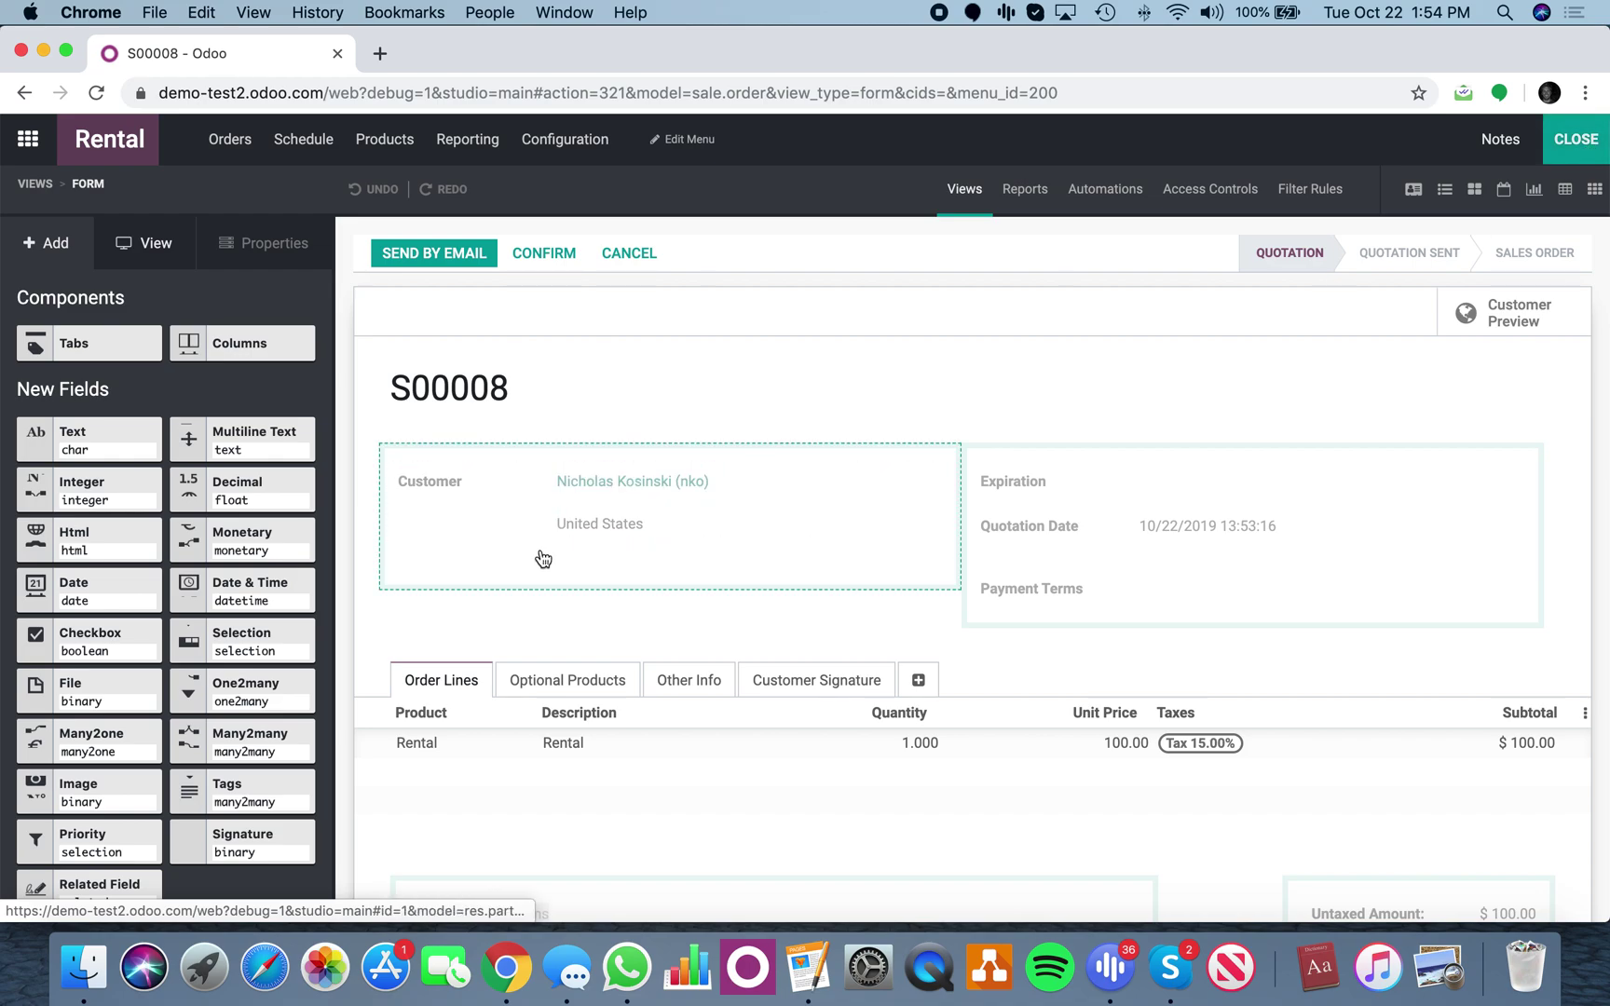
pyautogui.click(1574, 141)
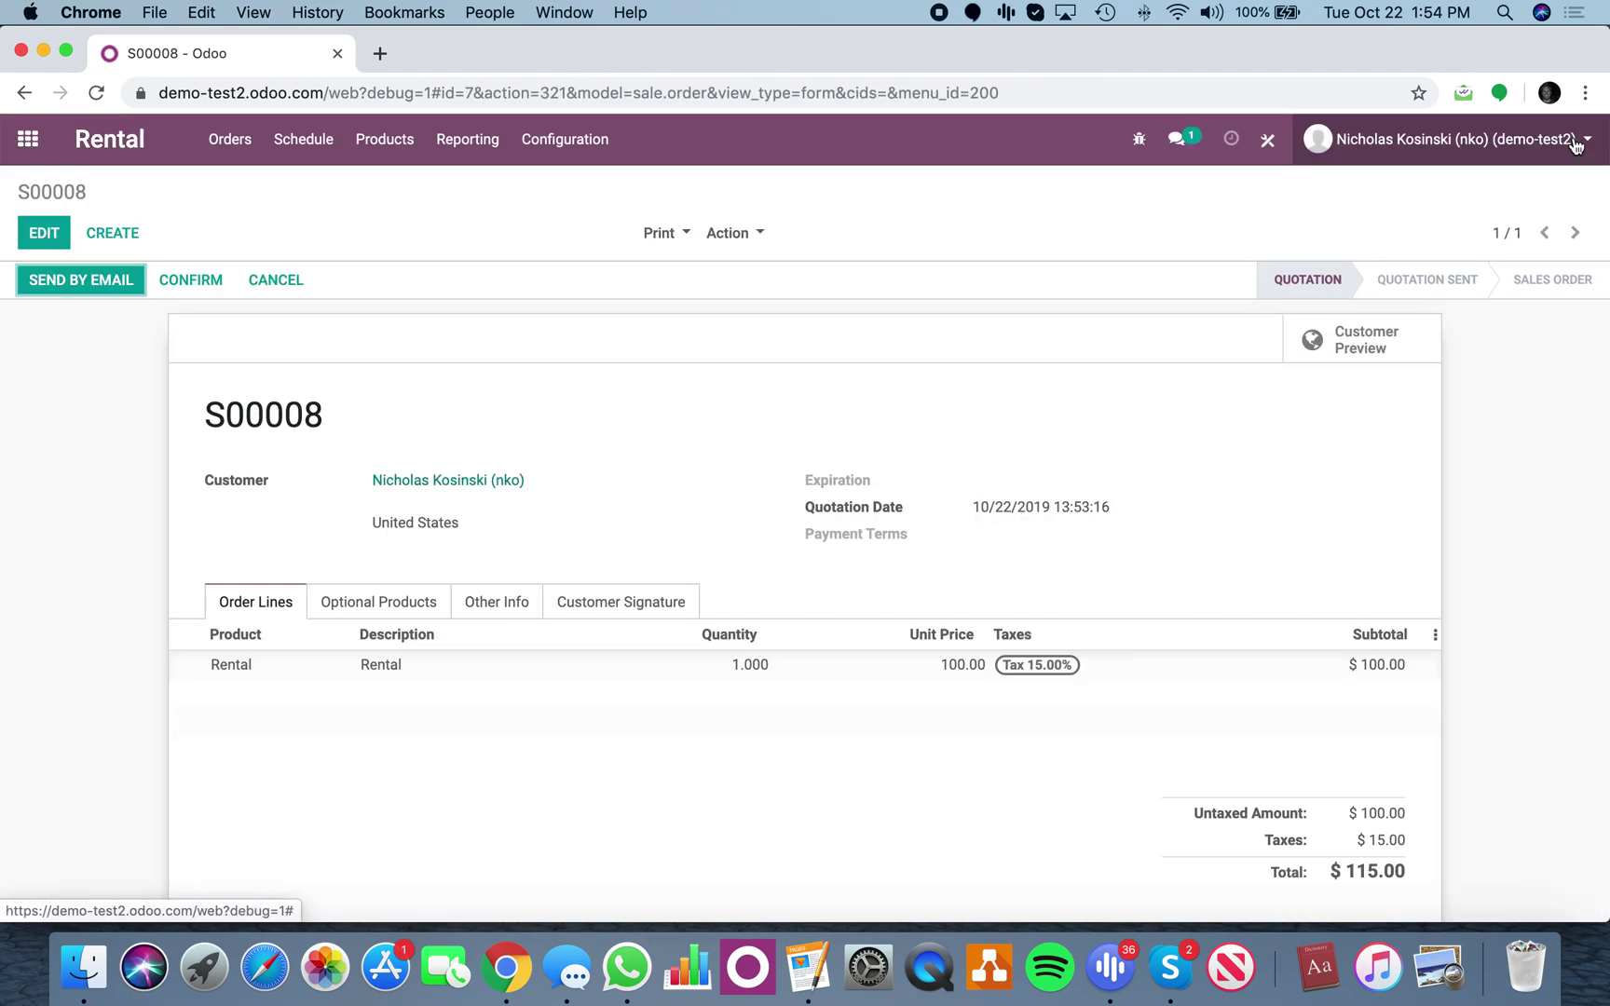
# Step: Duplicate the quotation page in a new tab and open the Models list there
pyautogui.click(289, 92)
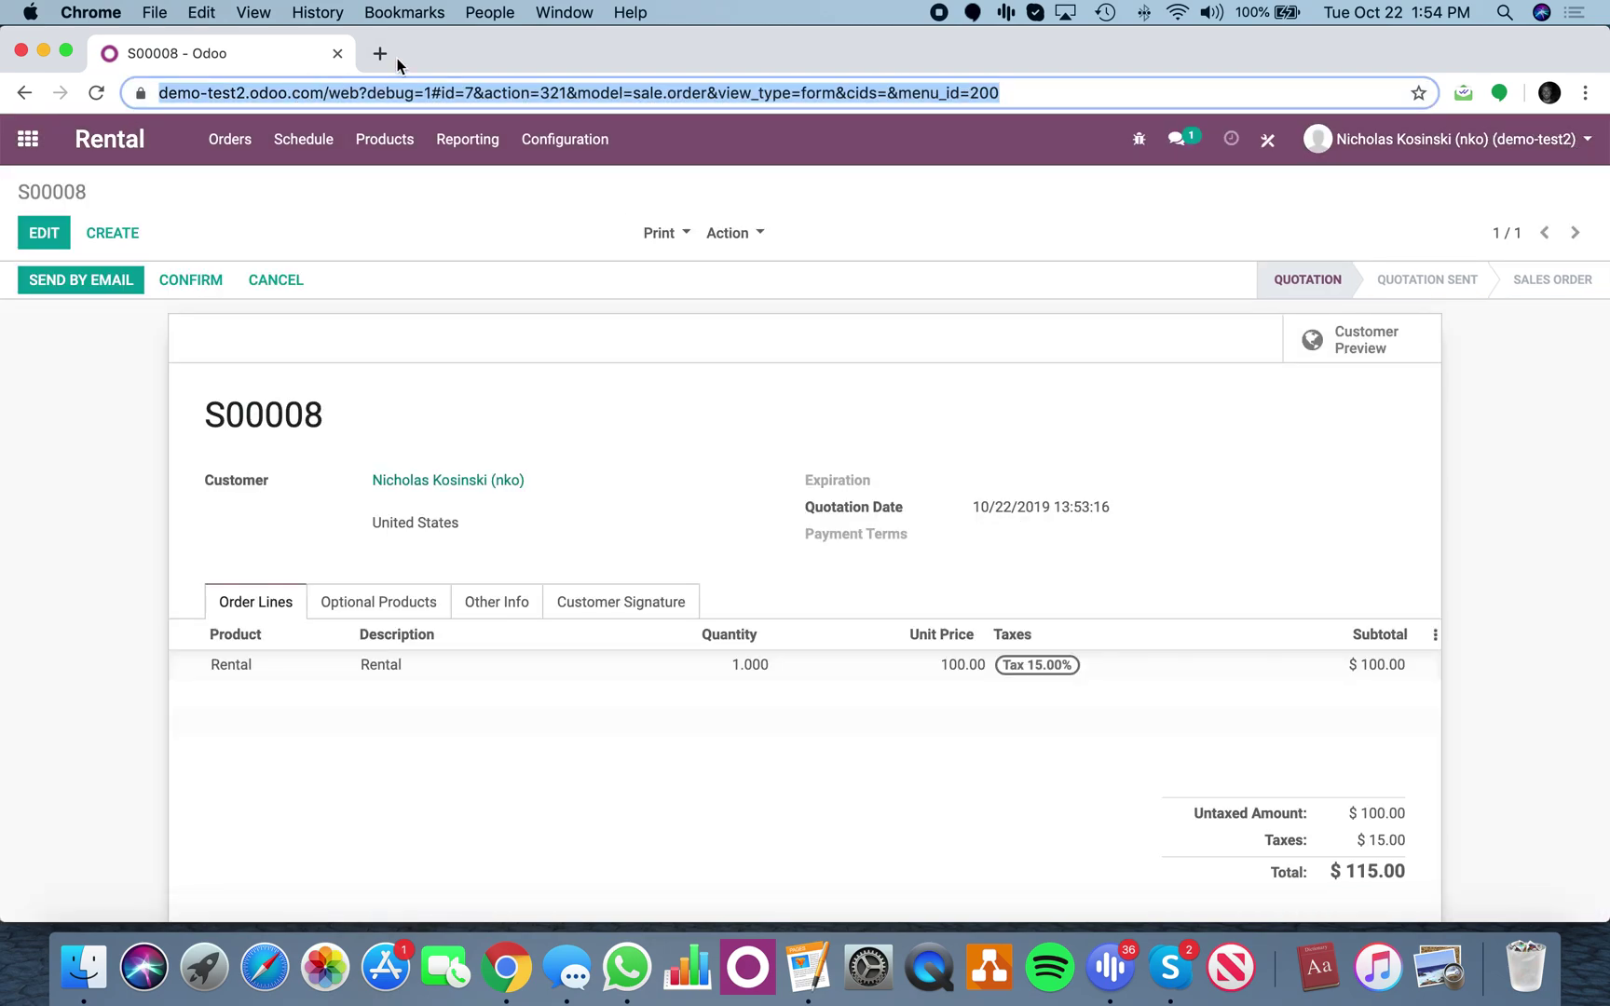
pyautogui.moveTo(398, 57); pyautogui.dragTo(381, 56)
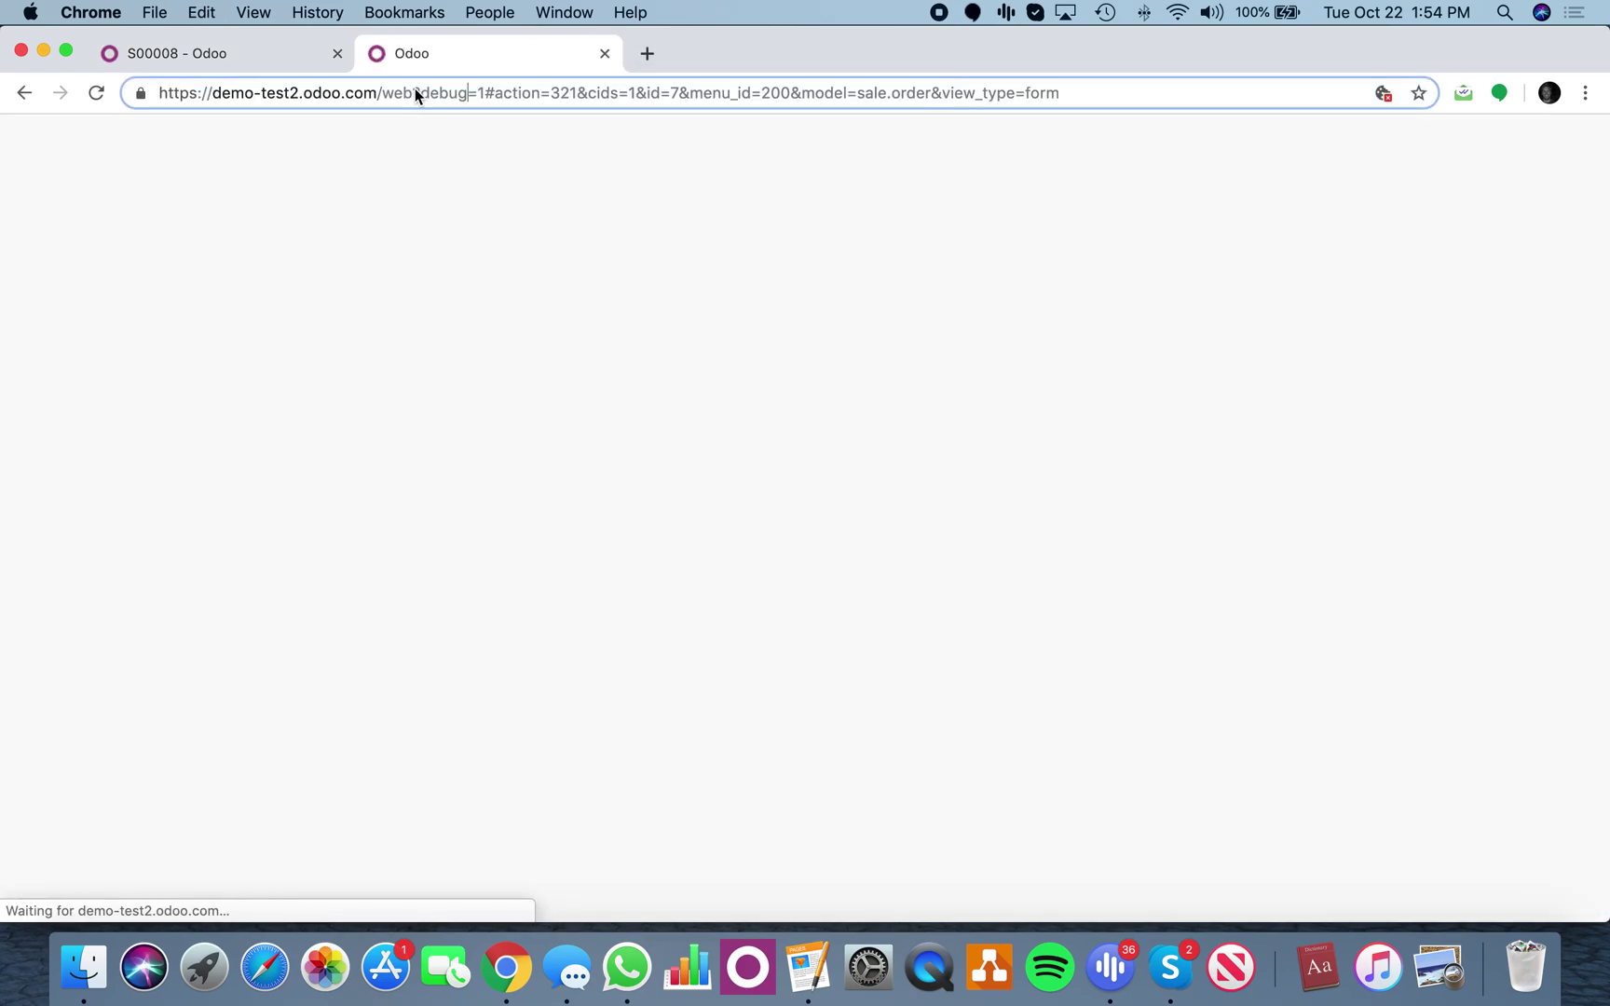
pyautogui.write('m')
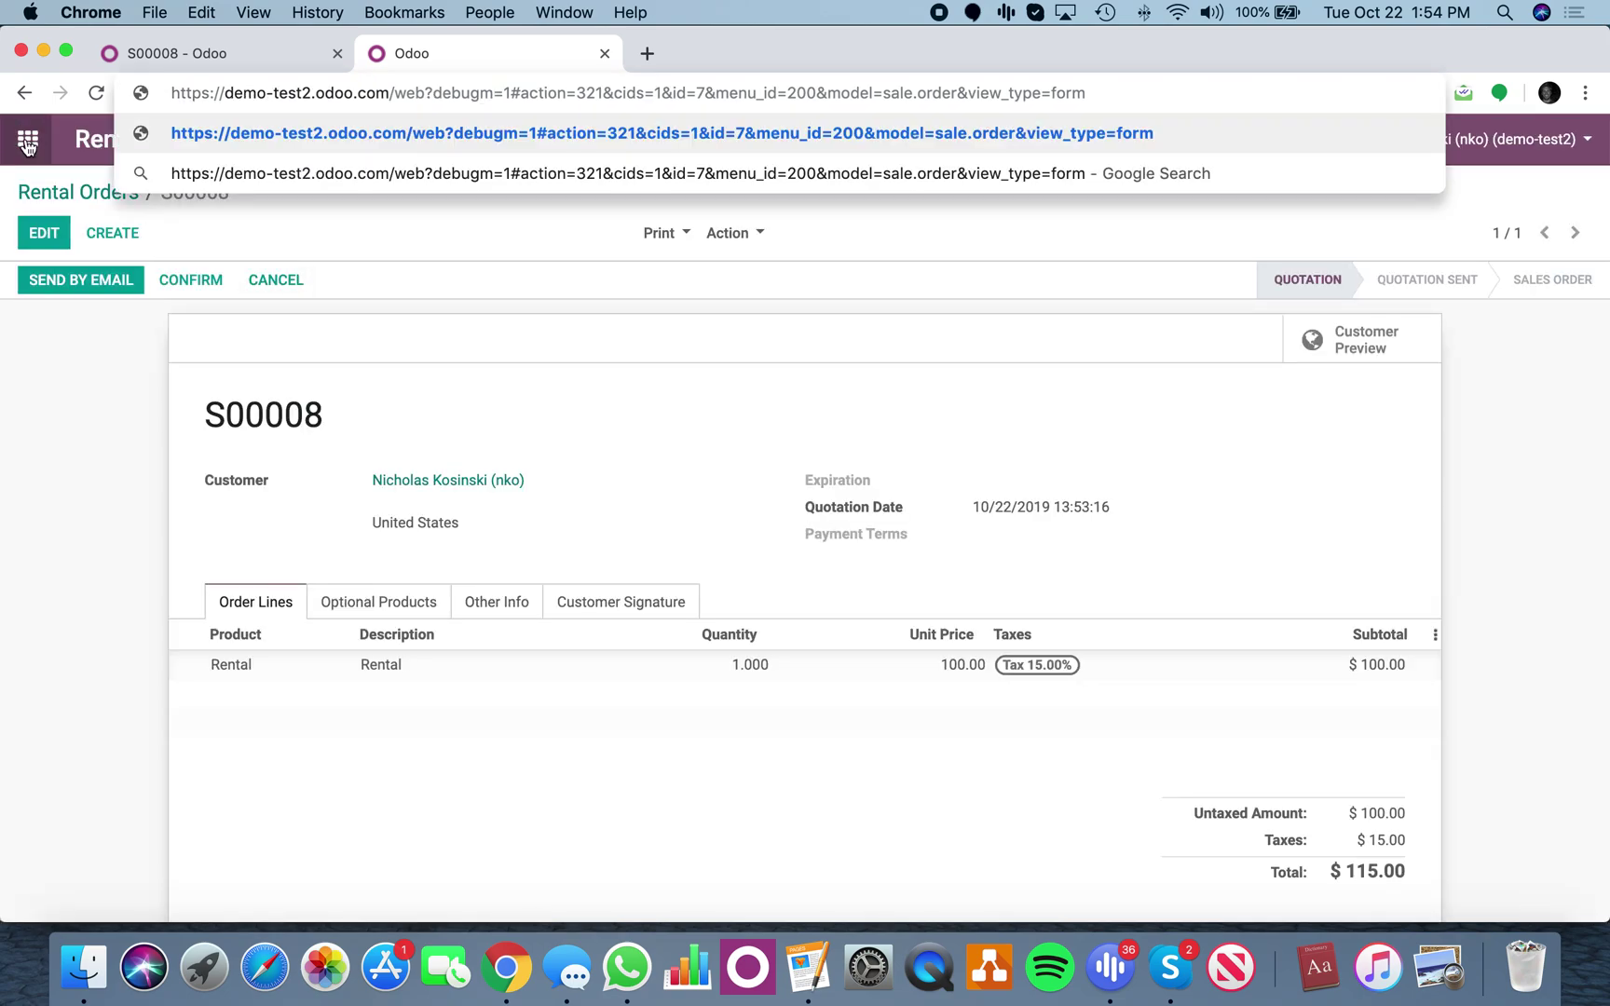
pyautogui.click(28, 144)
pyautogui.write('models')
pyautogui.press('Return')
# Step: Open the sale.order model definition, then switch back to the S00008 tab
pyautogui.write('sale.order')
pyautogui.press('Return')
pyautogui.click(200, 341)
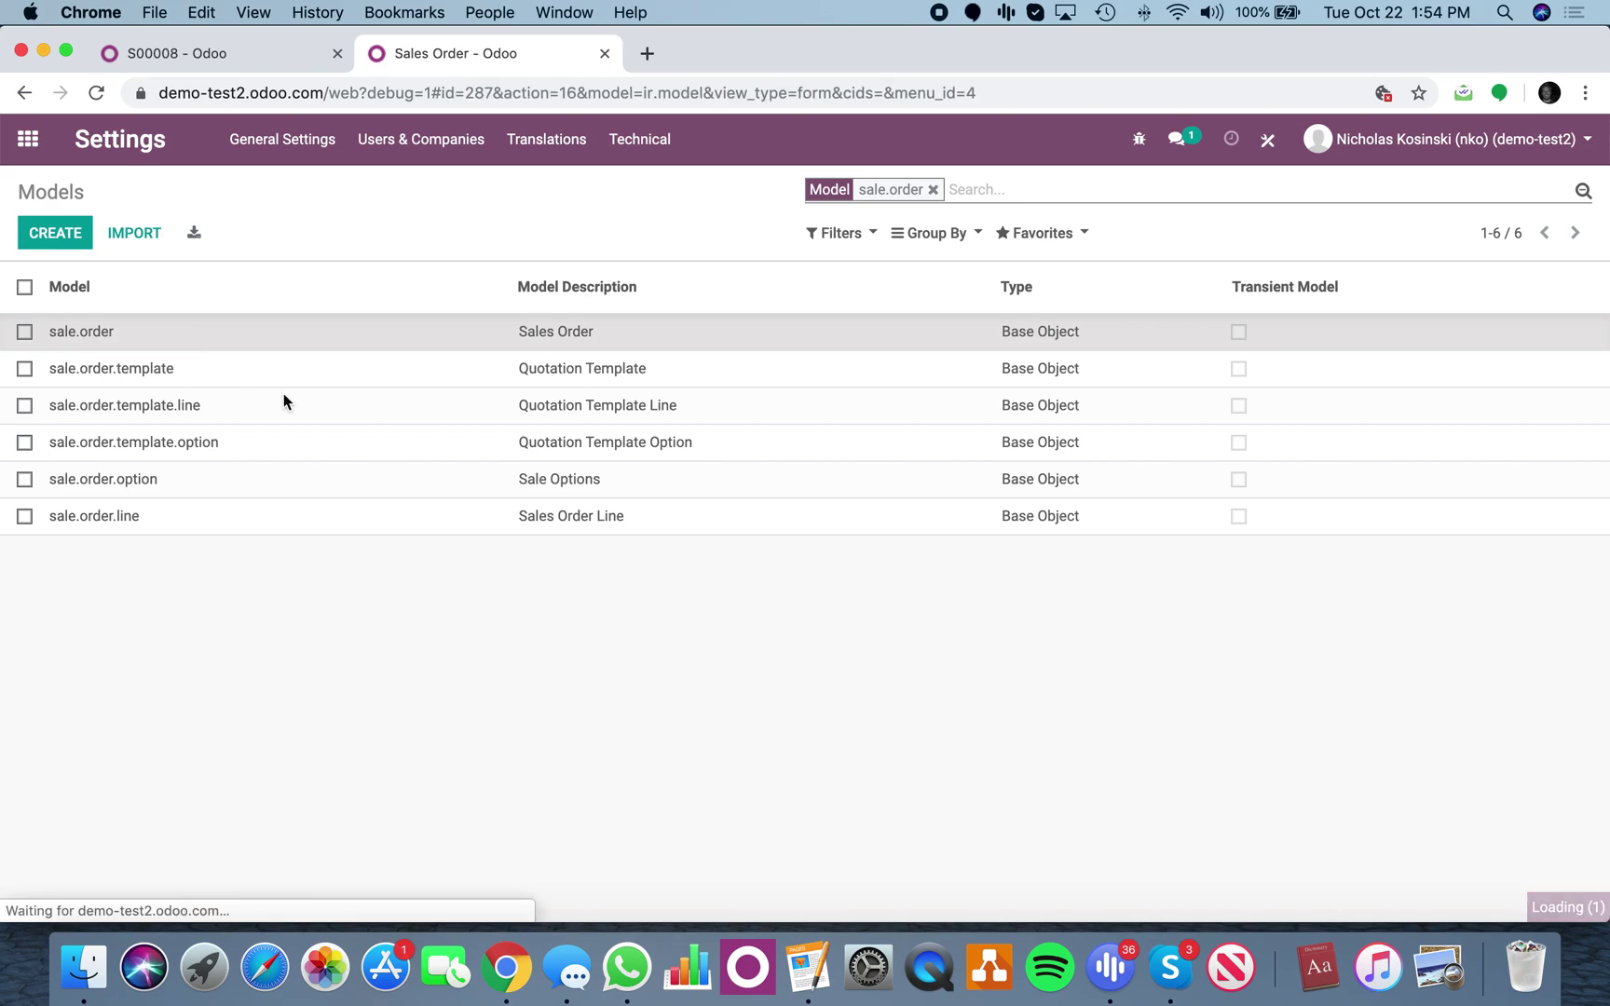
pyautogui.scroll(-10, 313, 567)
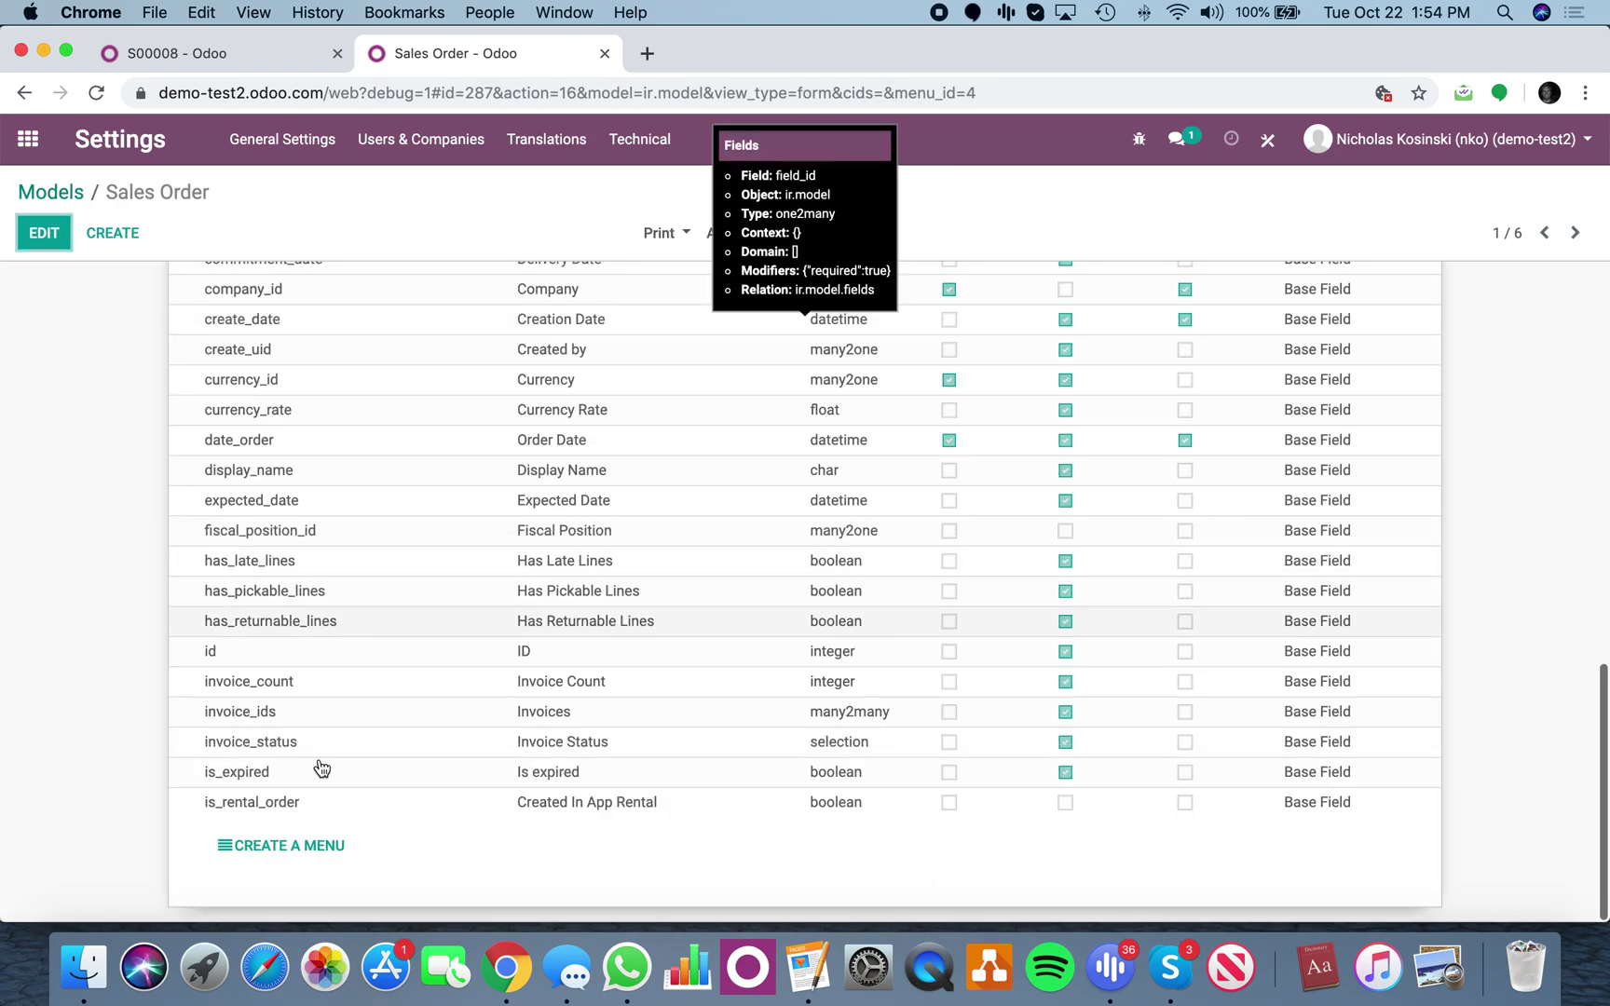
pyautogui.click(241, 61)
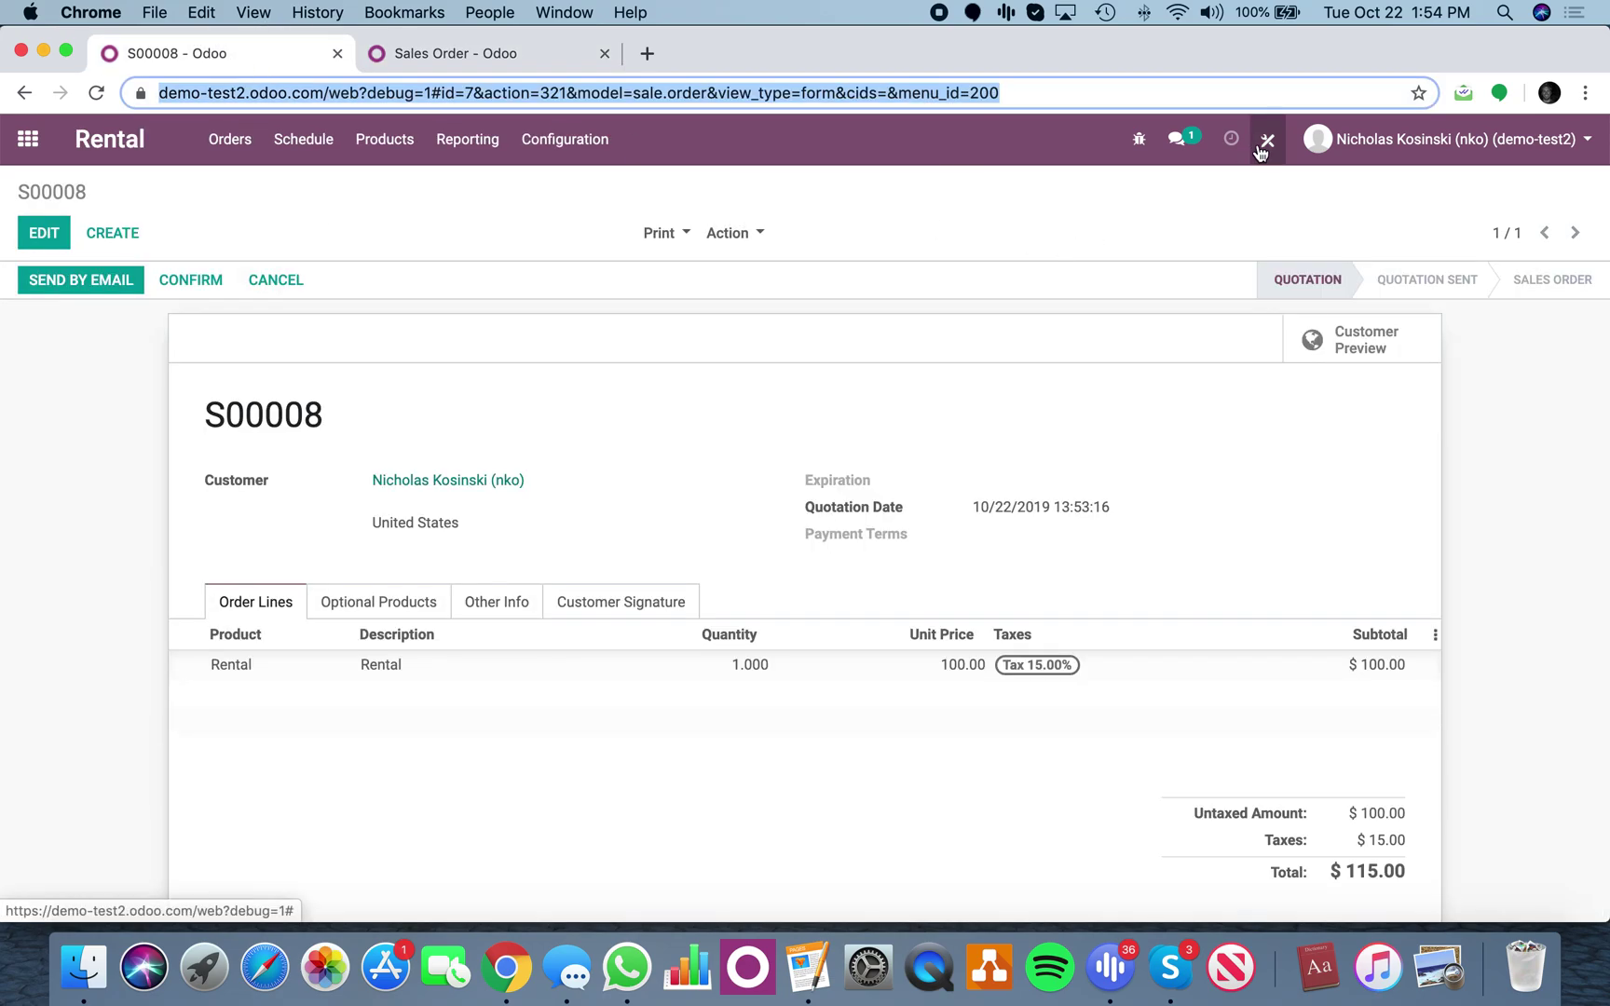
pyautogui.click(1138, 140)
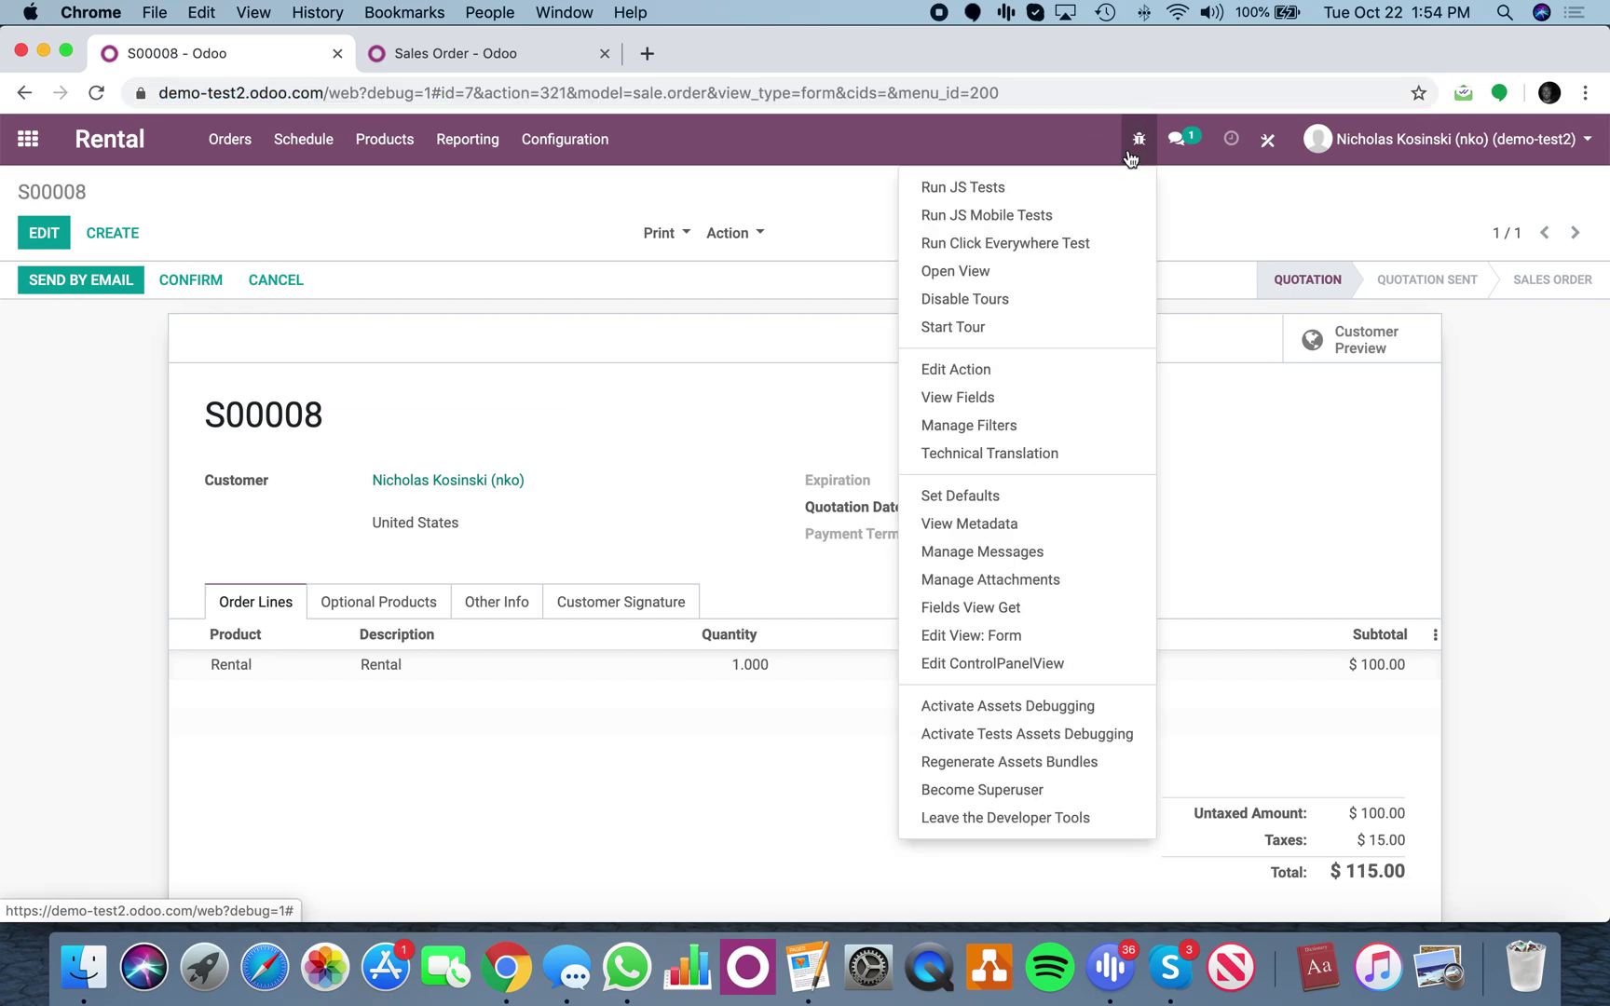
pyautogui.click(1066, 632)
pyautogui.scroll(-5, 850, 717)
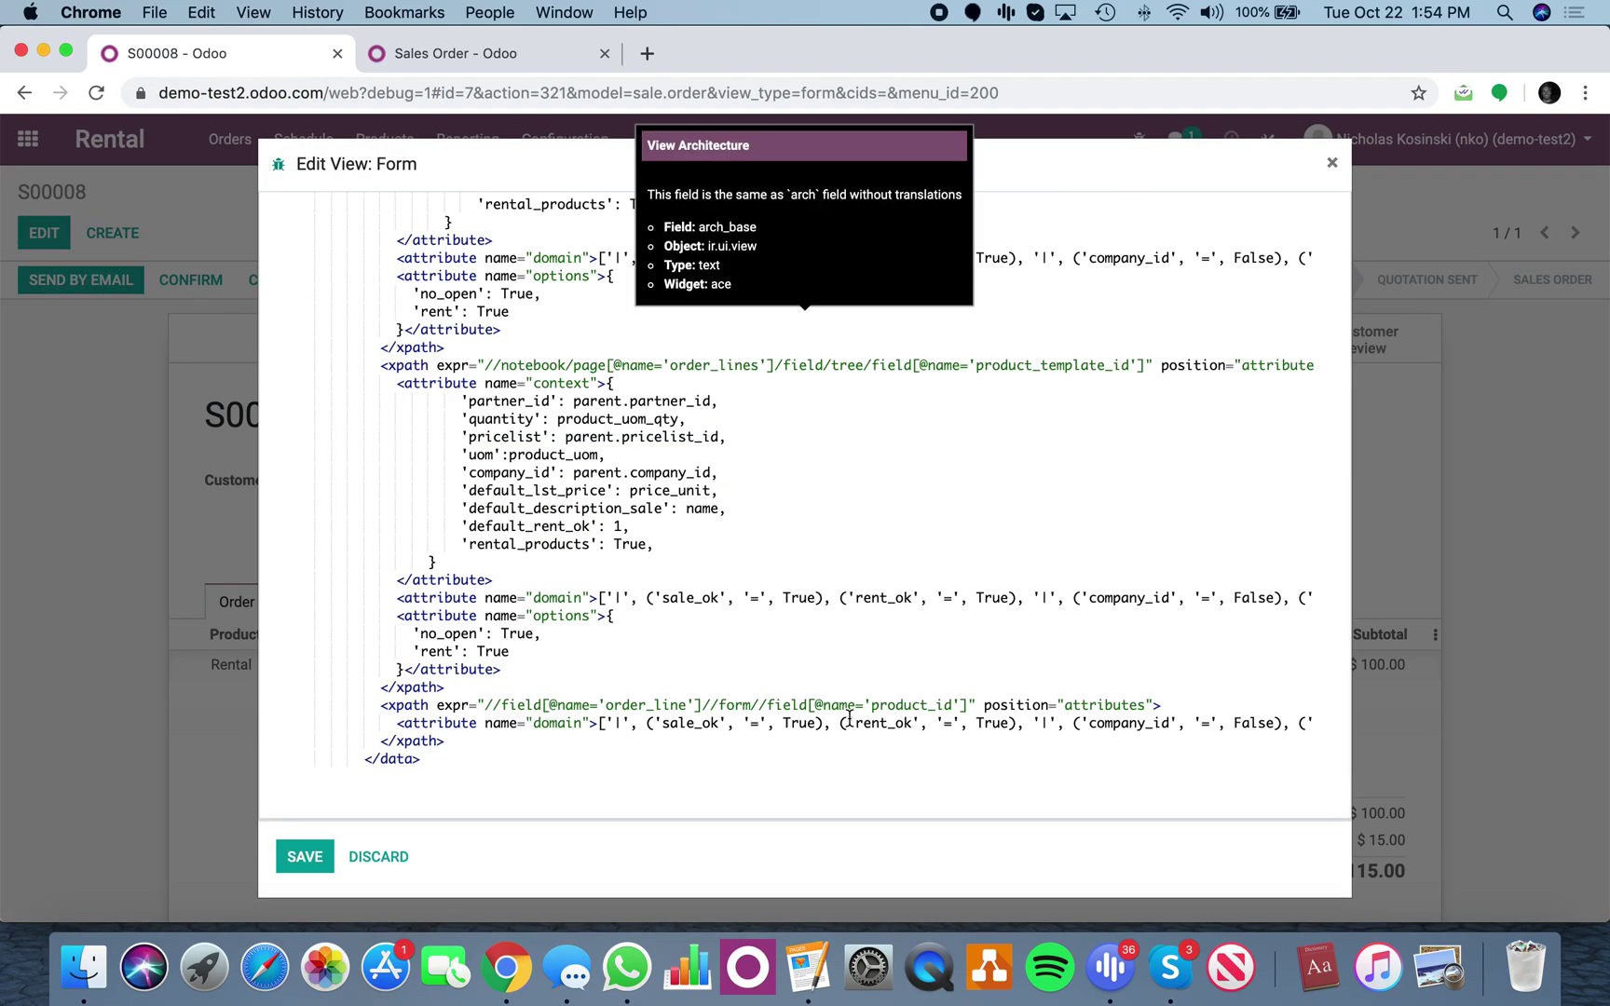
pyautogui.scroll(10, 564, 289)
pyautogui.scroll(3, 564, 290)
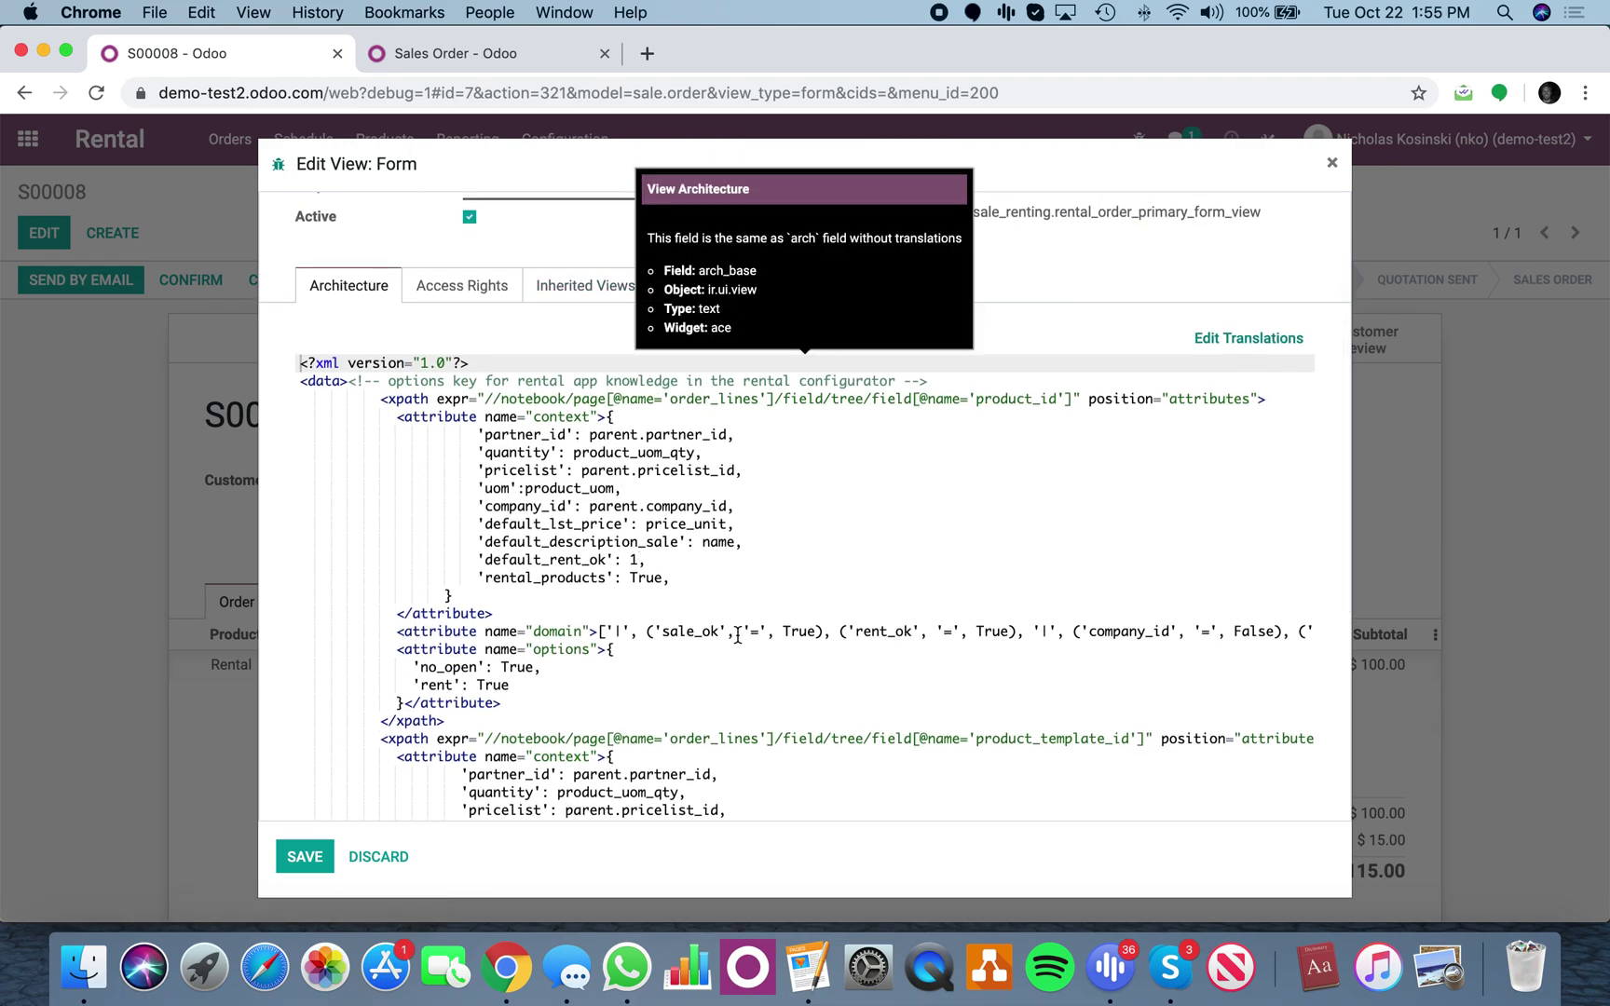
pyautogui.tripleClick(591, 579)
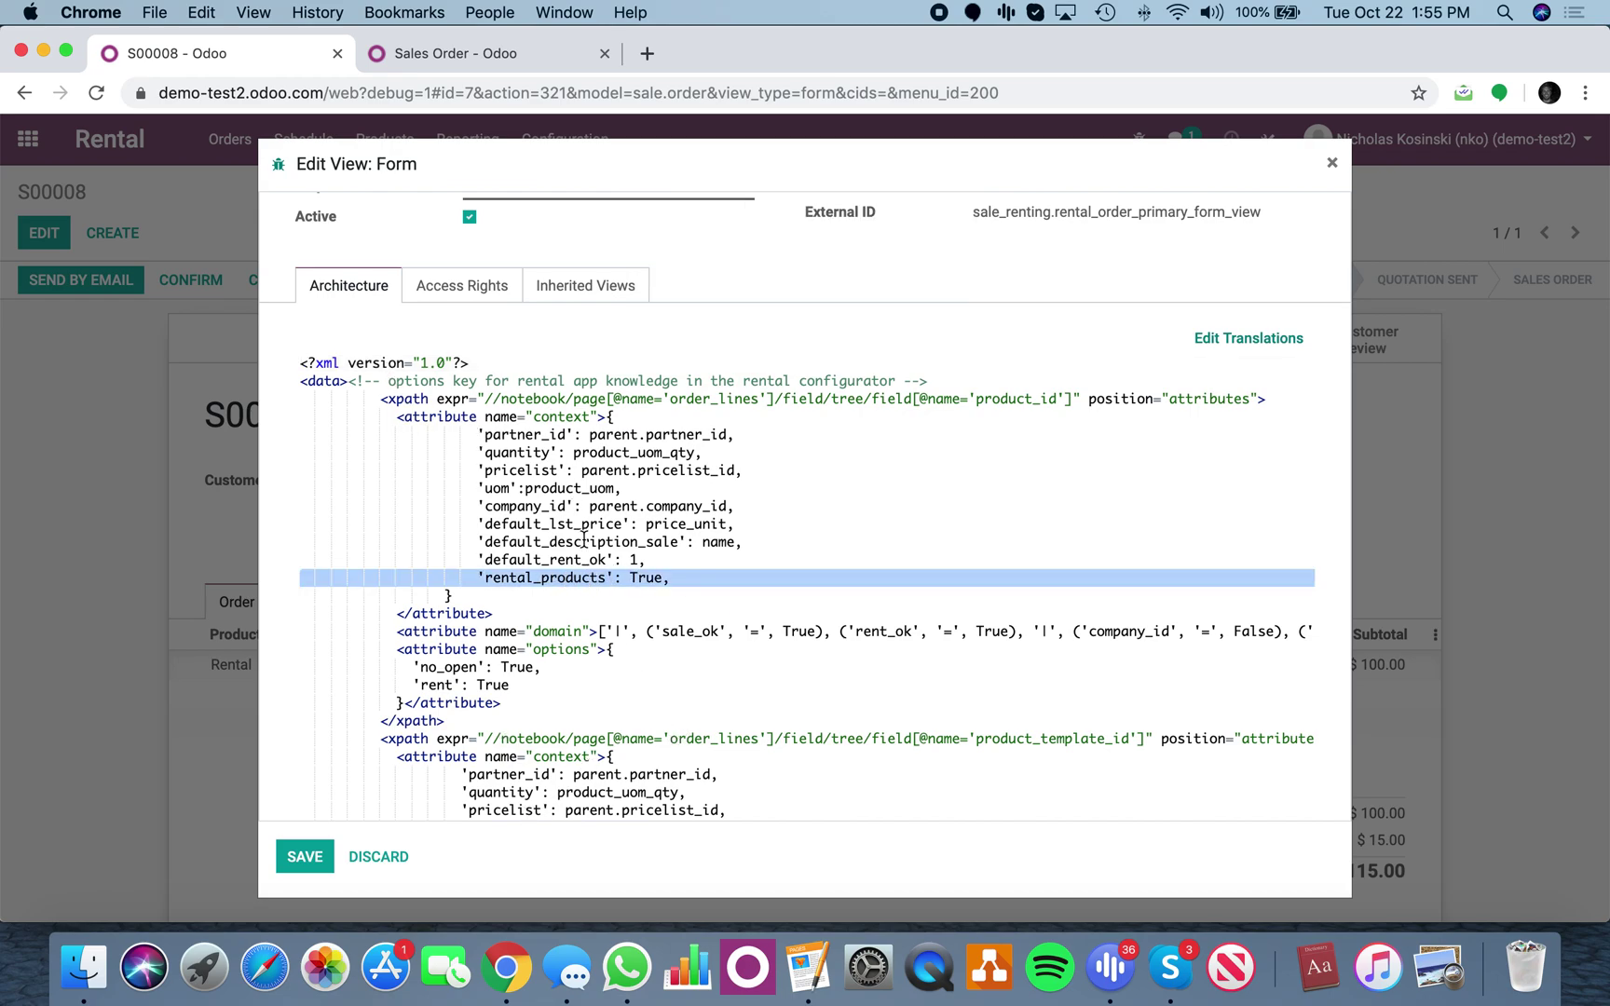
pyautogui.scroll(-3, 583, 538)
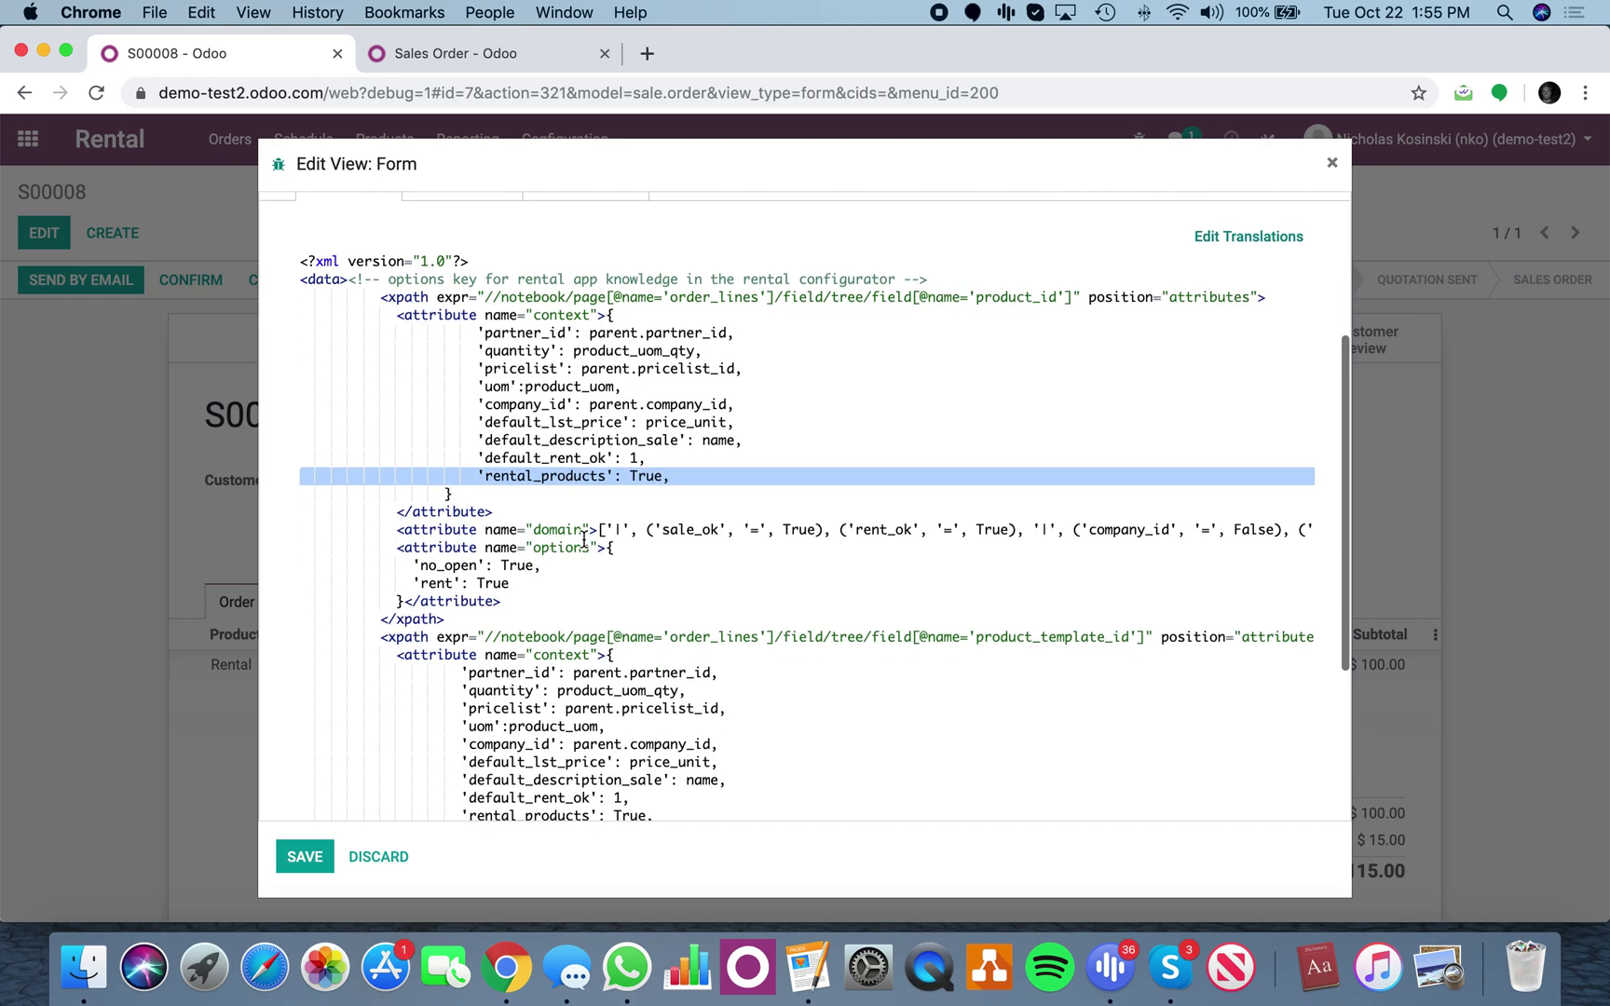
pyautogui.scroll(-3, 585, 538)
pyautogui.scroll(-3, 575, 669)
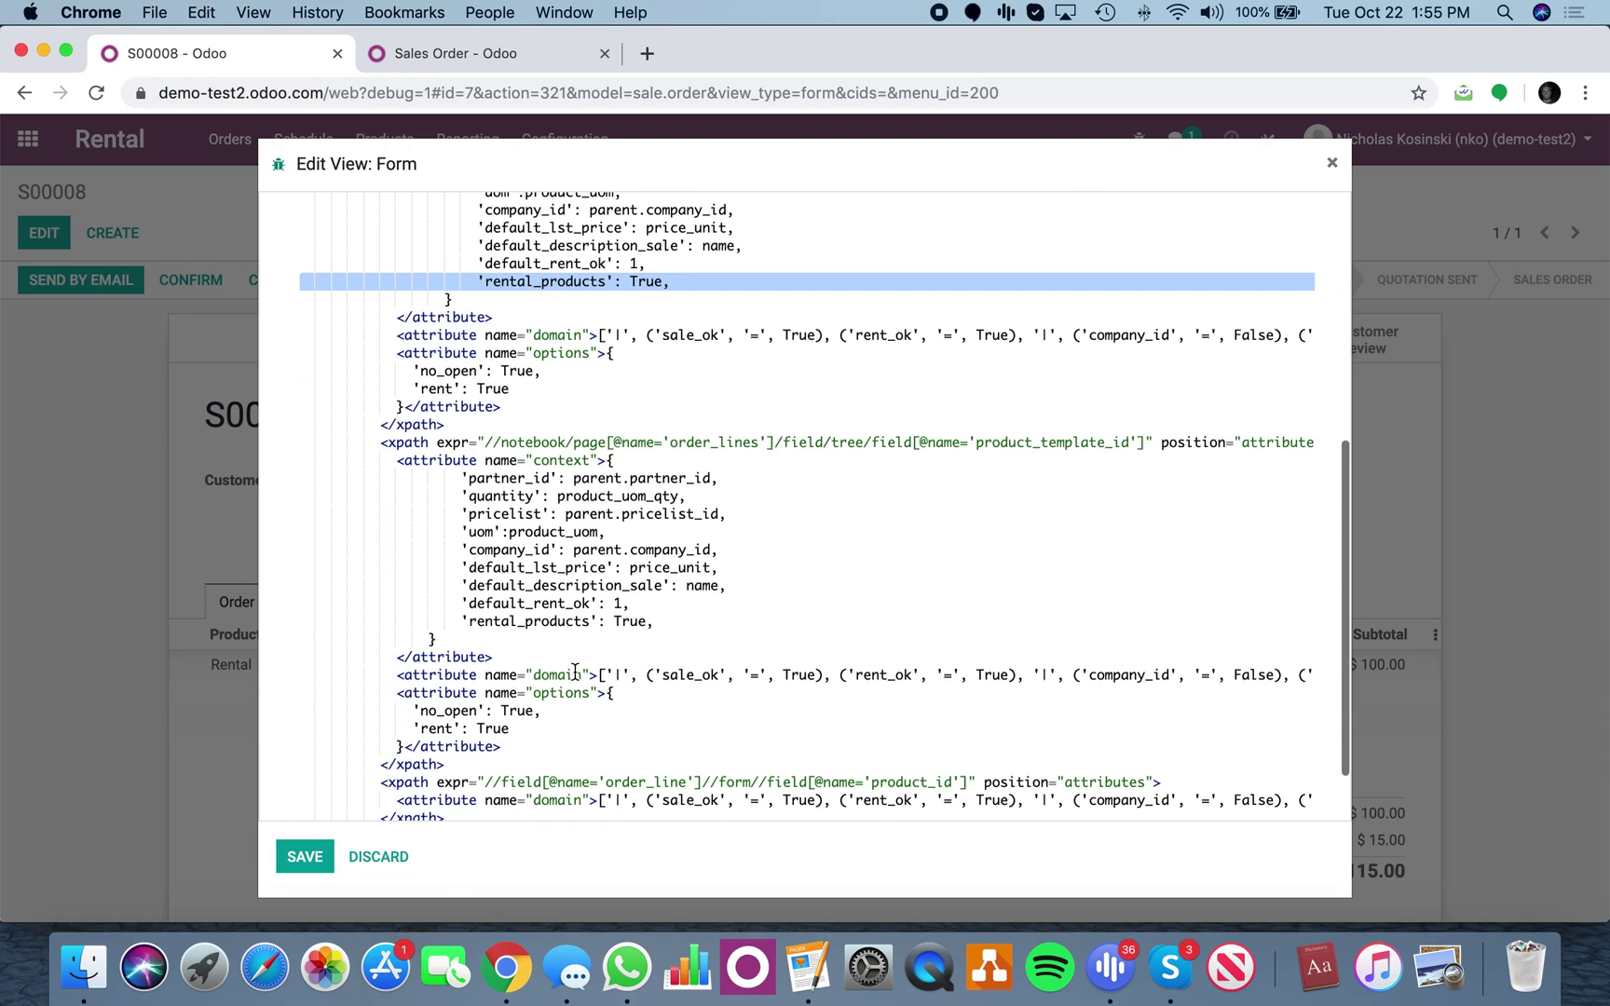
pyautogui.scroll(-2, 540, 708)
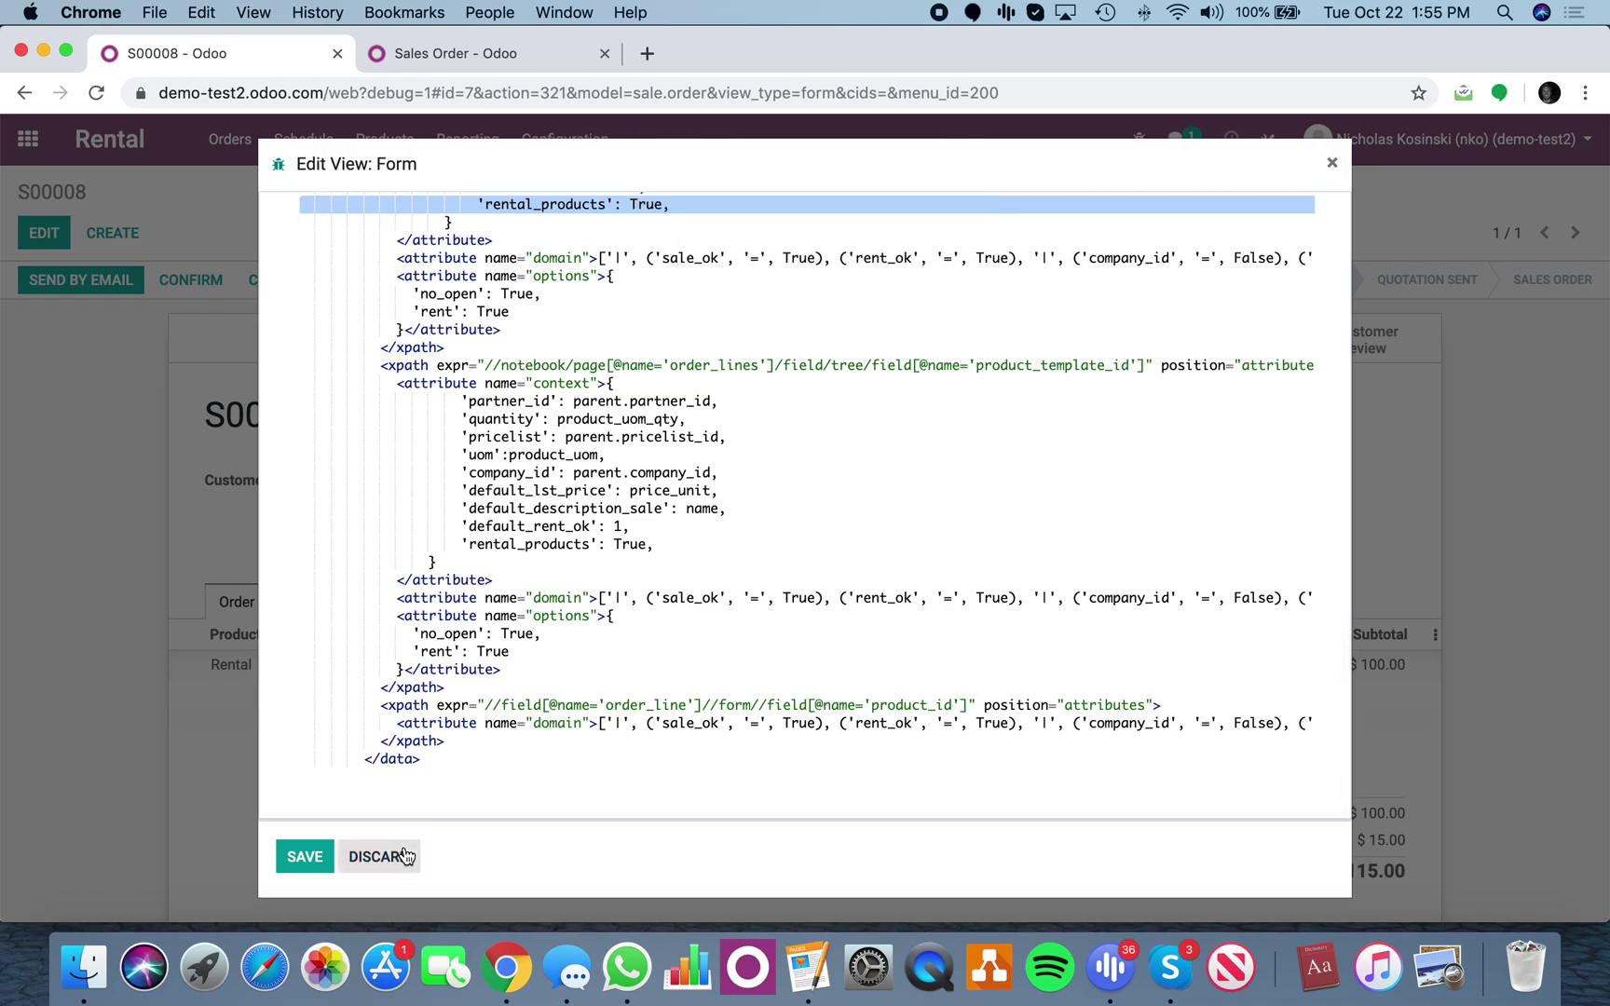
pyautogui.click(378, 857)
# Step: Close the view code editor and open My Pipeline from the app menu
pyautogui.click(1333, 165)
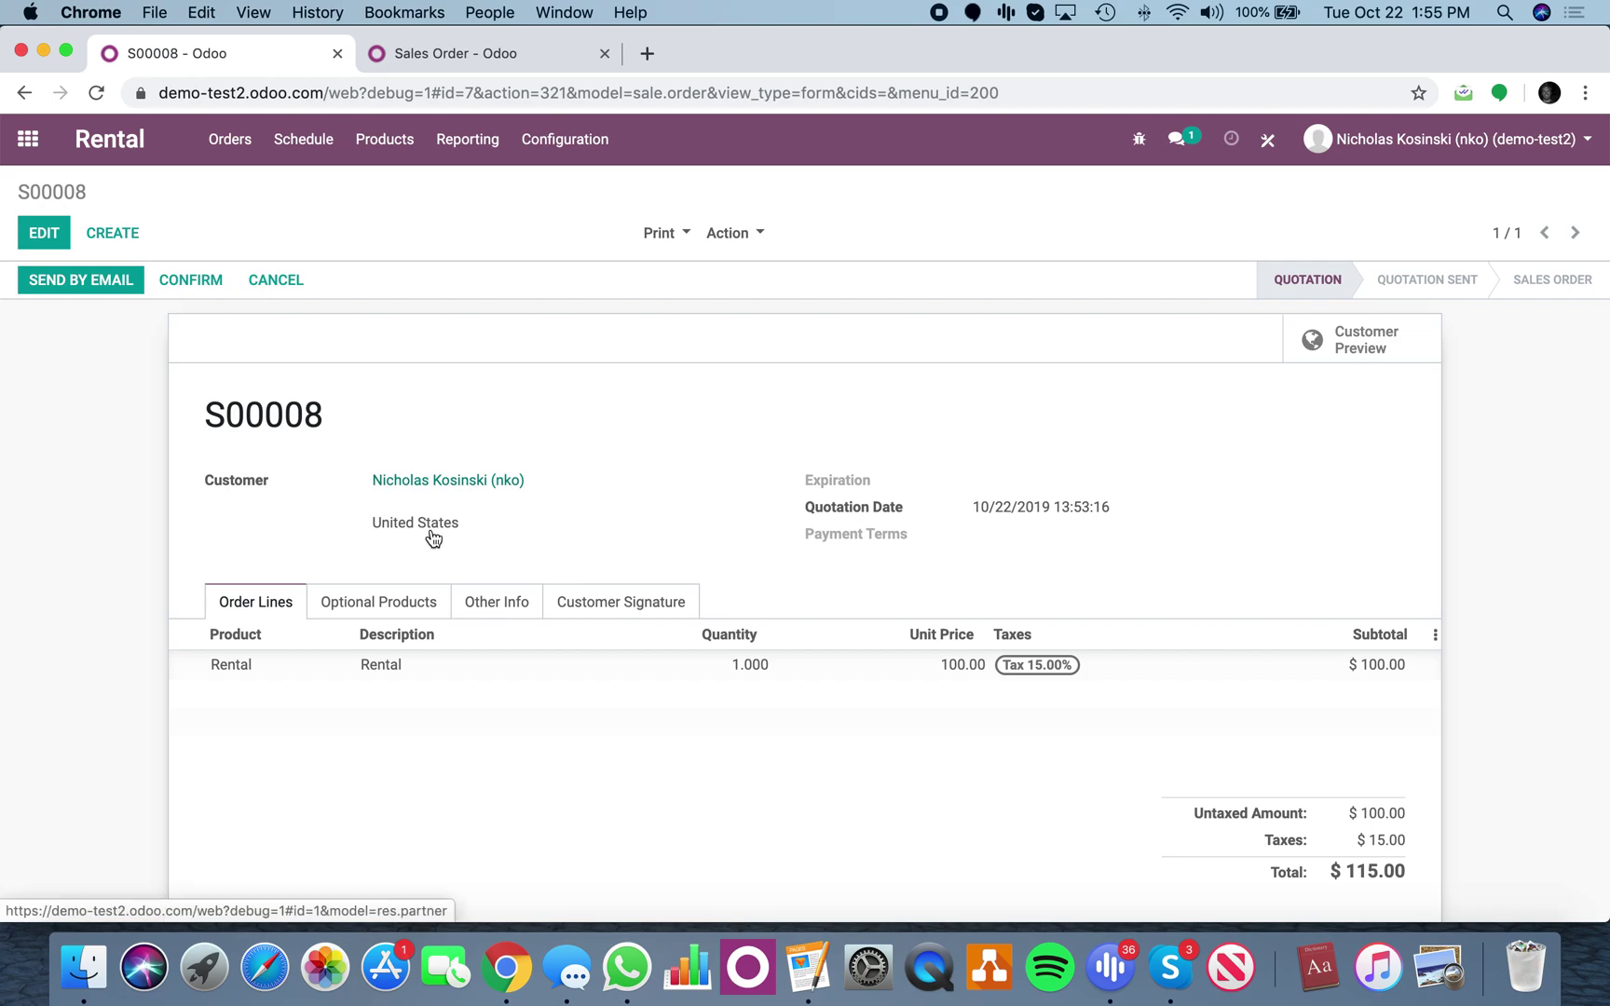
pyautogui.click(233, 151)
pyautogui.click(28, 139)
pyautogui.write('mty pi')
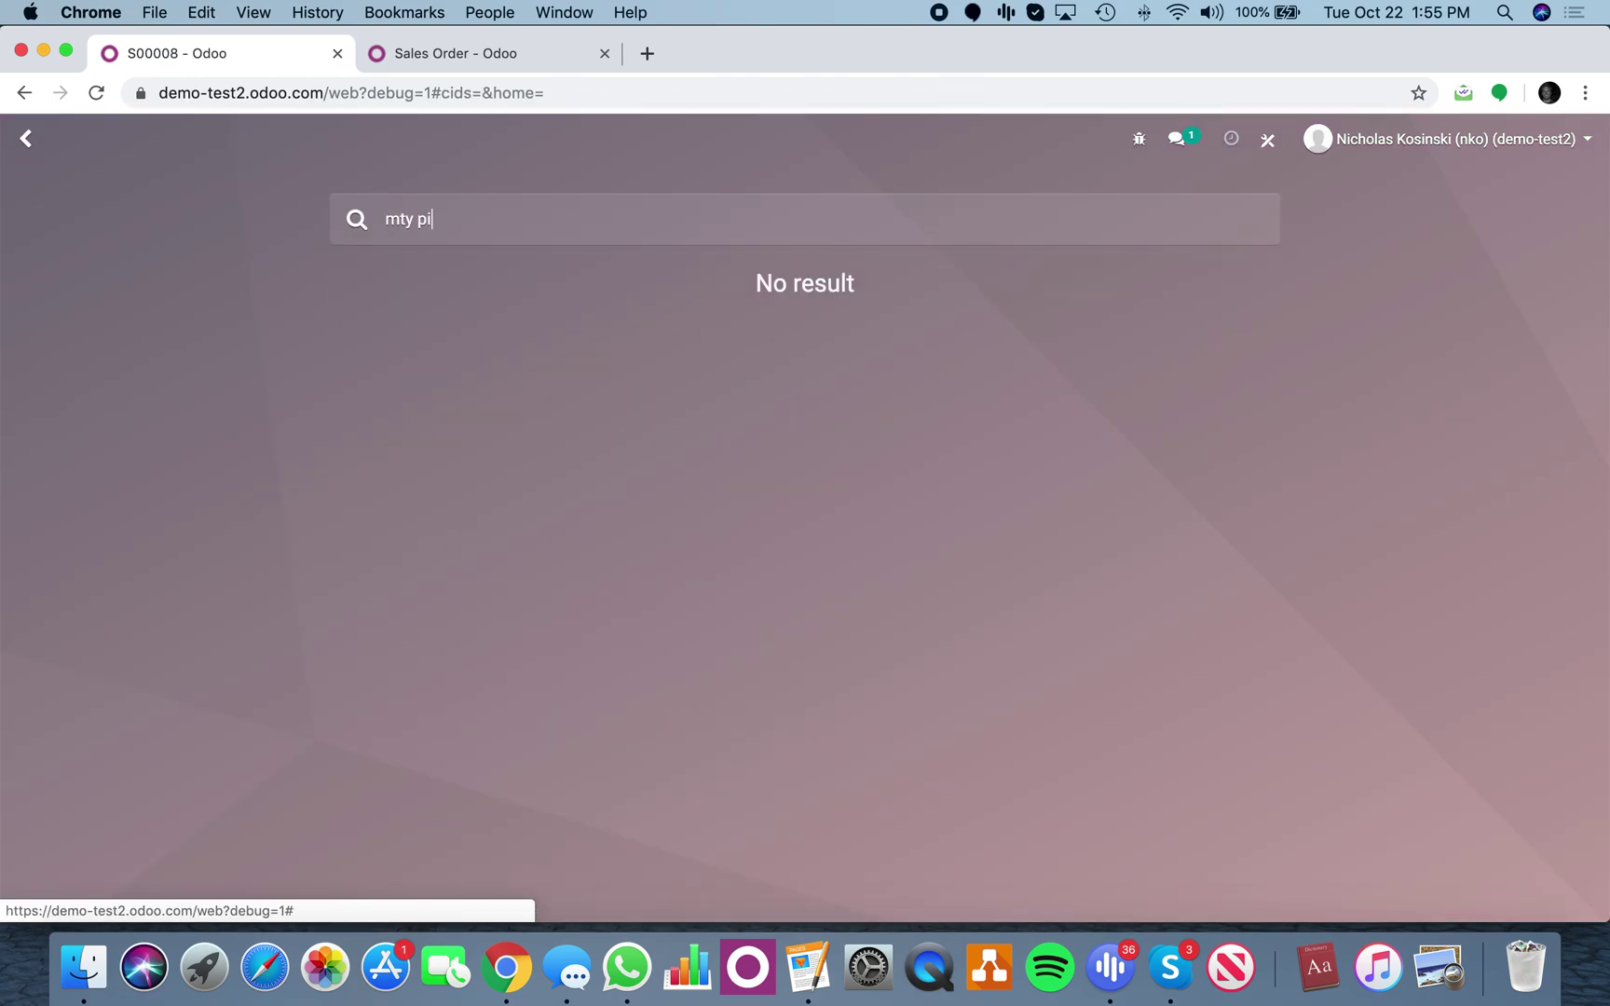
pyautogui.press('BackSpace')
pyautogui.press('BackSpace')
pyautogui.write('y pipel')
pyautogui.press('Return')
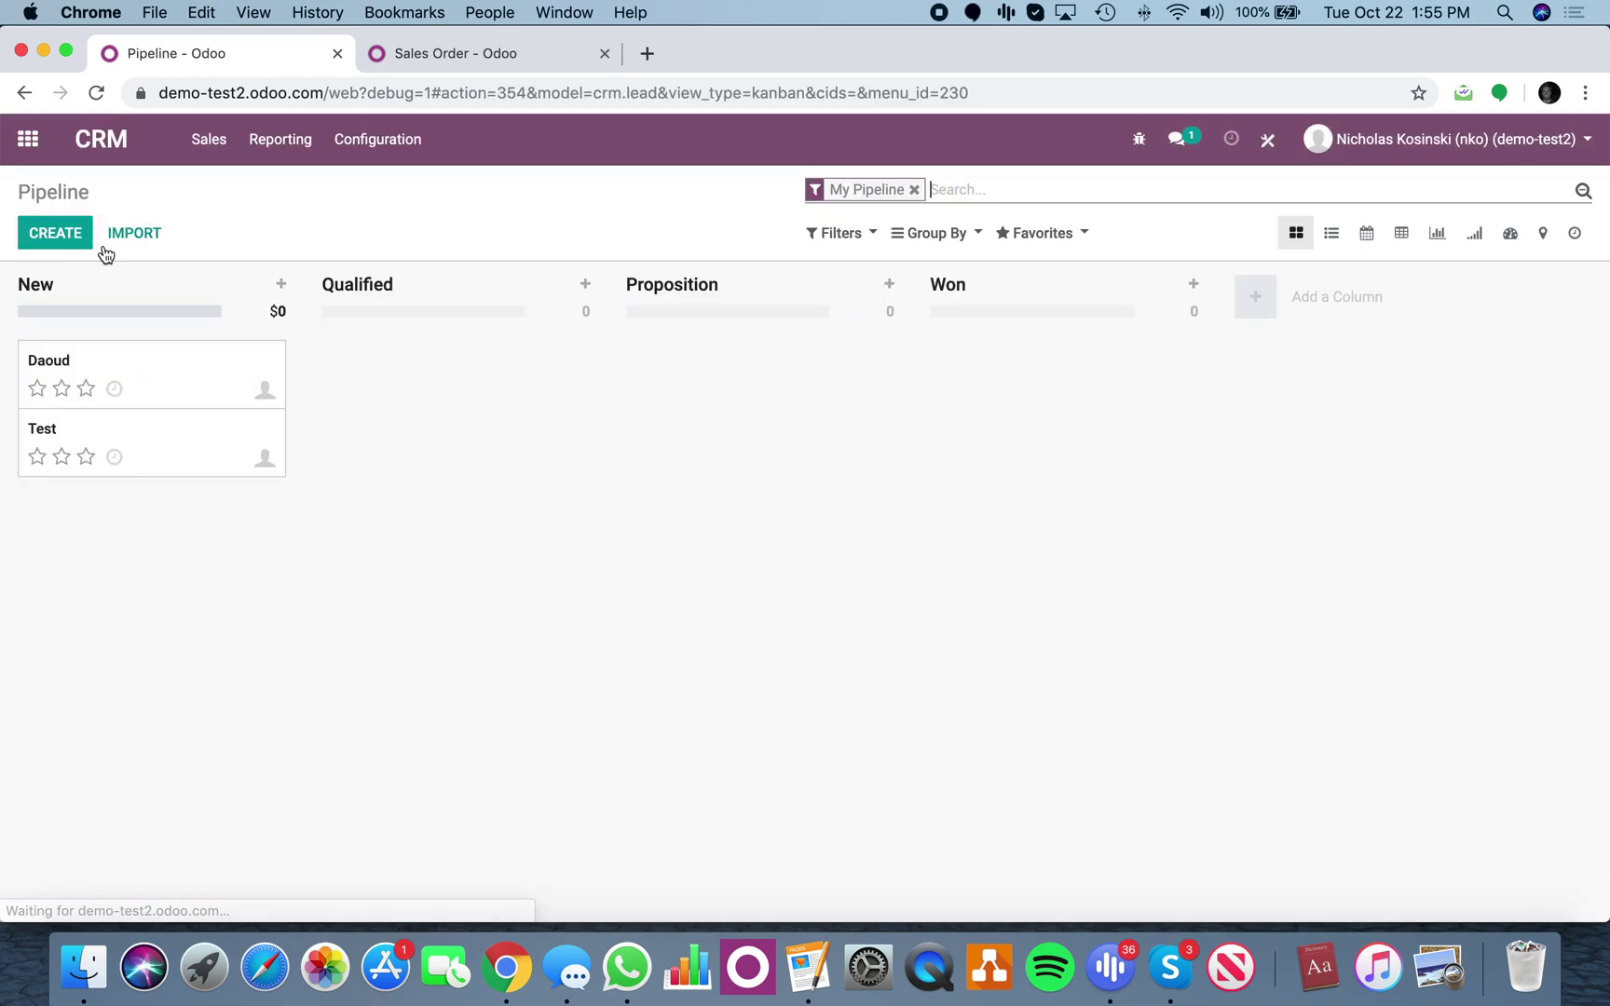
# Step: Add a customer-named opportunity to New, open it and create a rental quotation
pyautogui.click(101, 247)
pyautogui.write('Nick K')
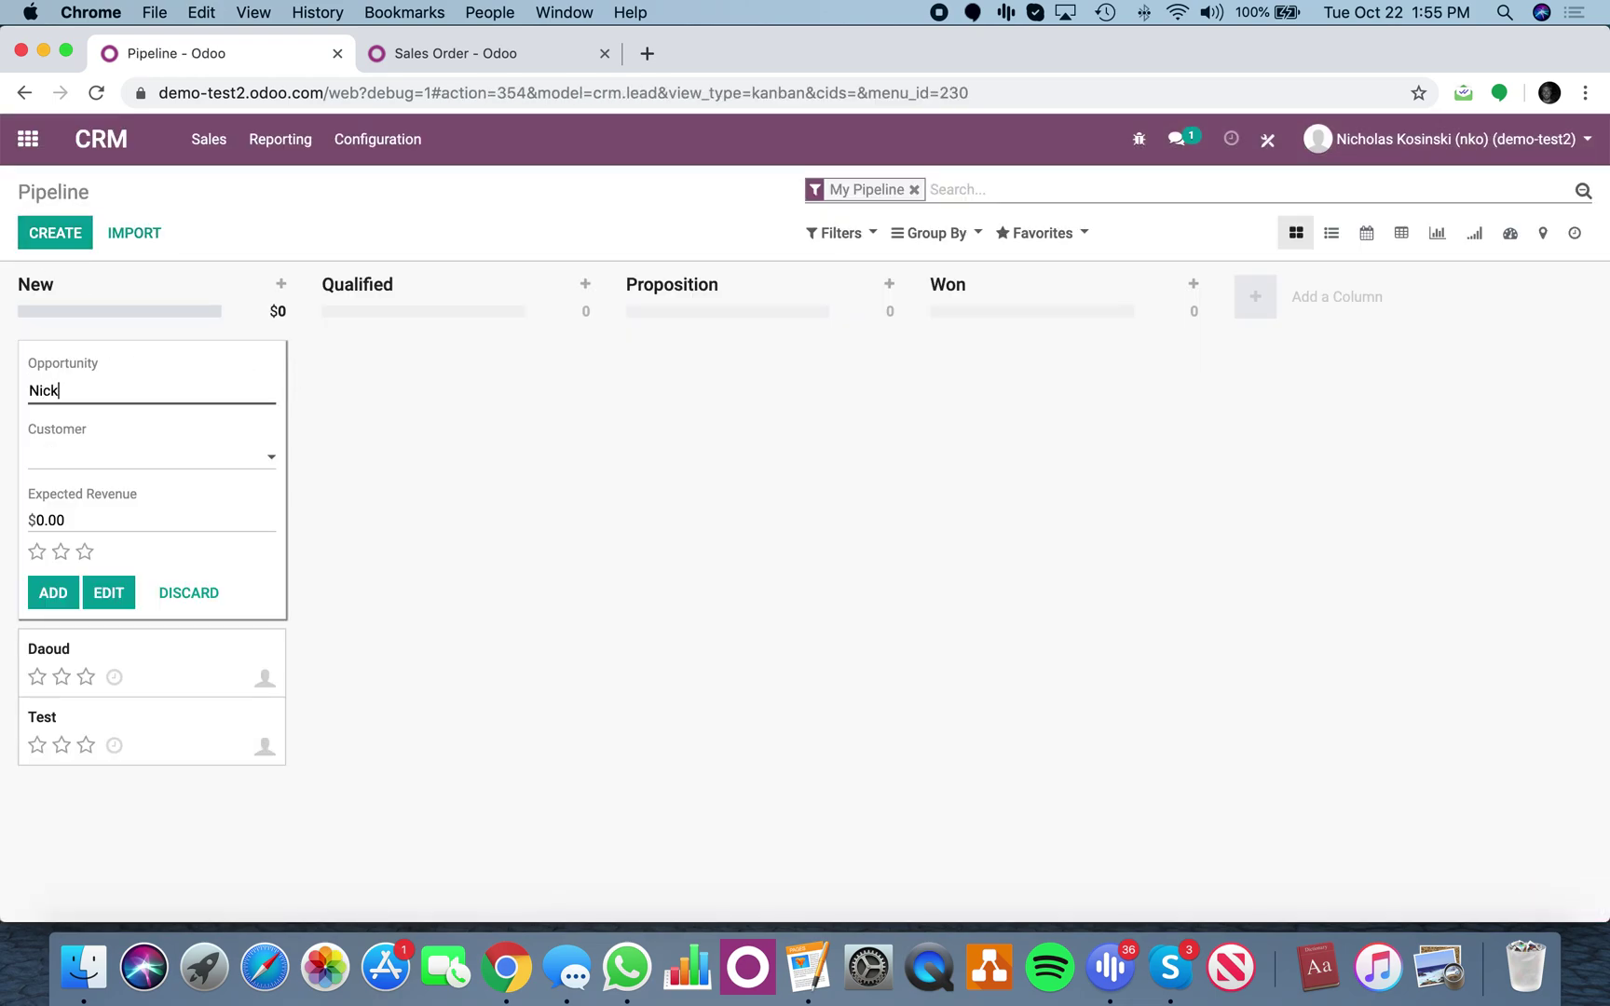
pyautogui.press('Return')
pyautogui.click(599, 546)
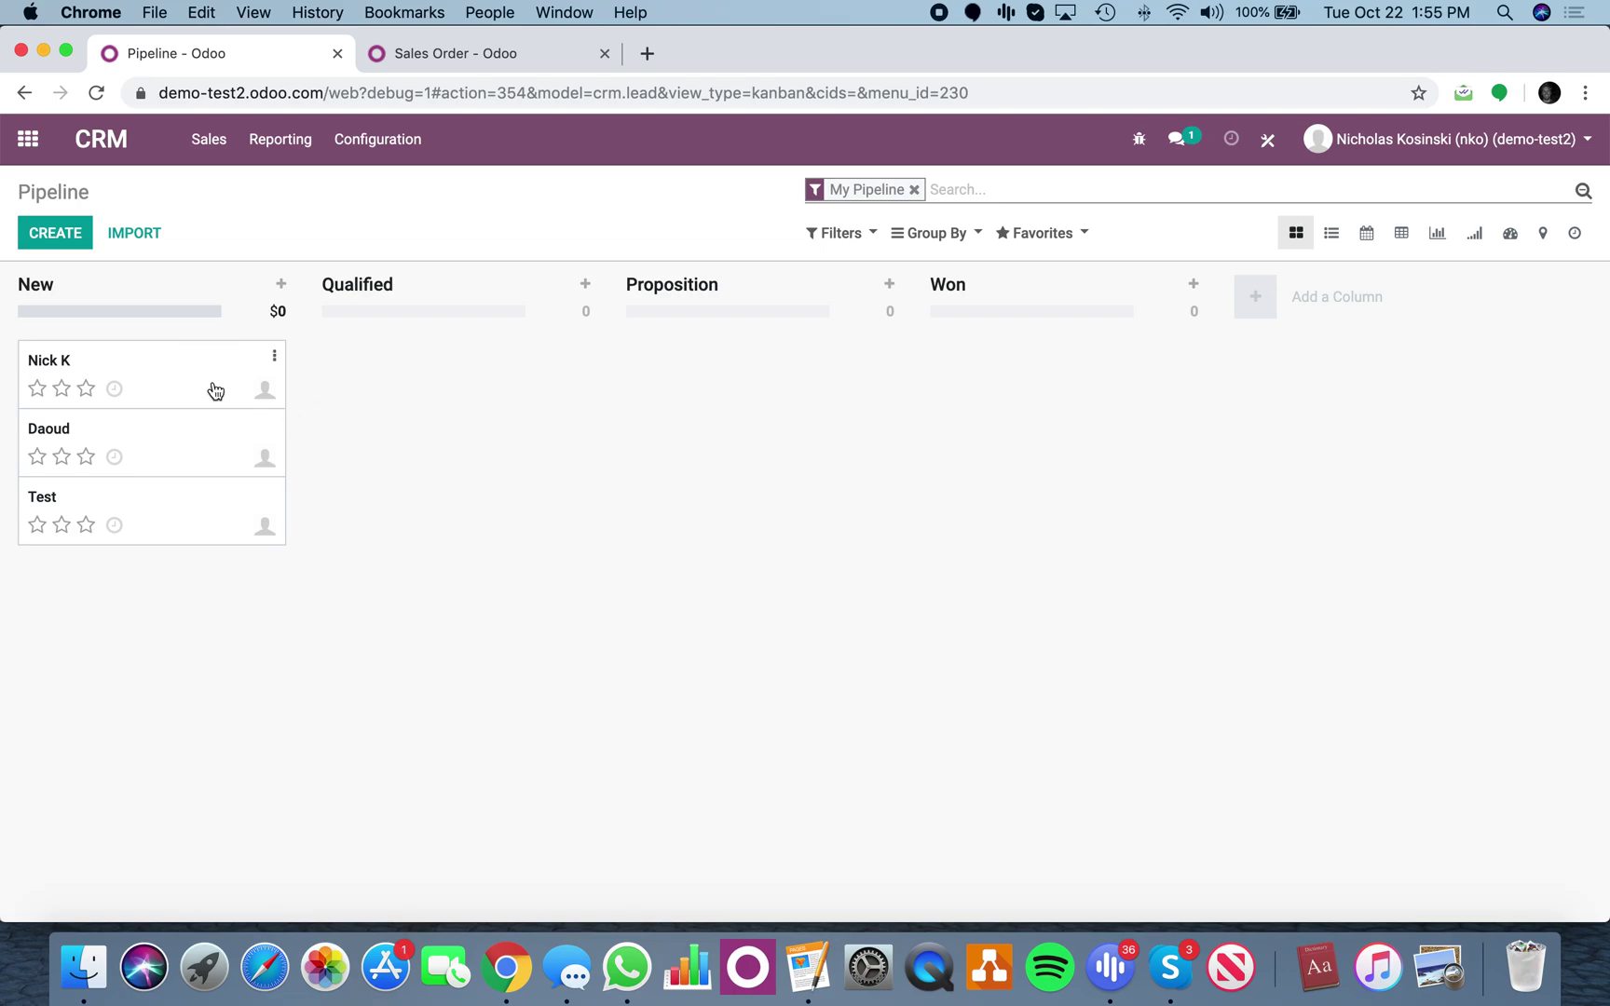
pyautogui.click(215, 390)
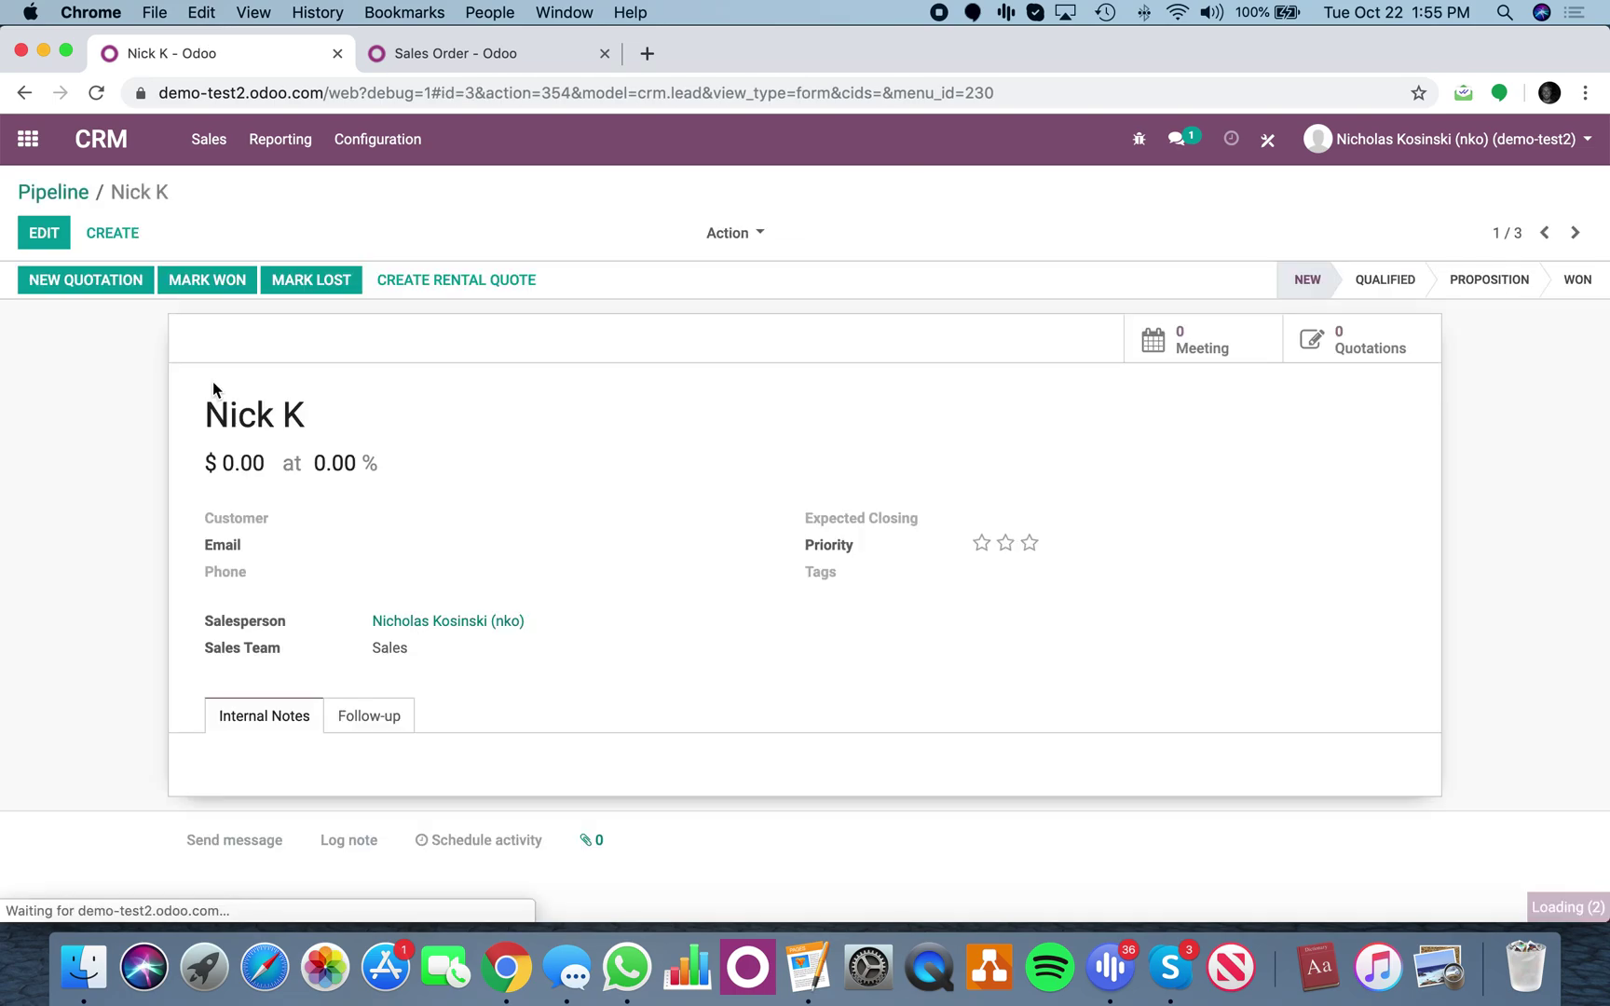
pyautogui.click(471, 294)
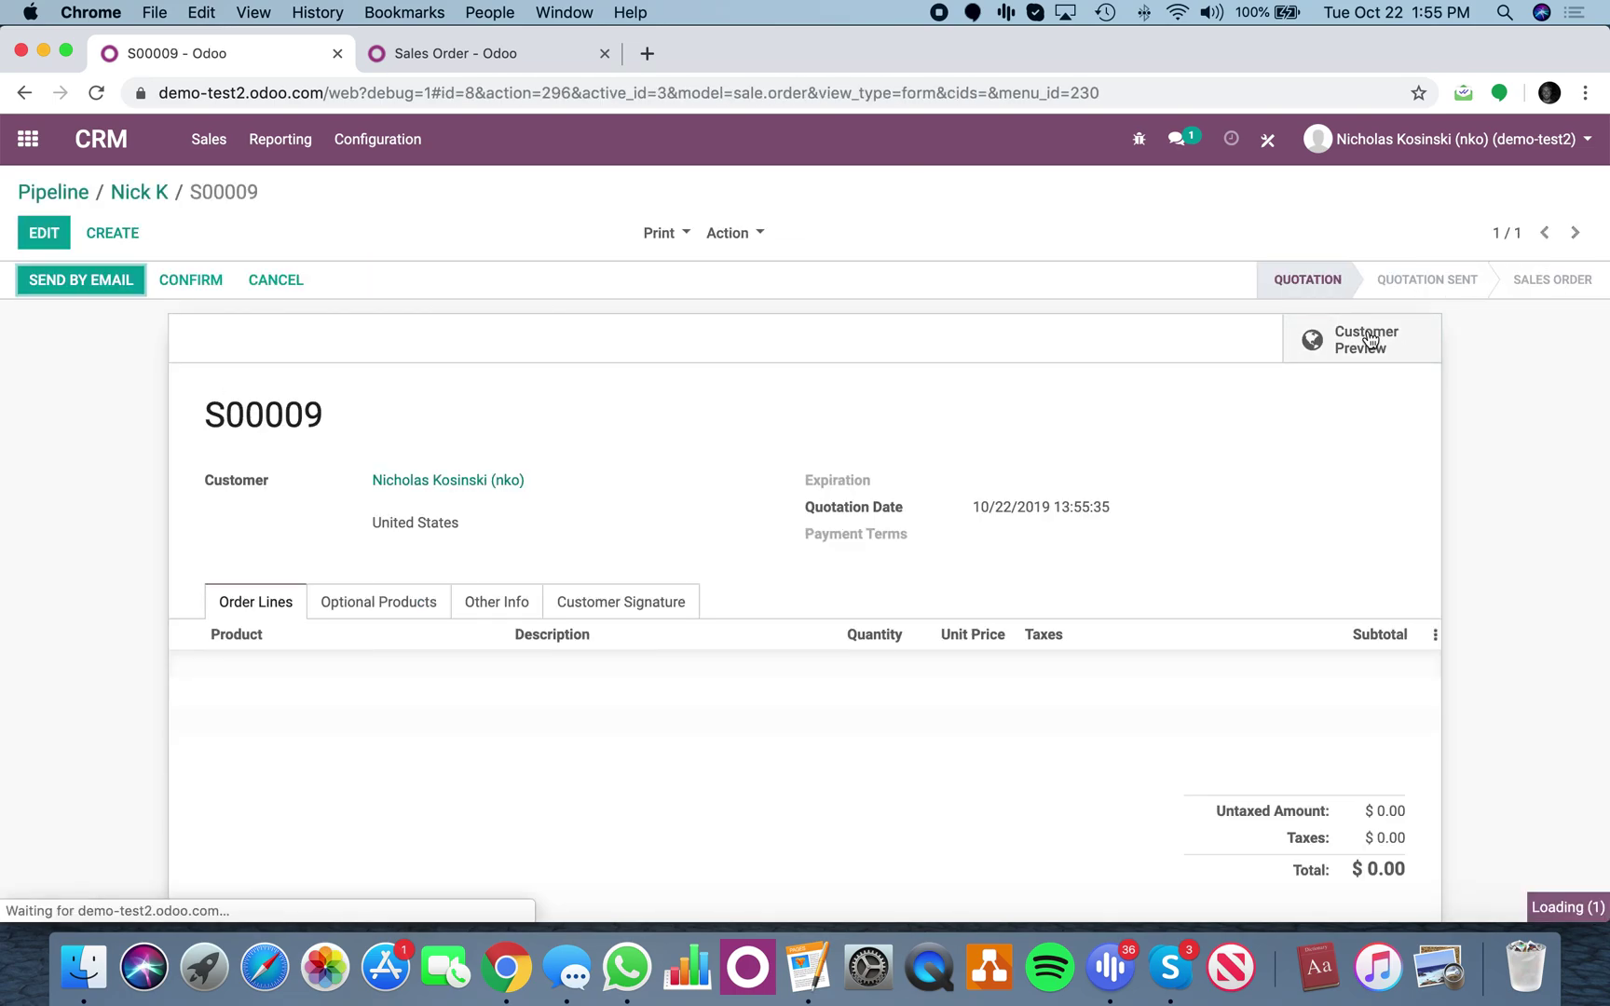
# Step: Open the Rental app's orders and view quotation S00009
pyautogui.click(28, 139)
pyautogui.write('ren')
pyautogui.press('Return')
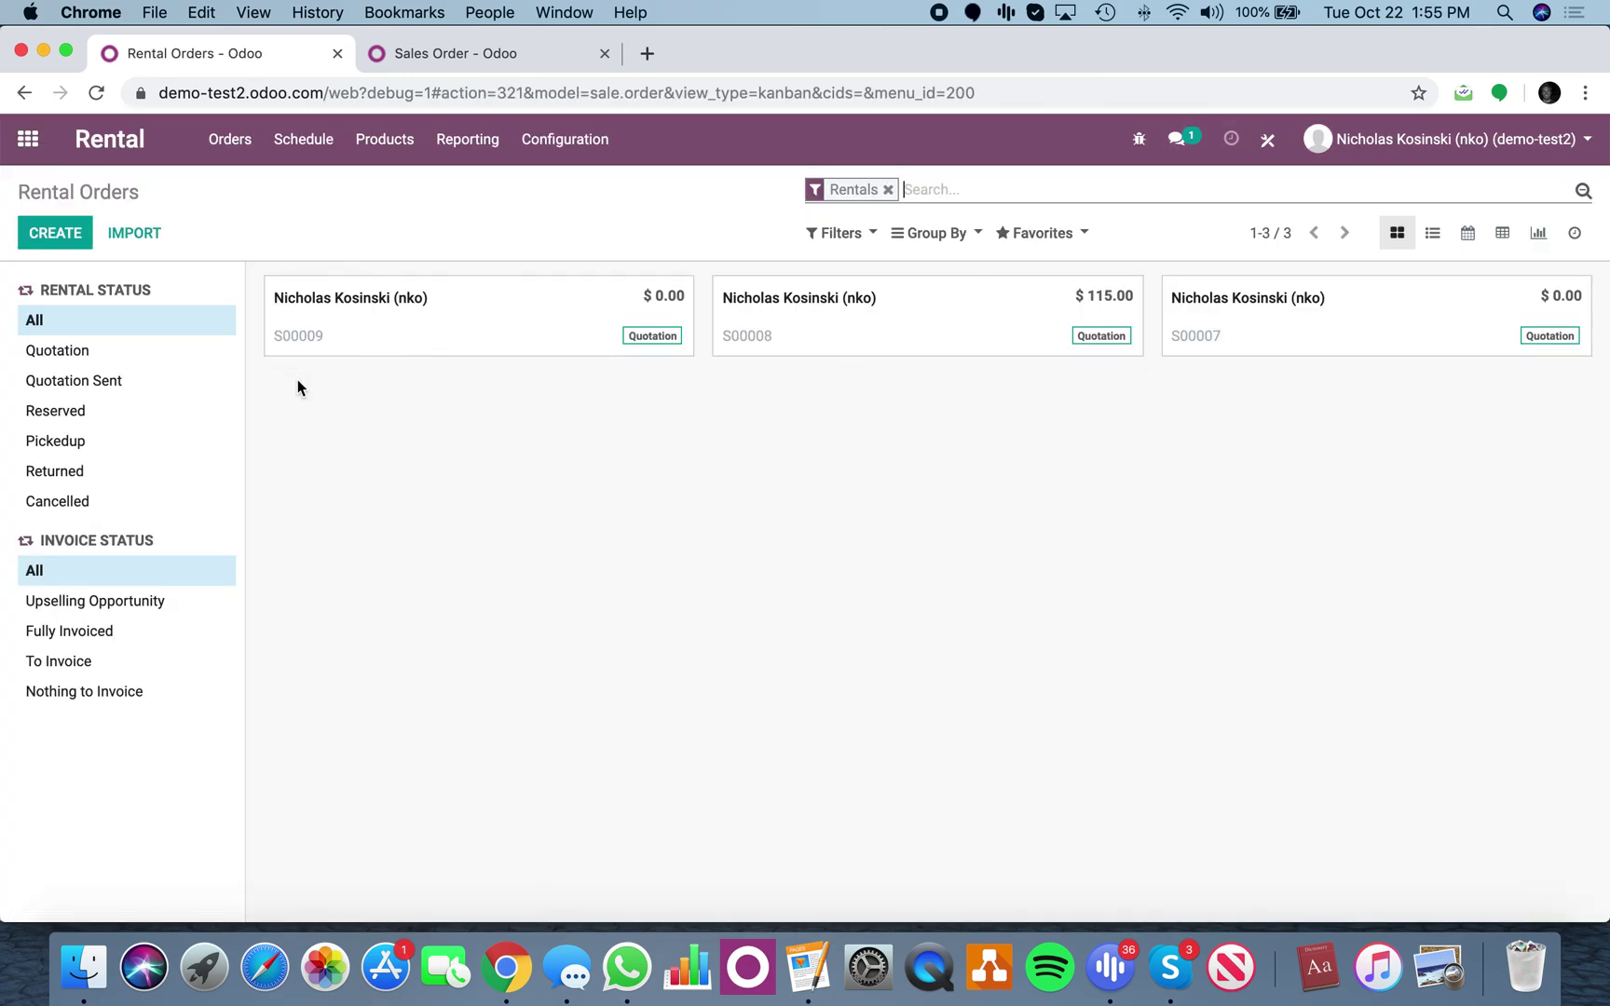
pyautogui.click(388, 310)
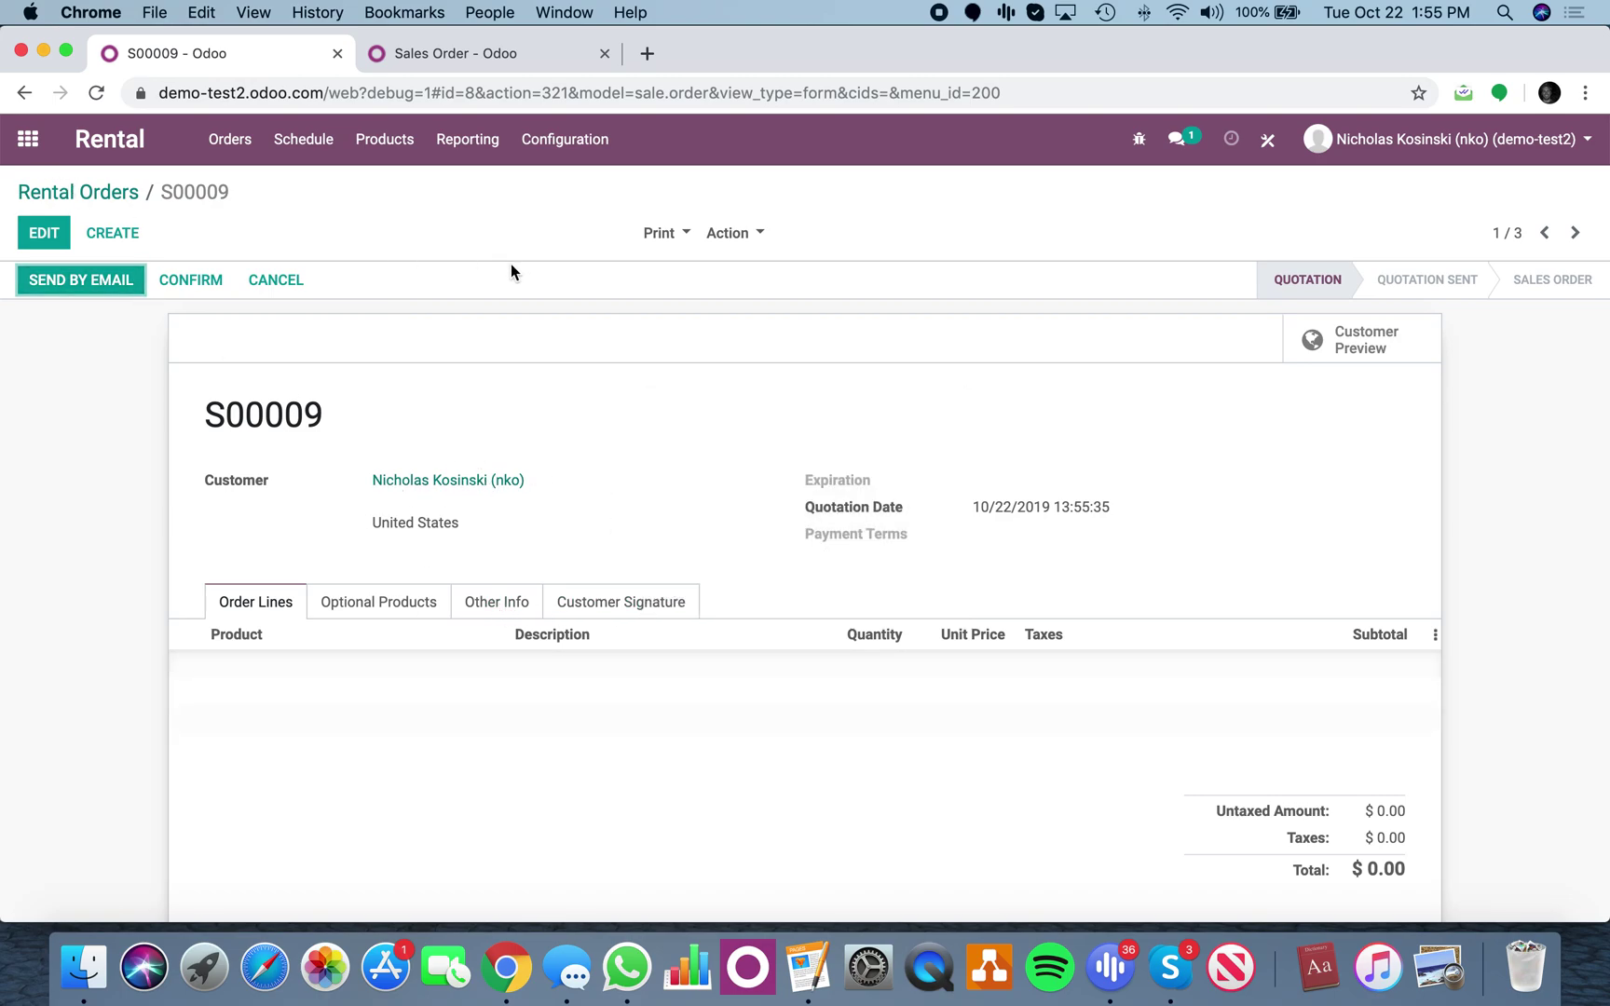
# Step: Return to My Pipeline and reopen the new opportunity
pyautogui.click(25, 140)
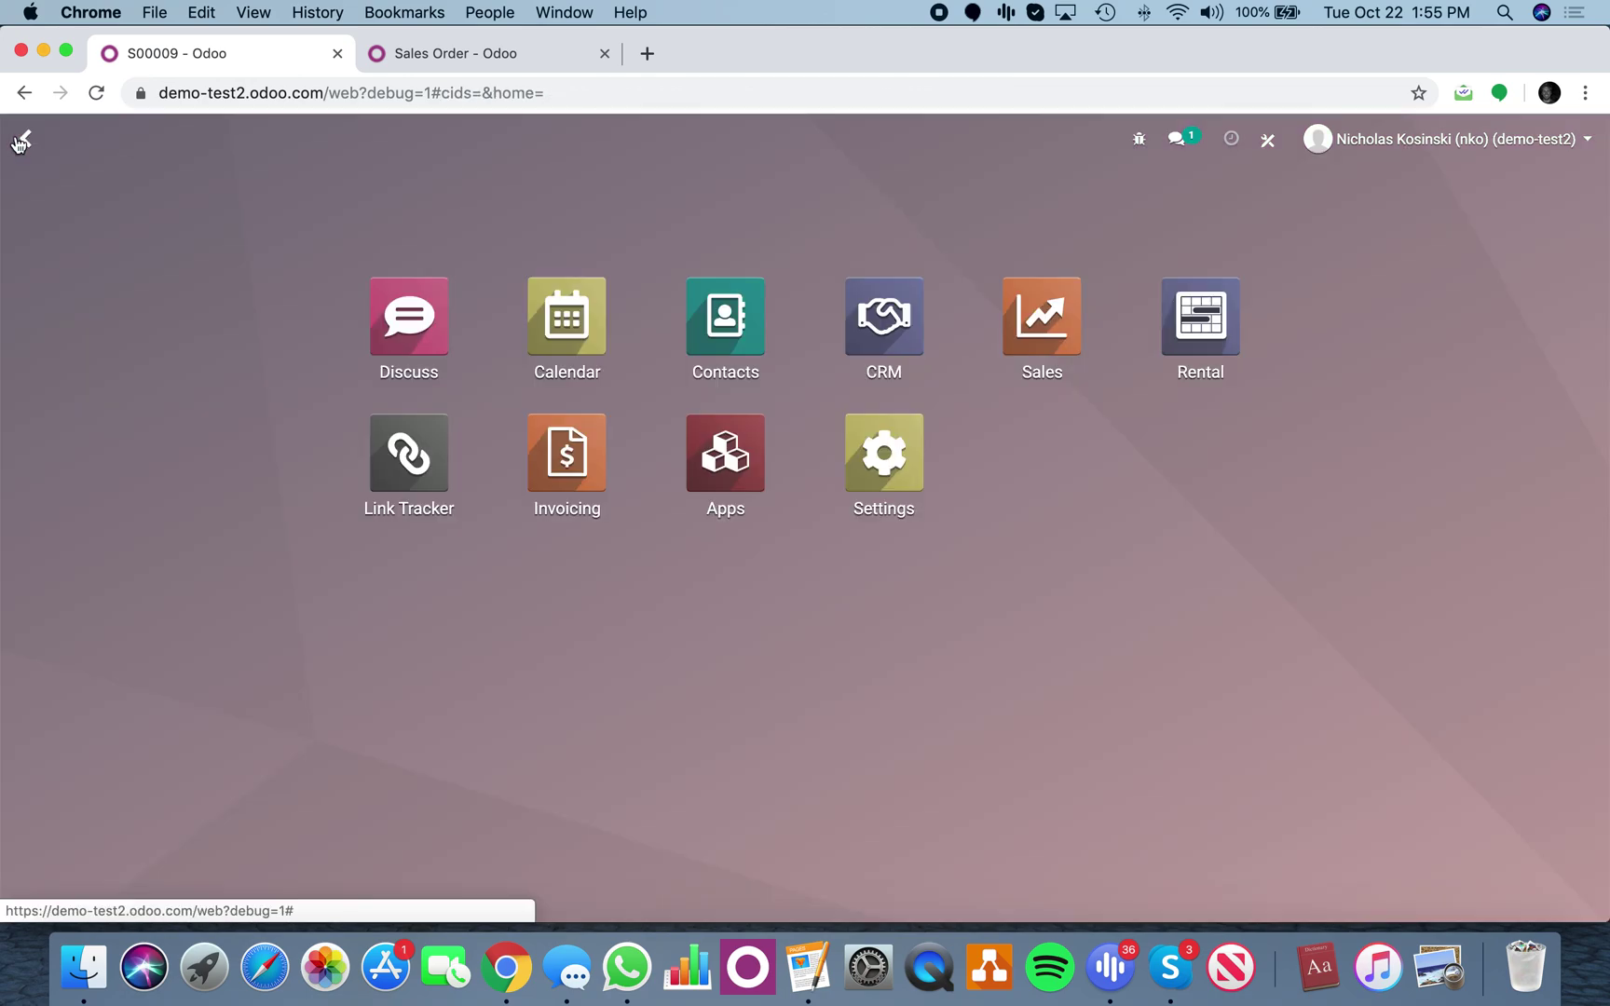
pyautogui.write('my pi')
pyautogui.press('Return')
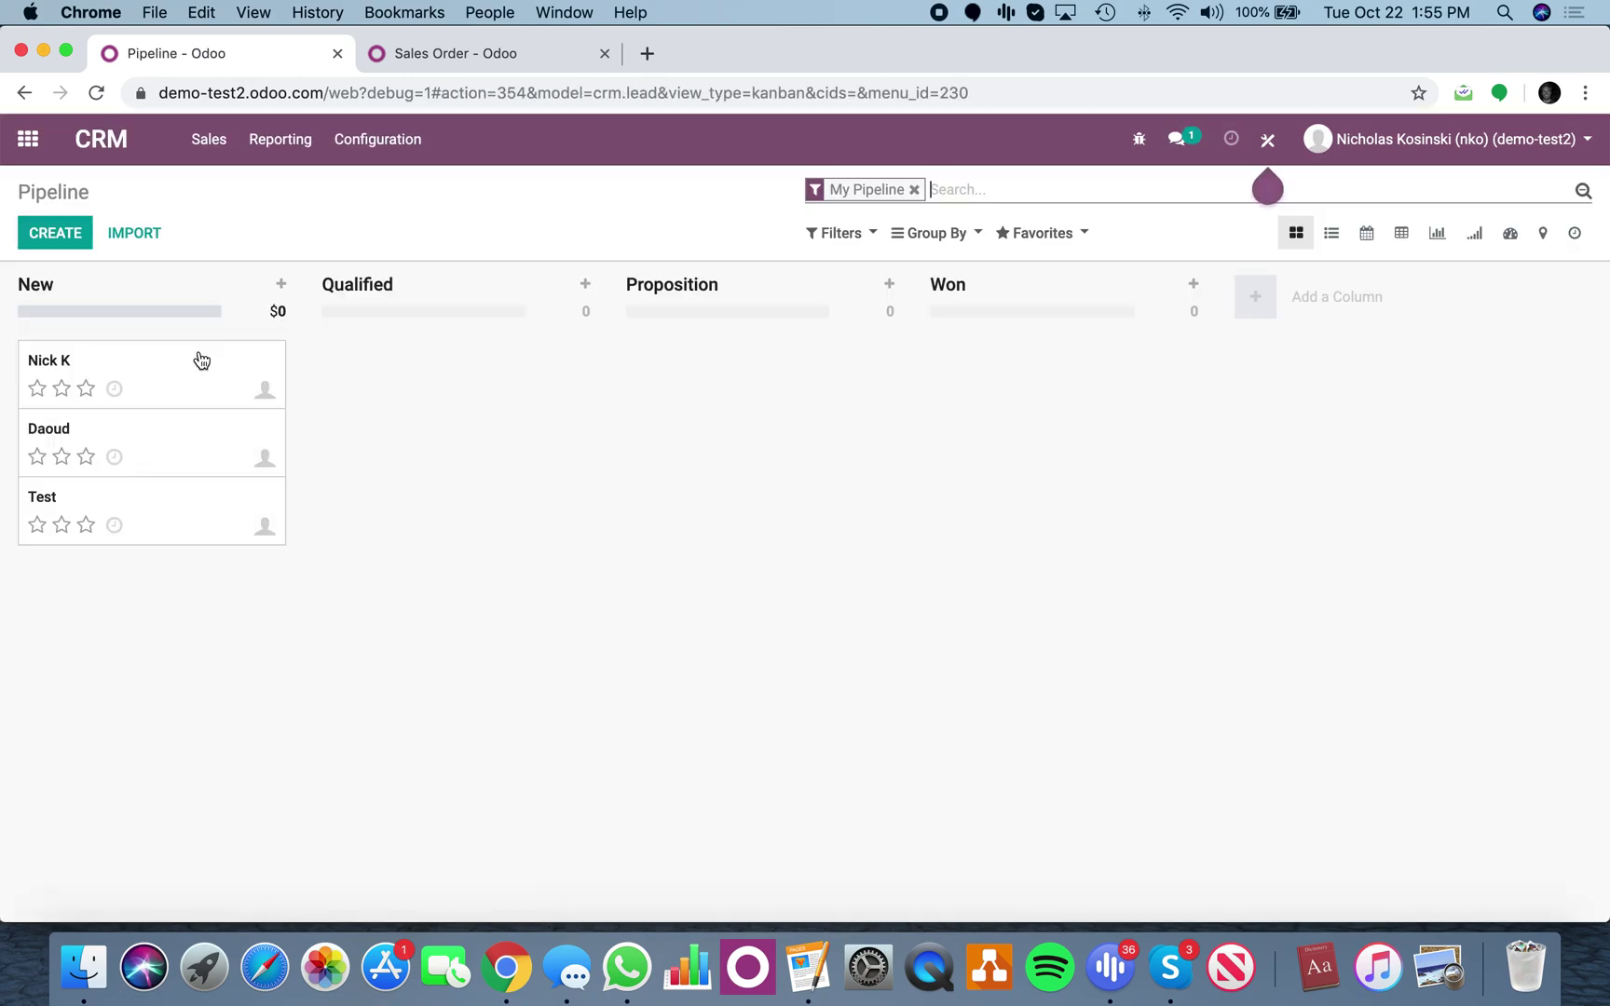
pyautogui.click(156, 365)
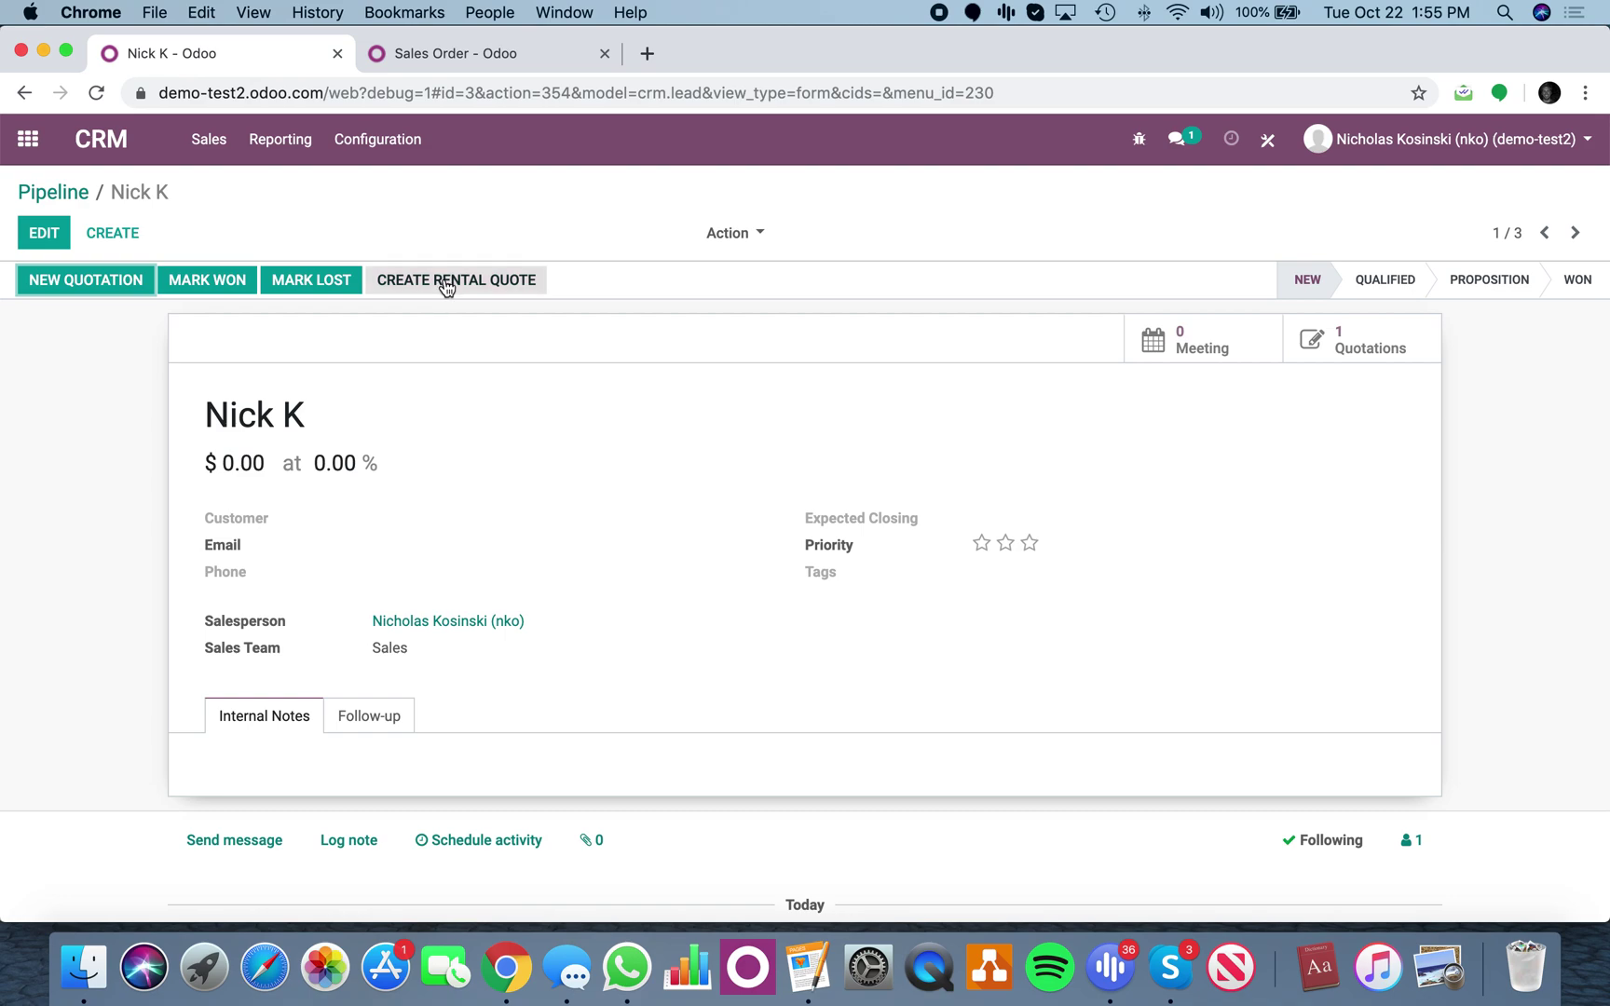